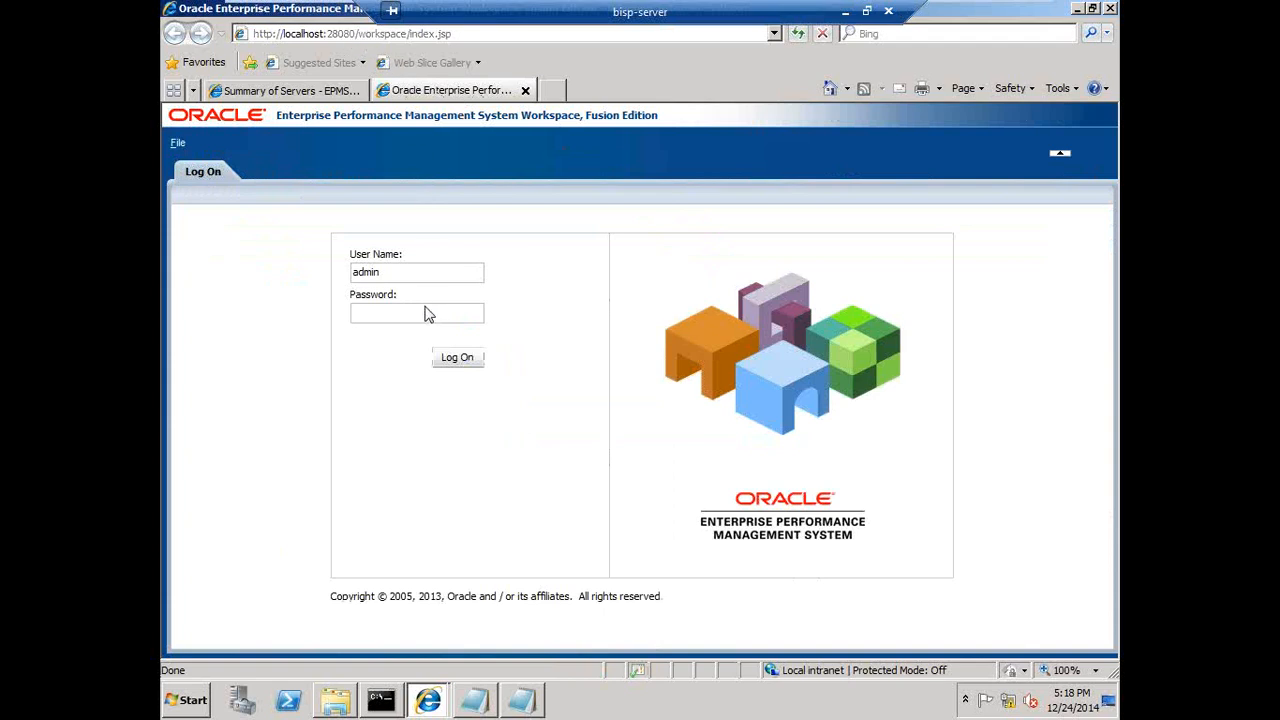
- Enter the account password and log on to Workspace
type("password")
key("Return")
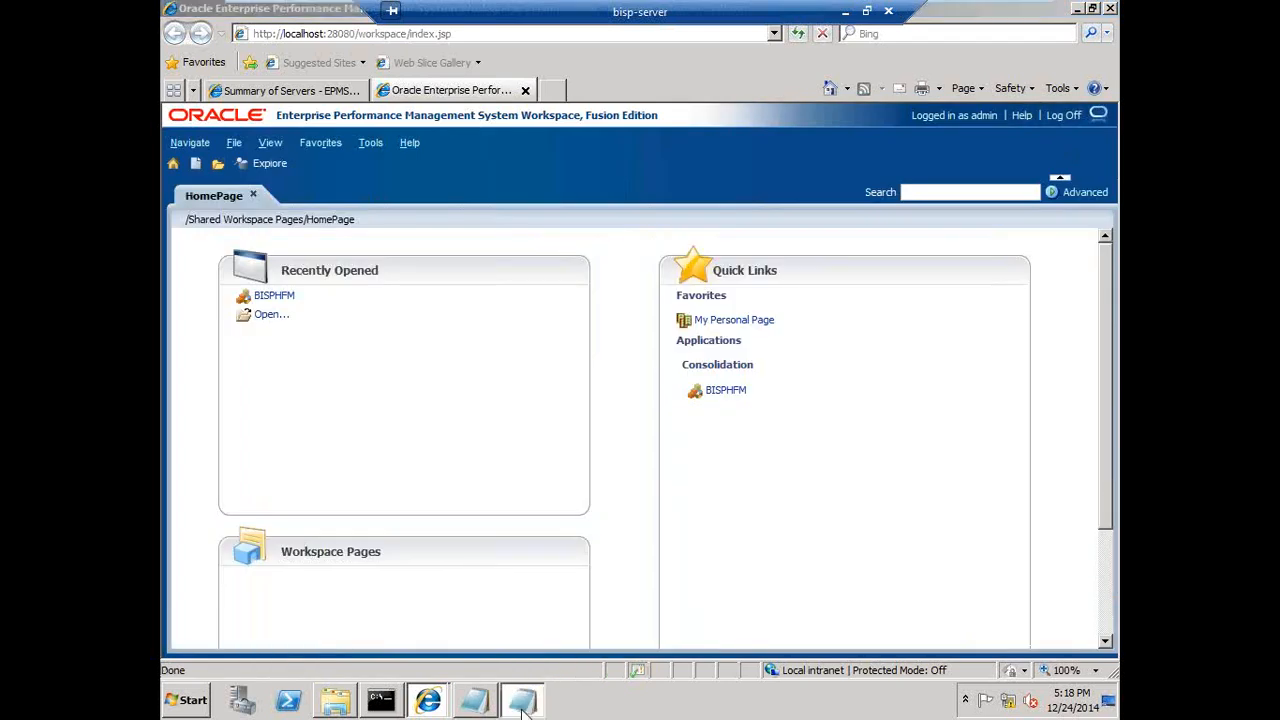
- Switch to the Notepad notes and review the outline of the procedure
left_click(521, 700)
left_click(476, 698)
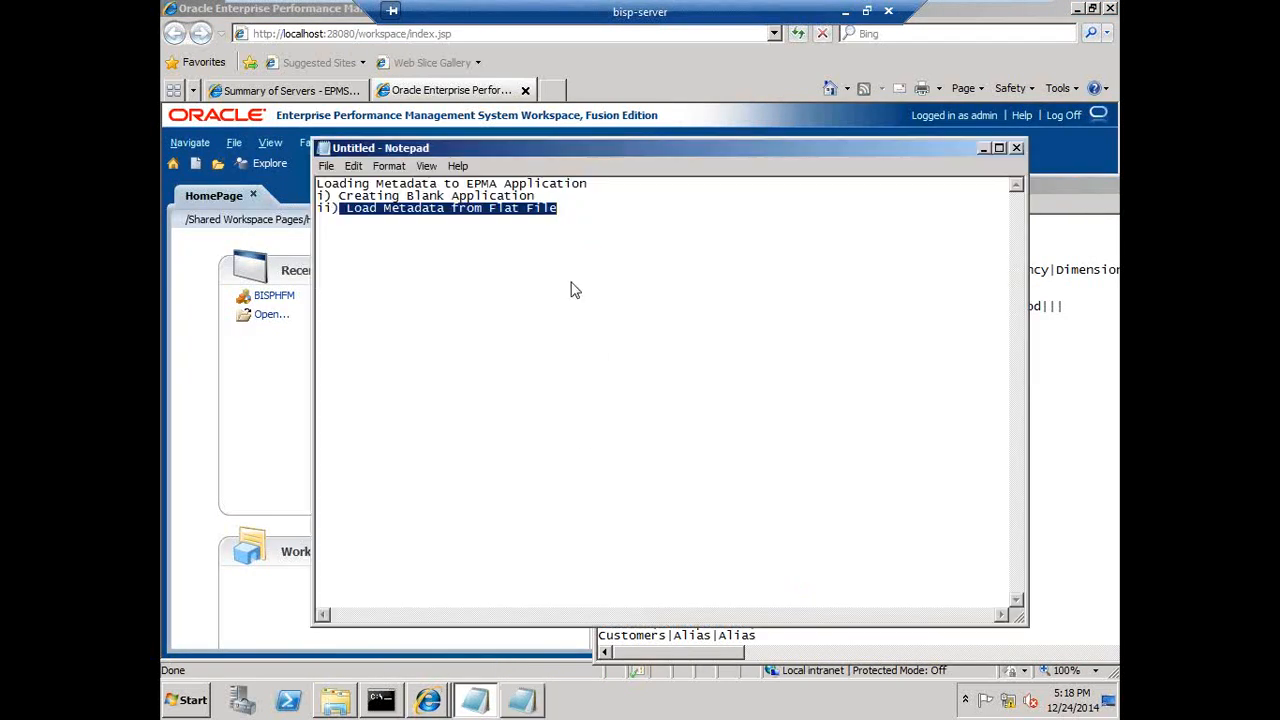
left_click(572, 284)
left_click_drag(535, 196, 338, 196)
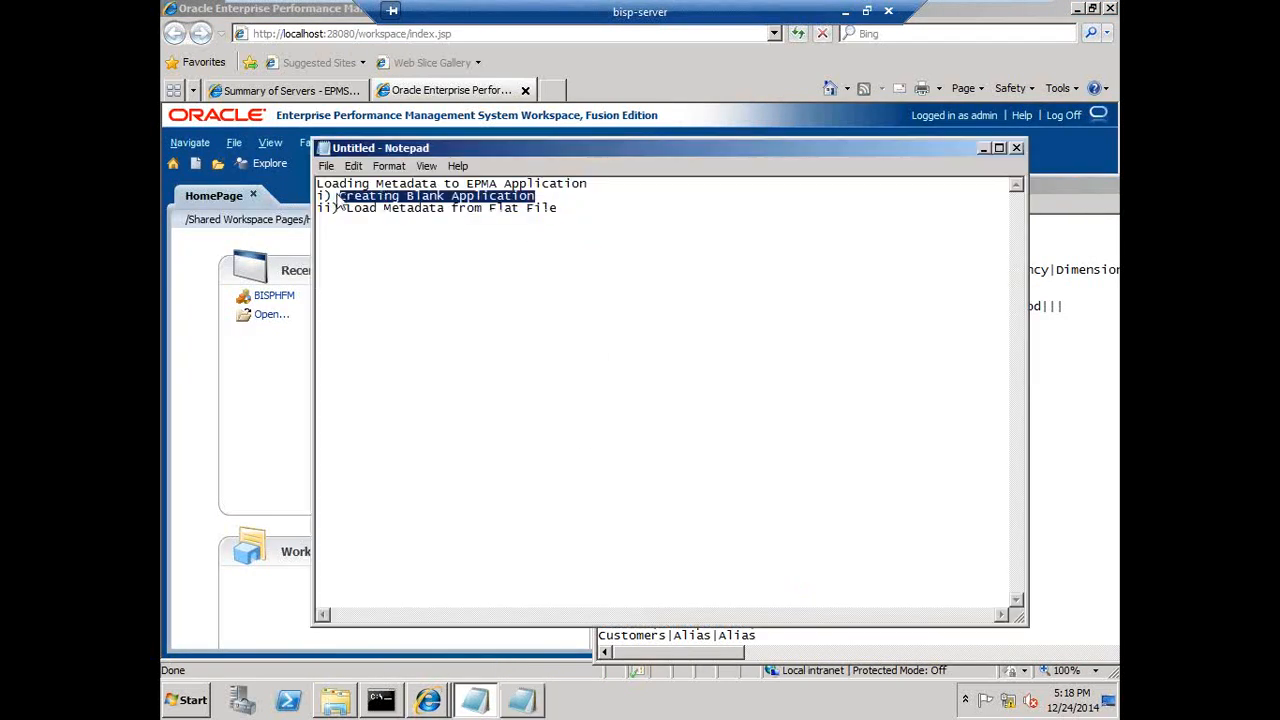
left_click_drag(557, 210, 352, 220)
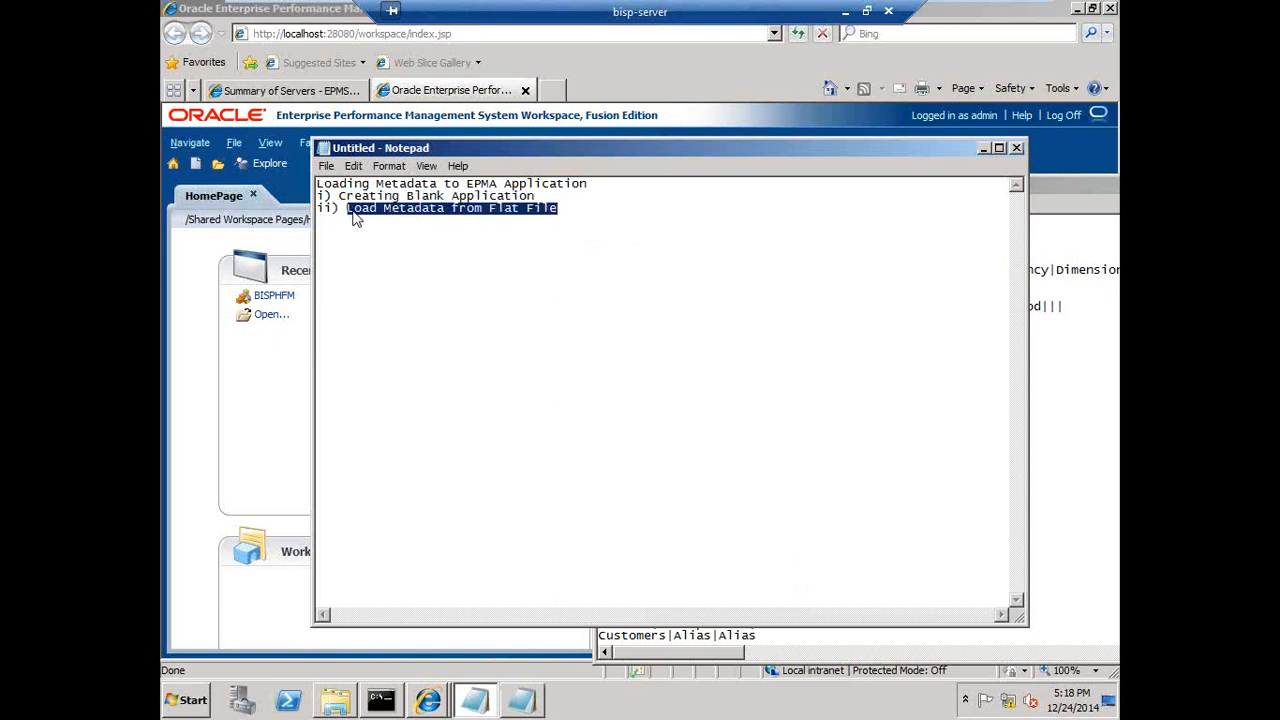
left_click(573, 209)
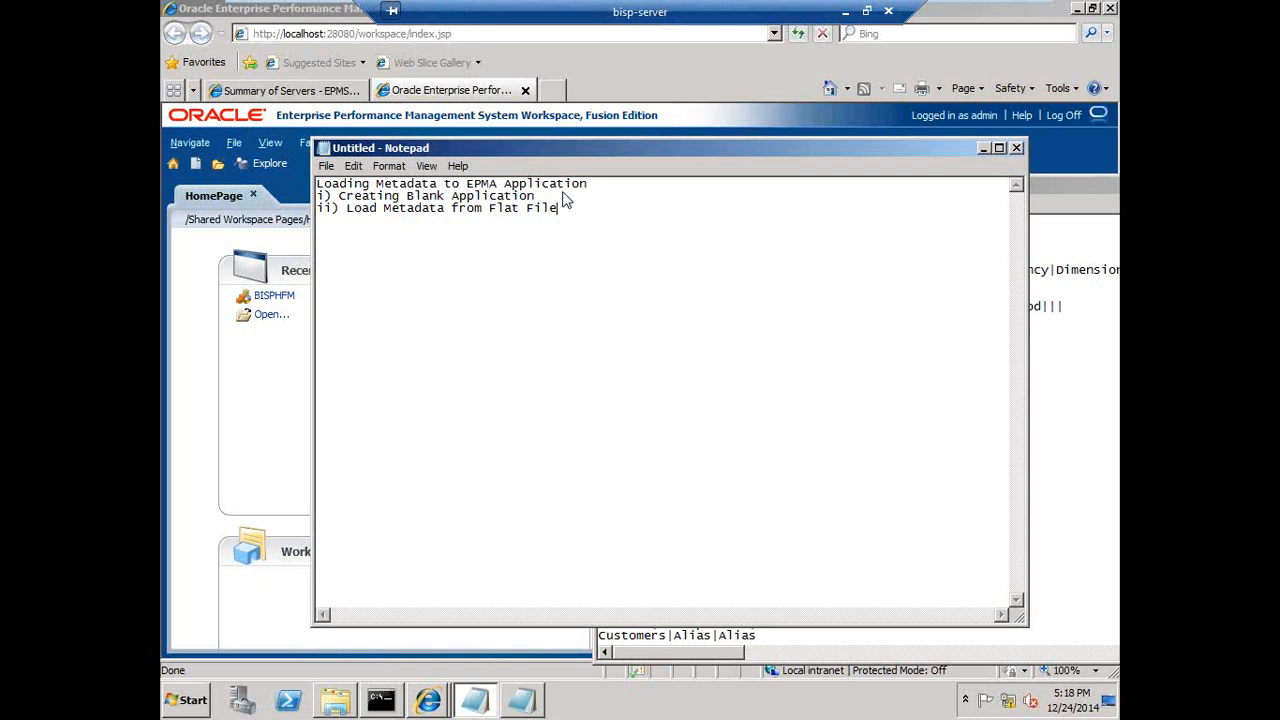
- Open the Application Library
left_click(192, 146)
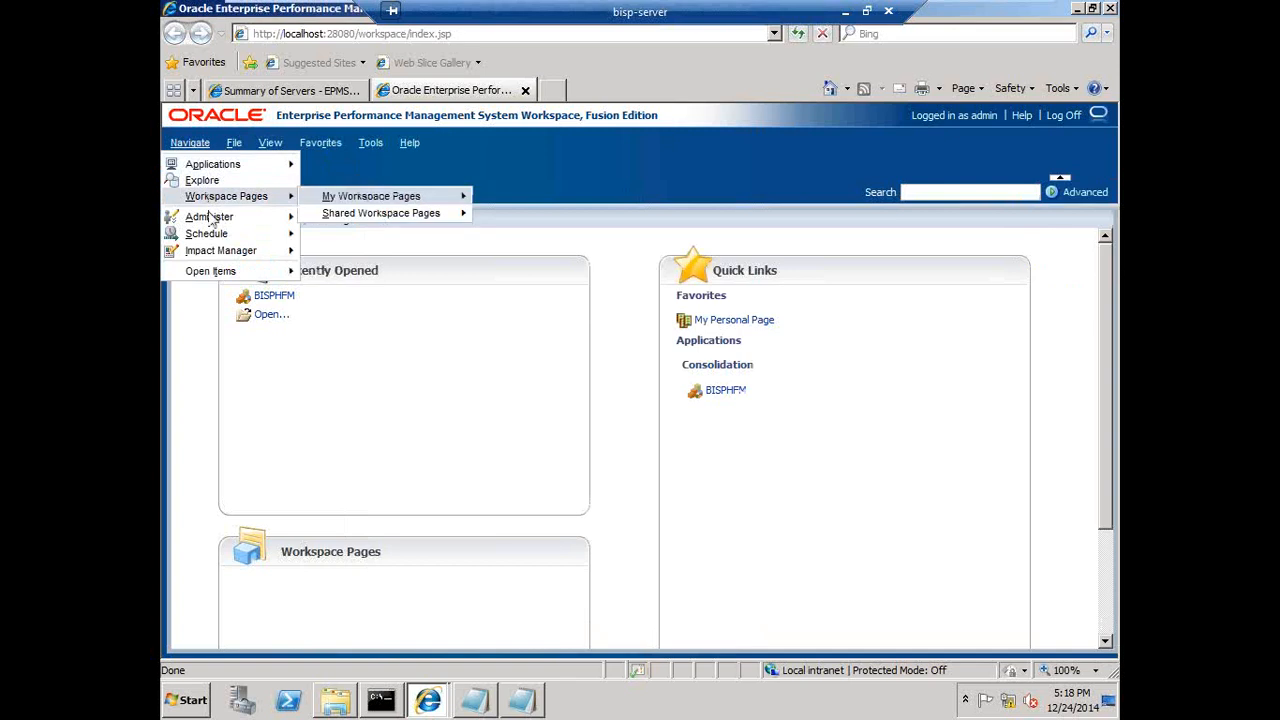
mouse_move(218, 219)
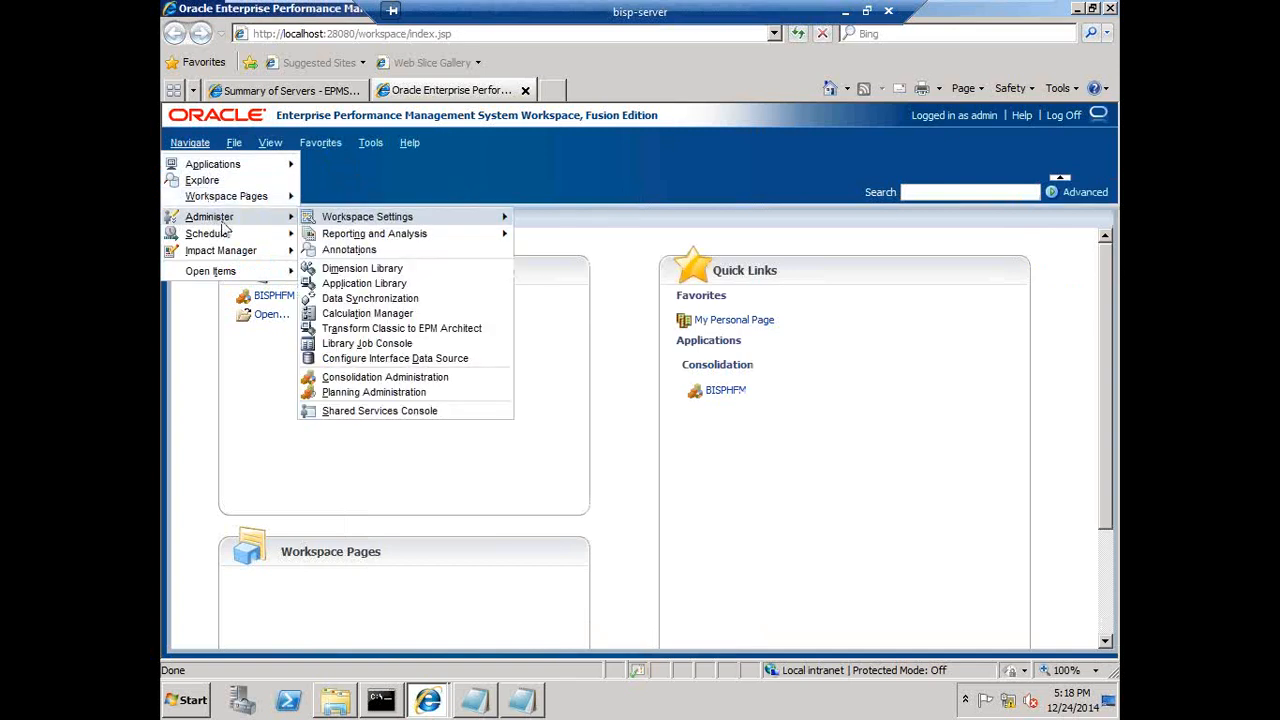
left_click(397, 286)
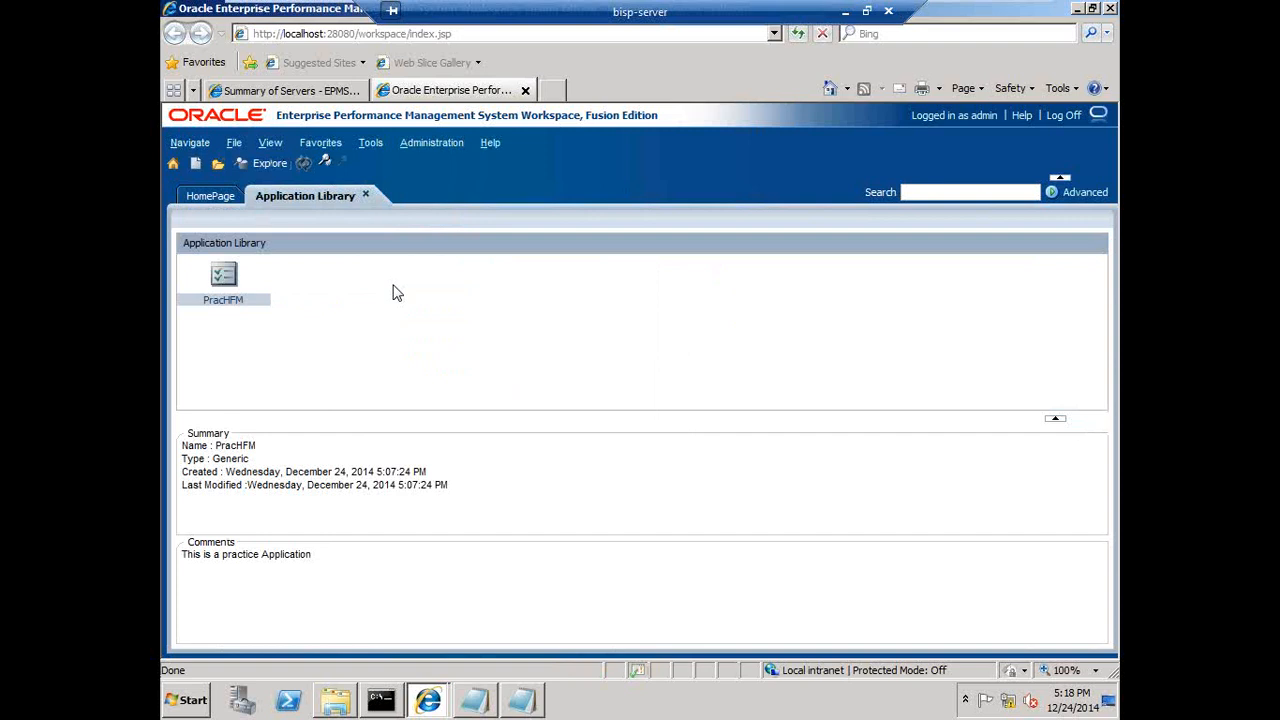
right_click(238, 308)
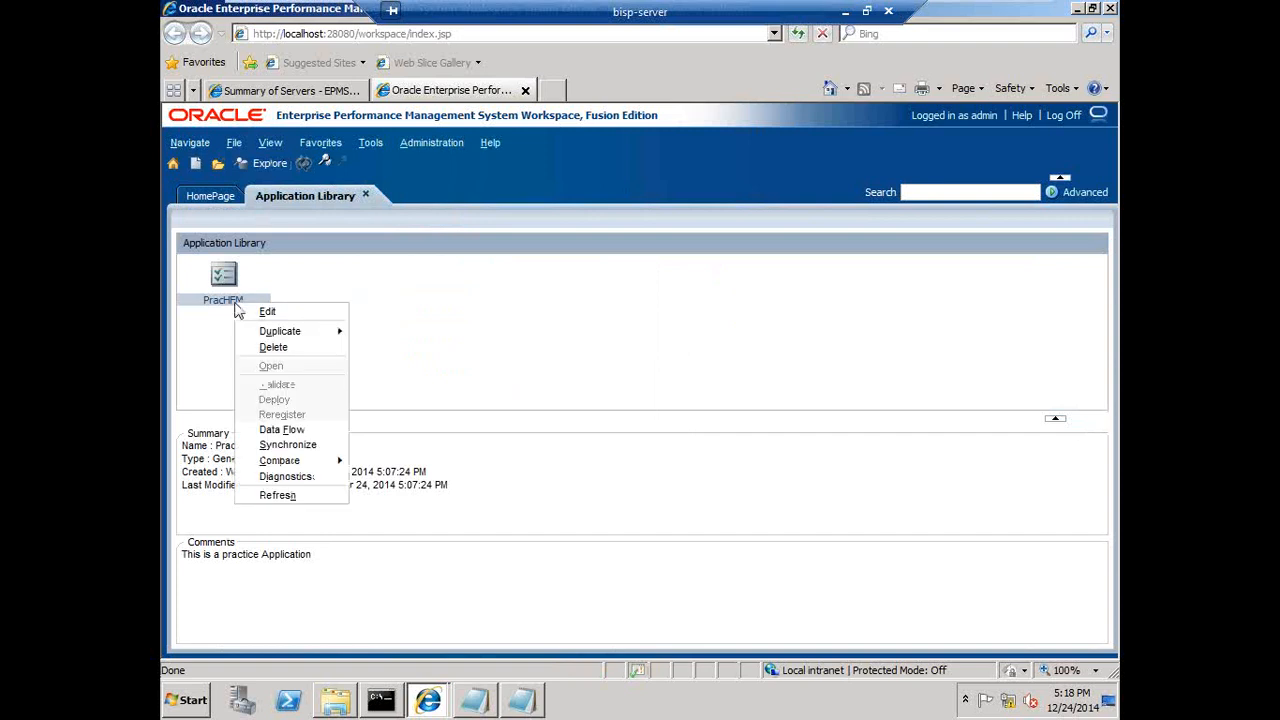
left_click(216, 308)
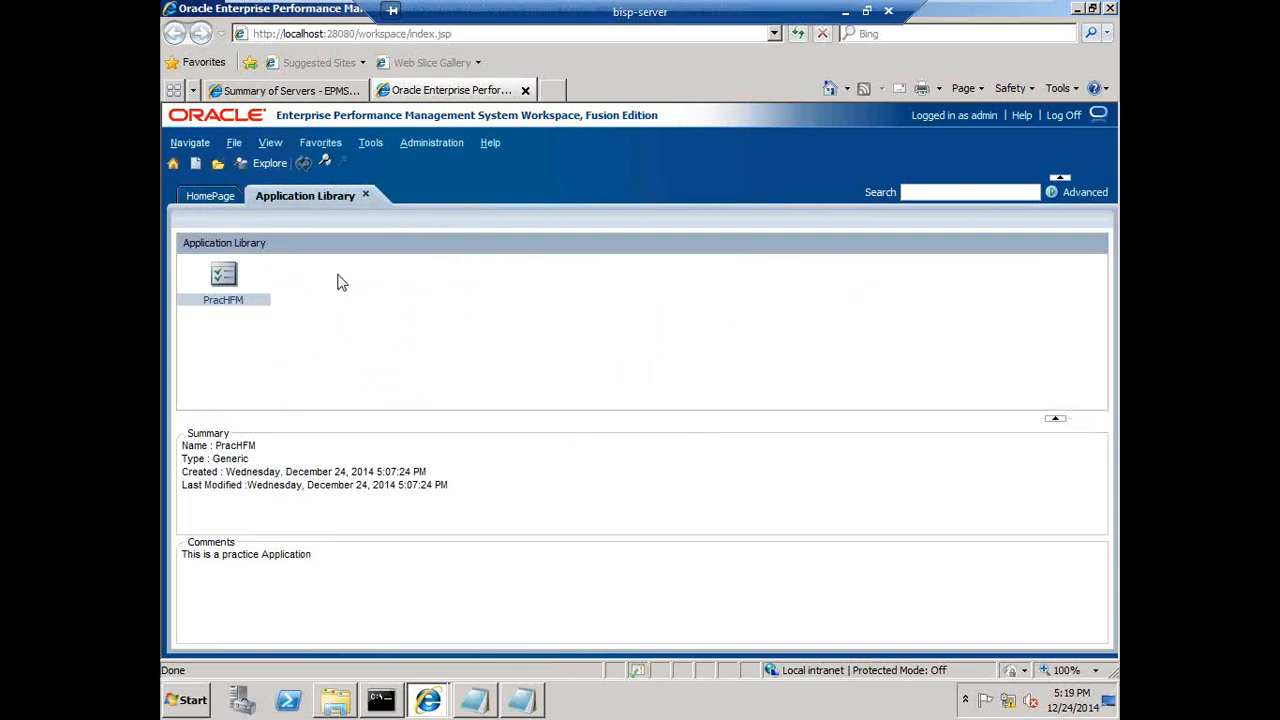
- Start a new application and set its type to Consolidation
left_click(234, 145)
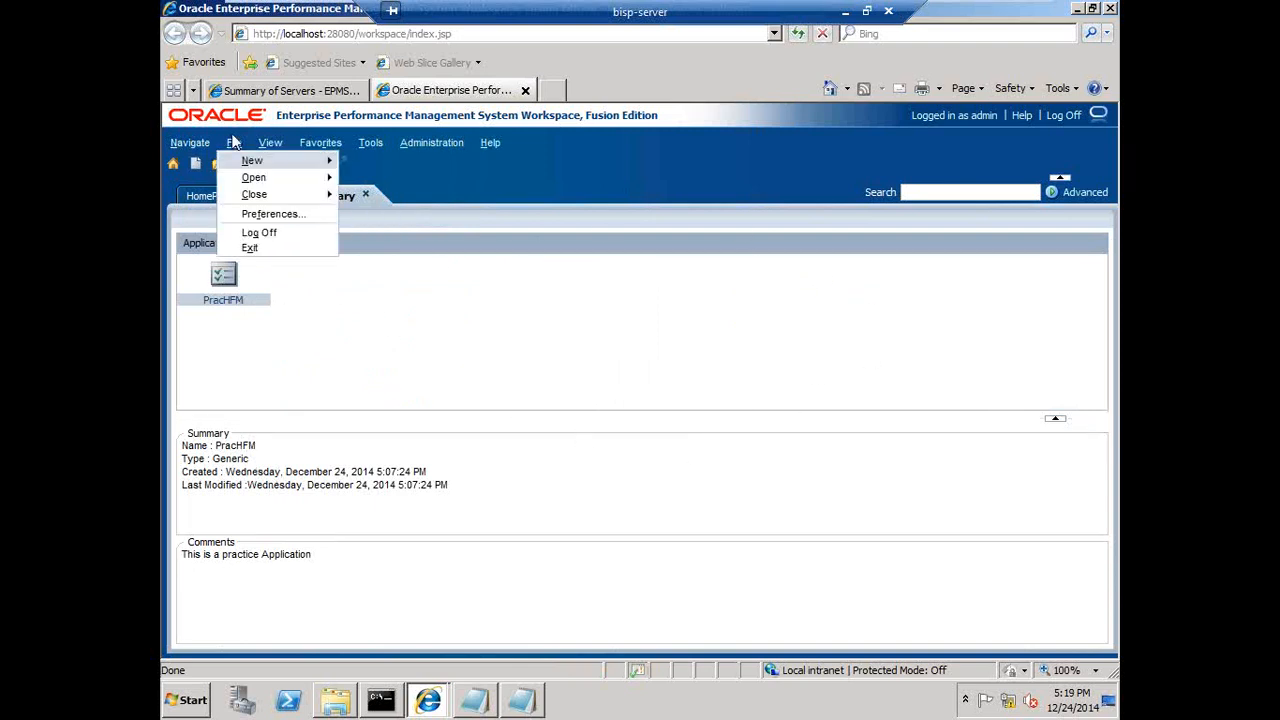
mouse_move(249, 166)
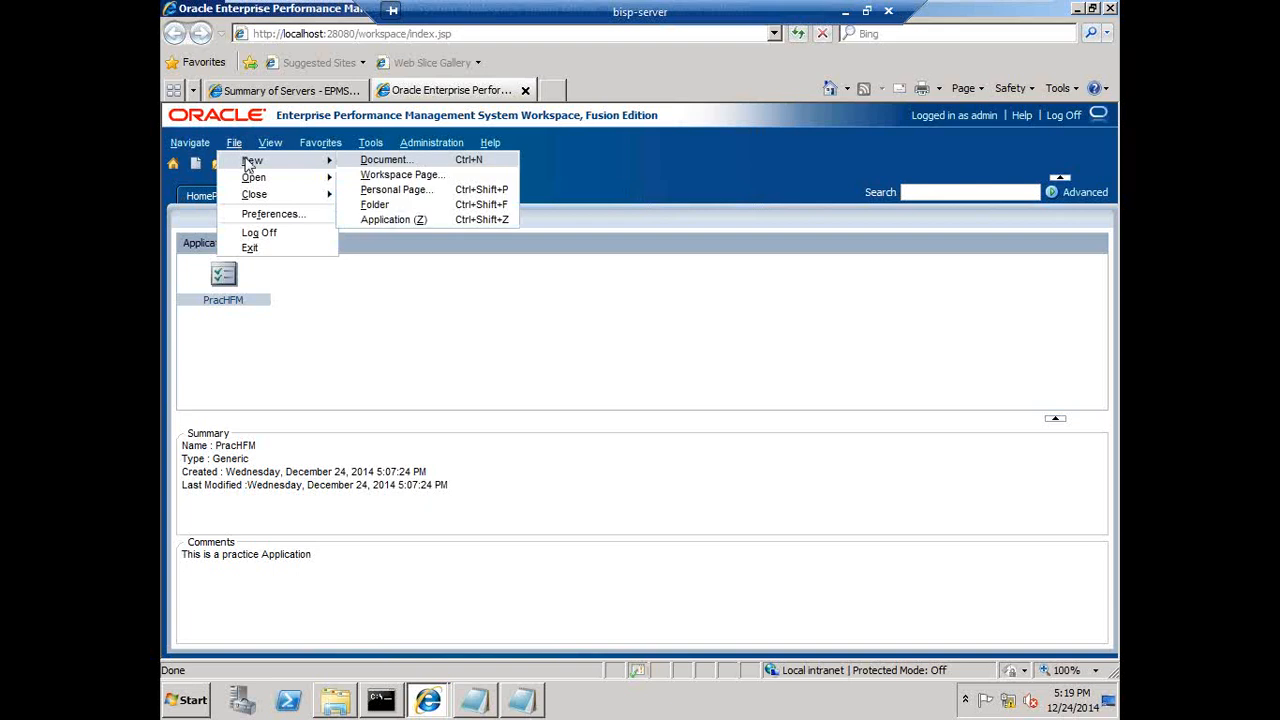
left_click(400, 222)
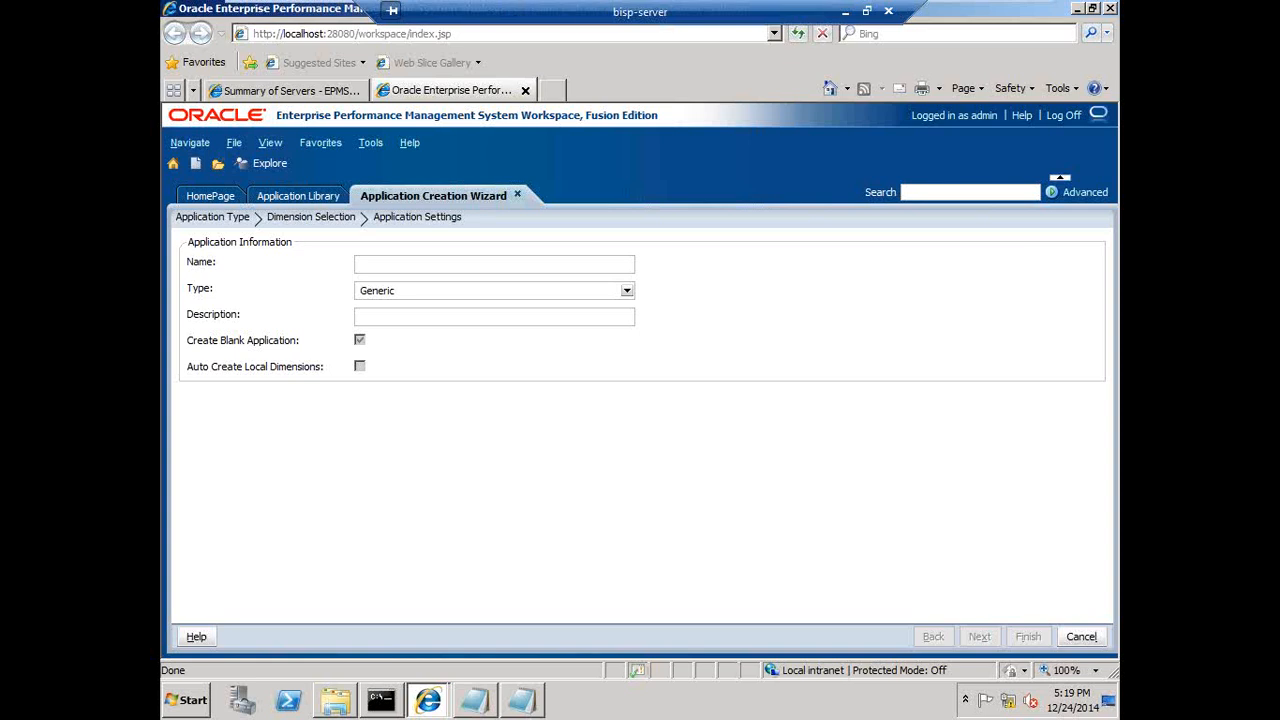
left_click(627, 291)
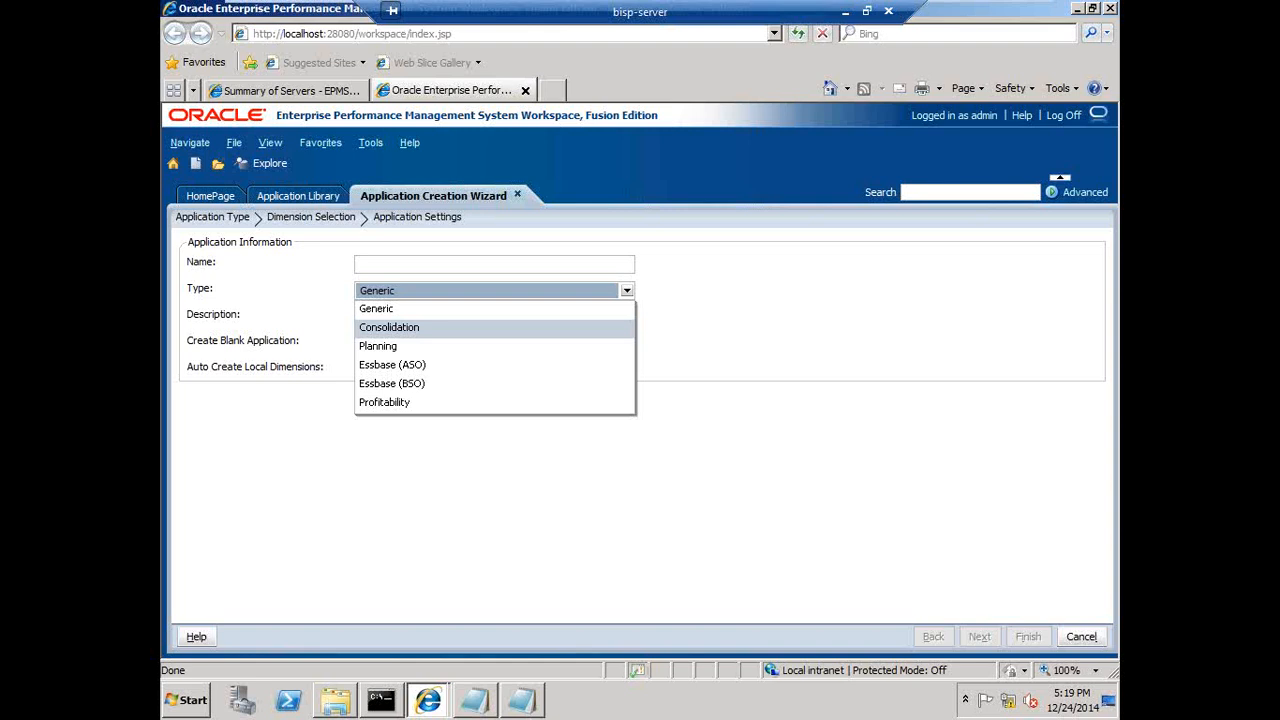
left_click(430, 328)
- Name the application PracHFM2 and describe it as "This is a practice Application"
left_click(430, 265)
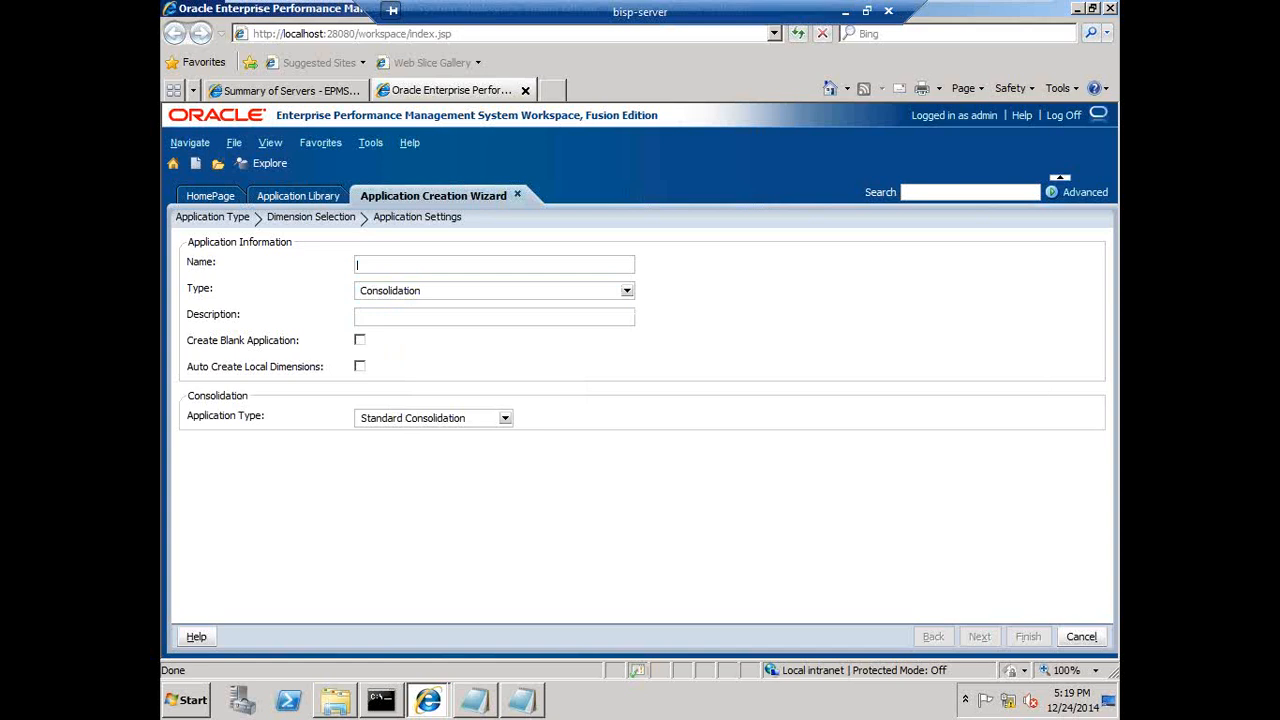
type("Prac")
type("HF<M")
key("BackSpace")
key("BackSpace")
type("M2")
key("Tab")
key("Tab")
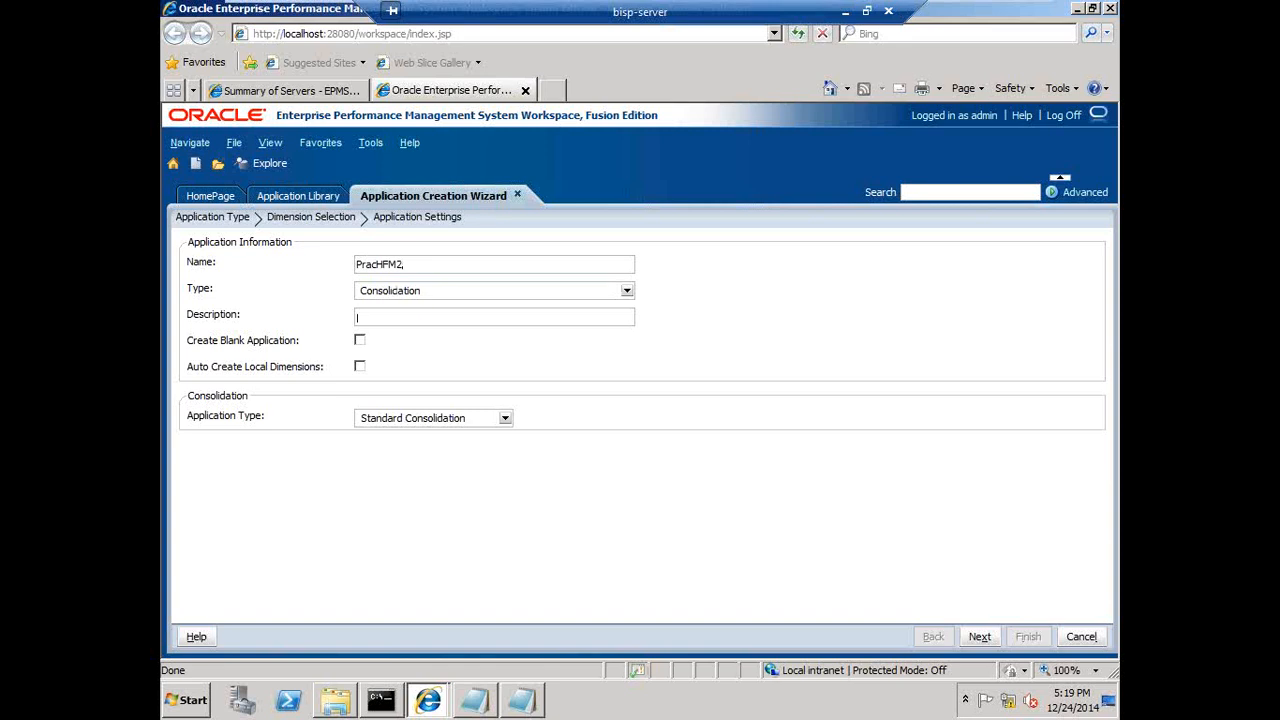
type("This is a practice;Application")
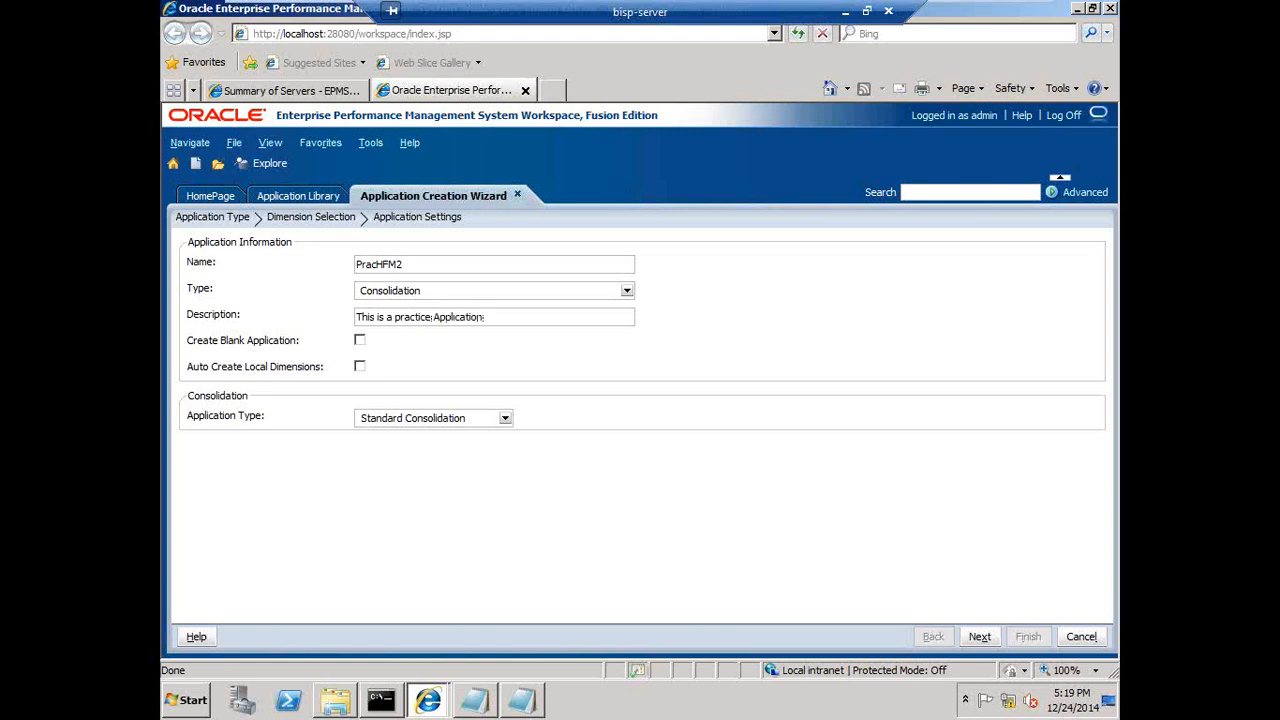
- Enable Create Blank Application and finish the wizard
left_click(360, 340)
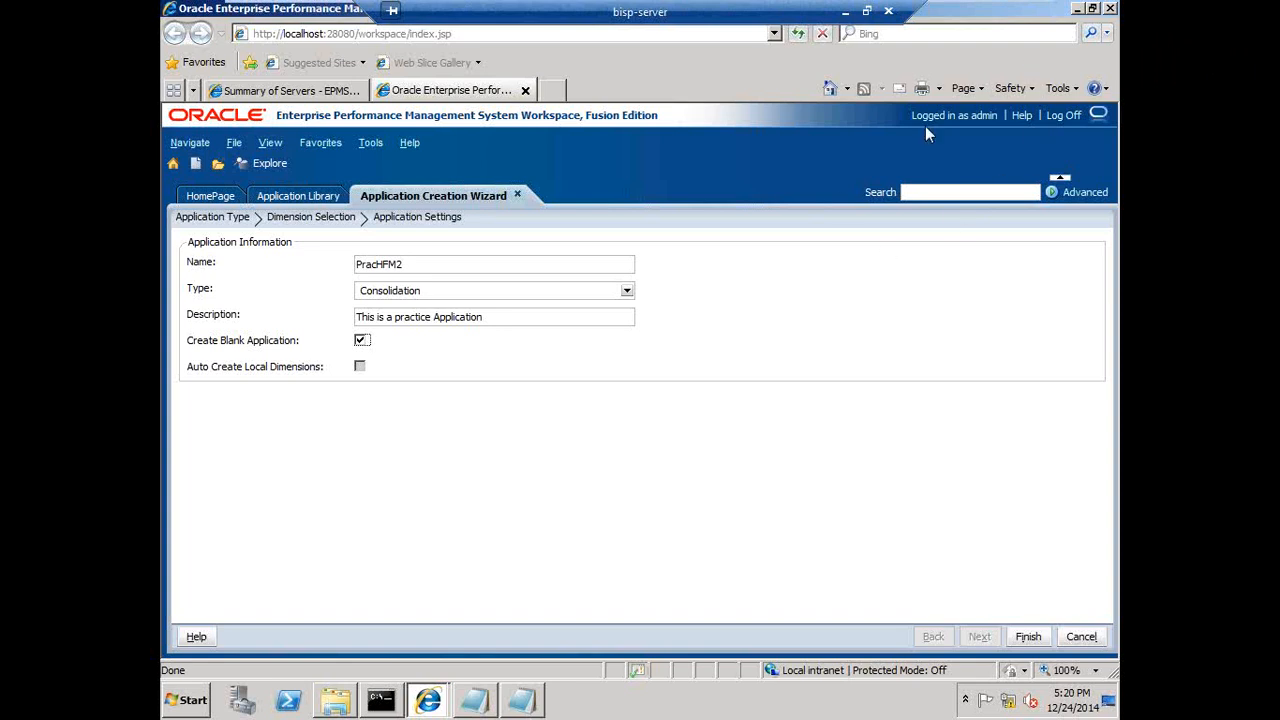
left_click(1020, 636)
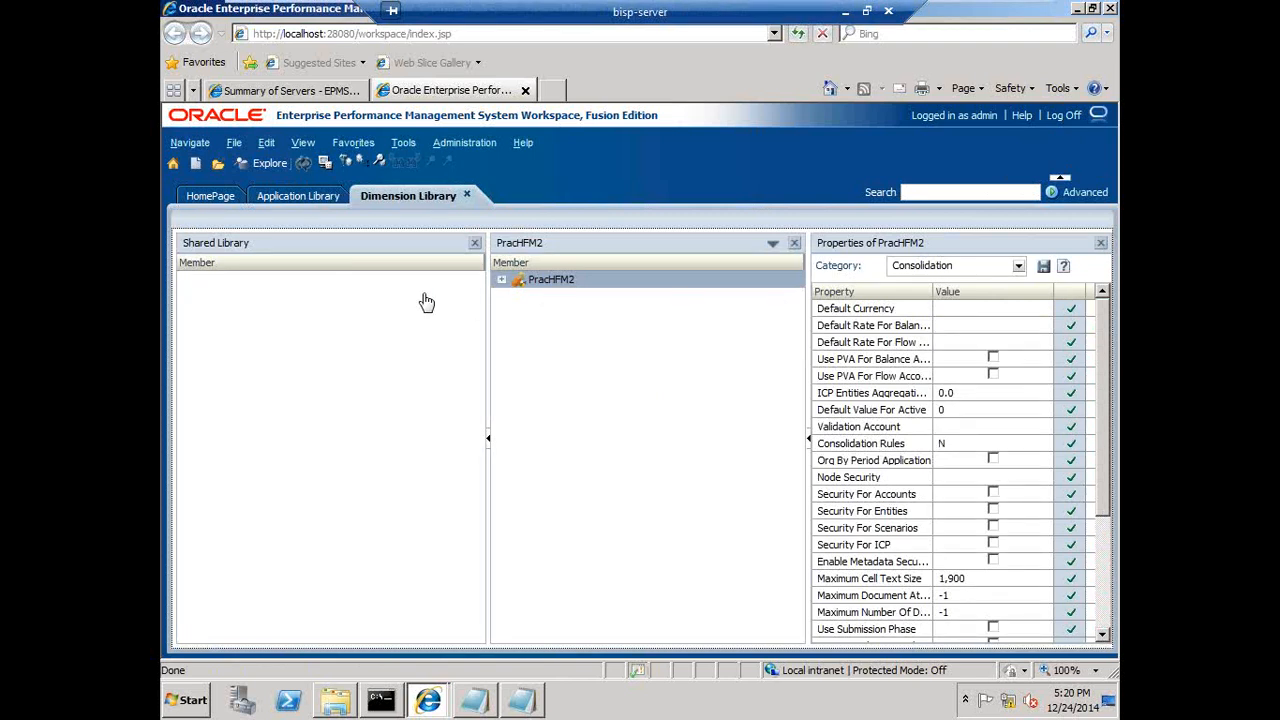
- Review the Application Library and the Simple metadata file in Notepad
left_click(317, 204)
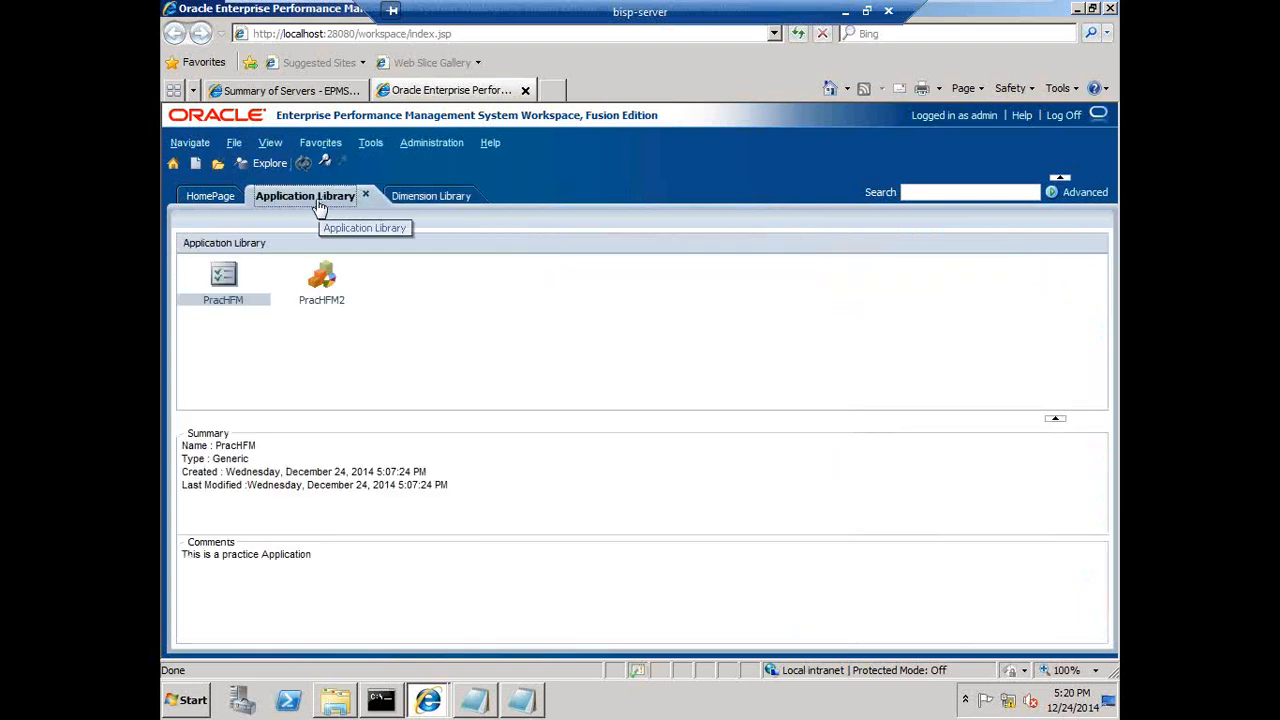
left_click(410, 200)
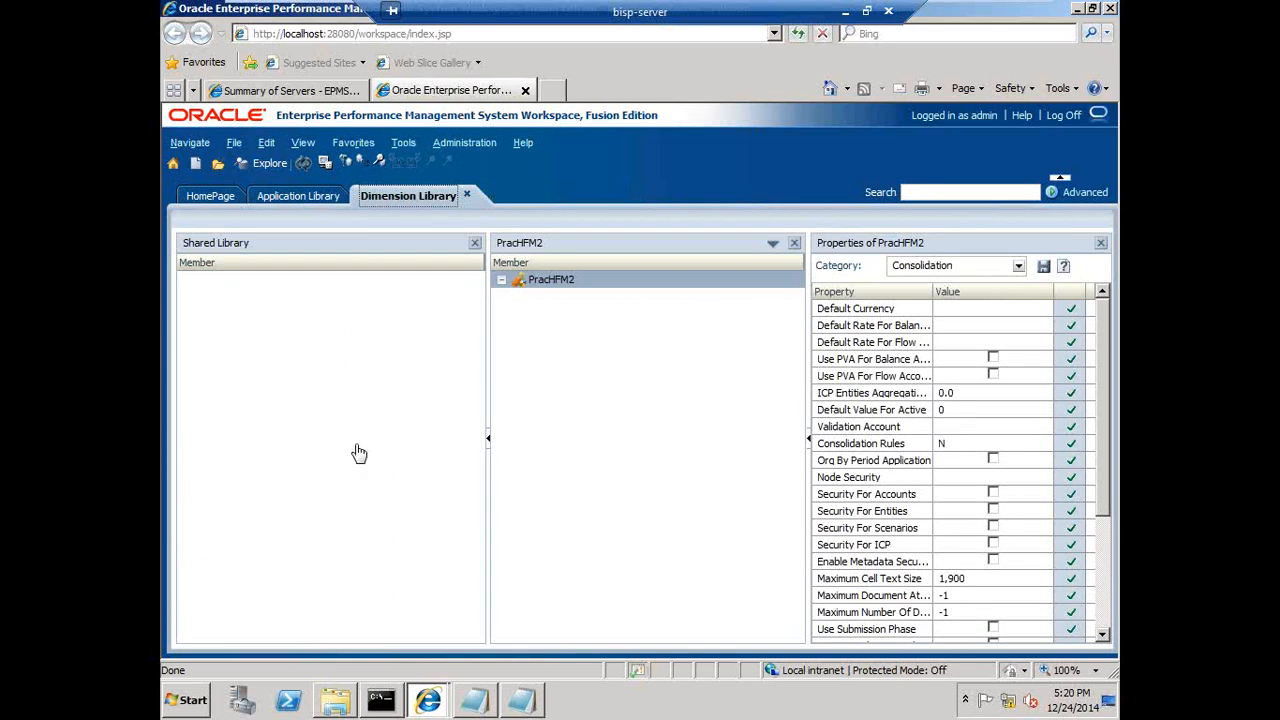
left_click(513, 710)
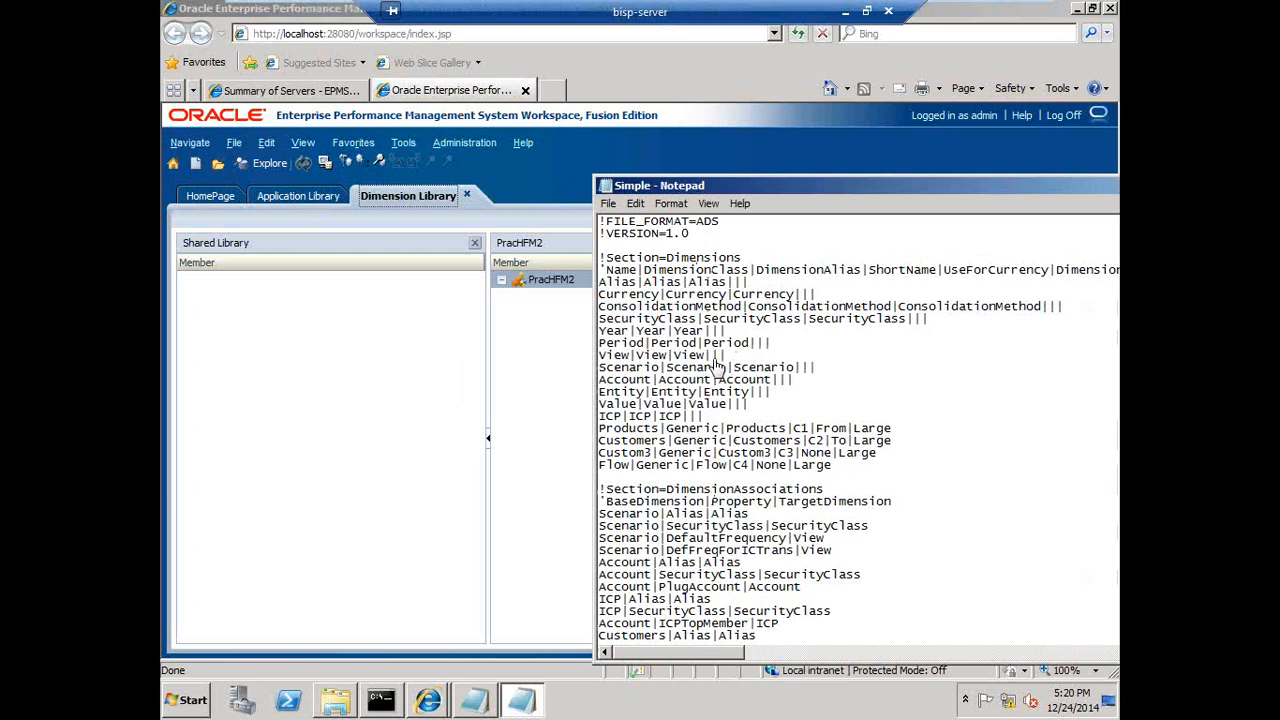
left_click_drag(711, 357, 729, 360)
- Open the Create Profile dialog for importing dimensions
left_click(234, 143)
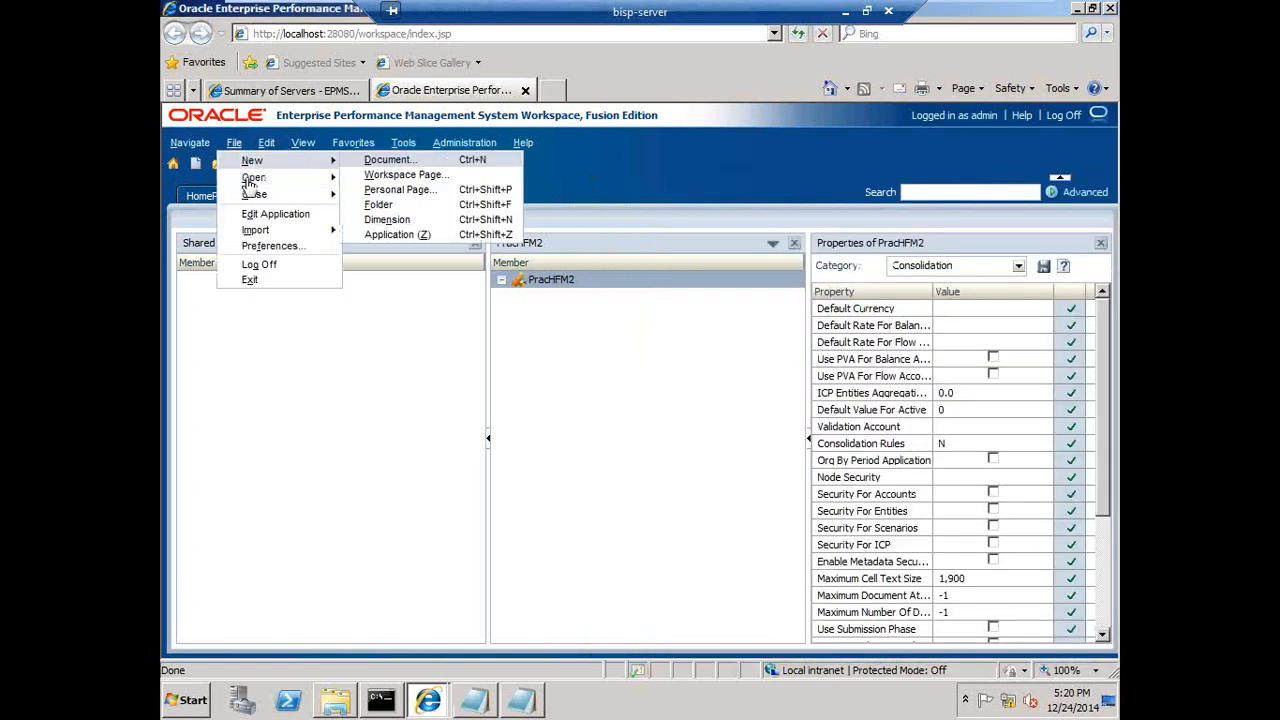
mouse_move(328, 236)
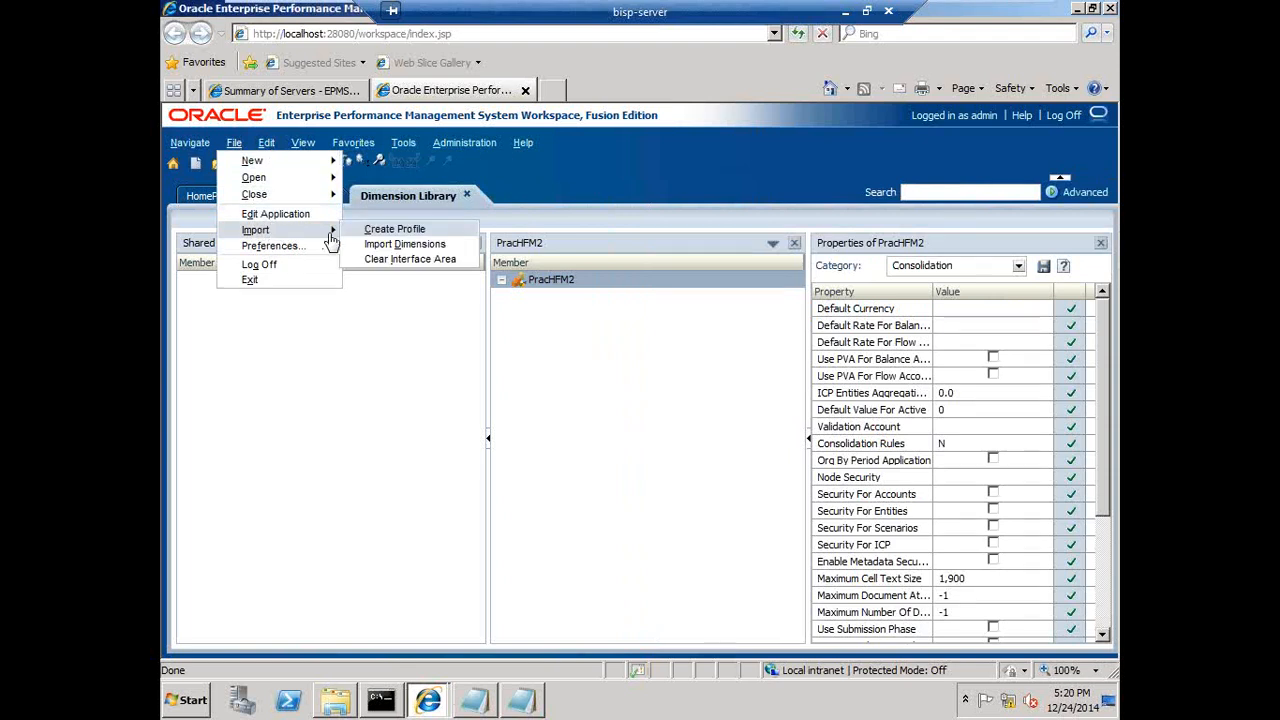
left_click(396, 232)
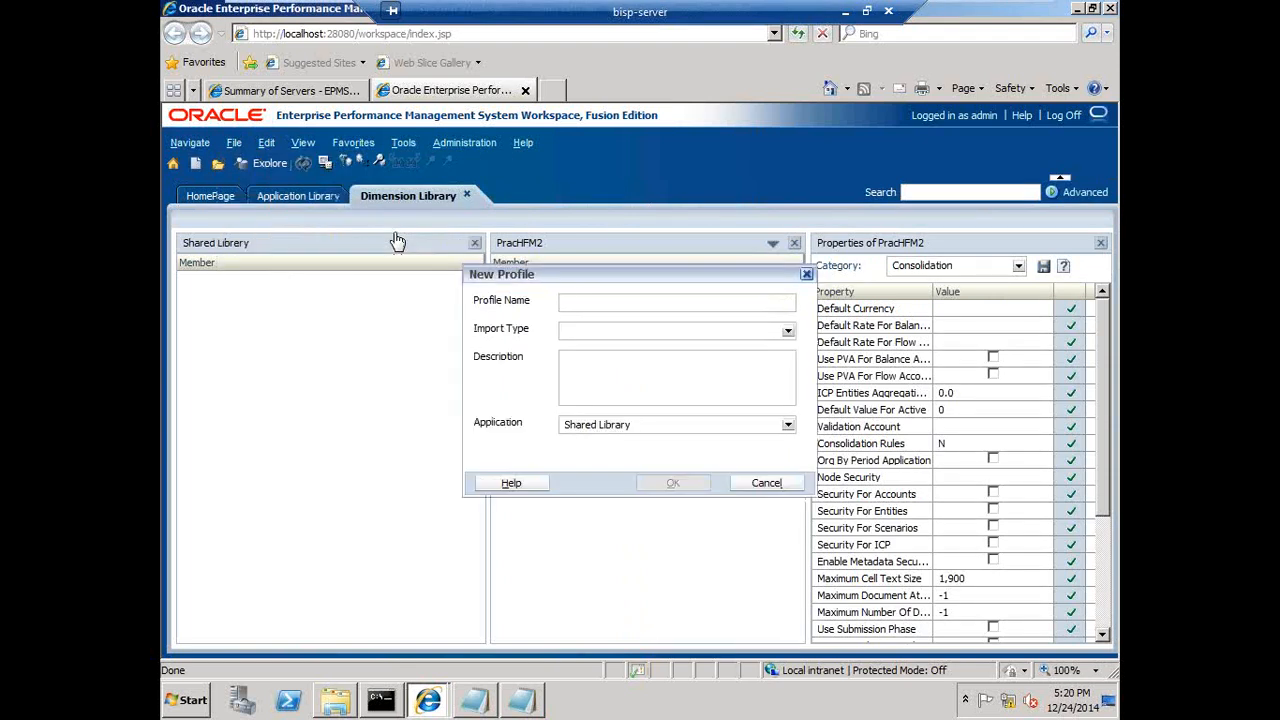
- Review the slide on creating import profiles
left_click(845, 12)
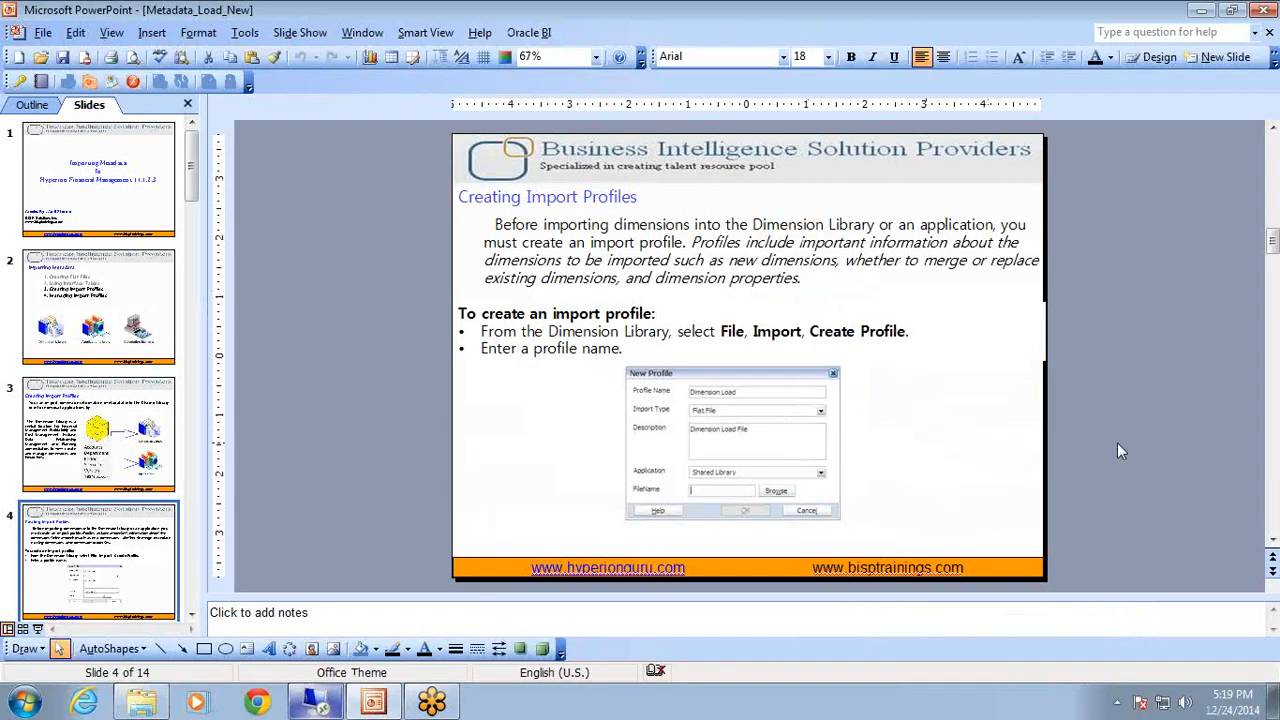
key("shift+F5")
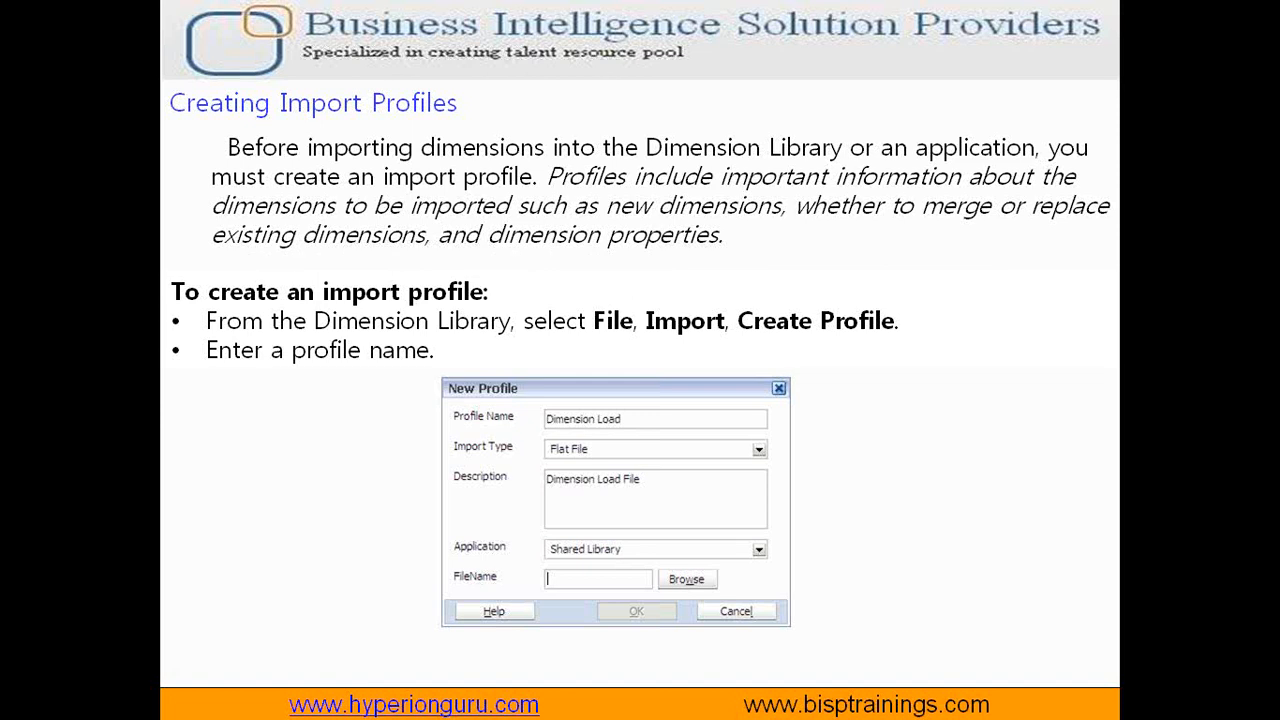
key("Escape")
key("alt+Tab")
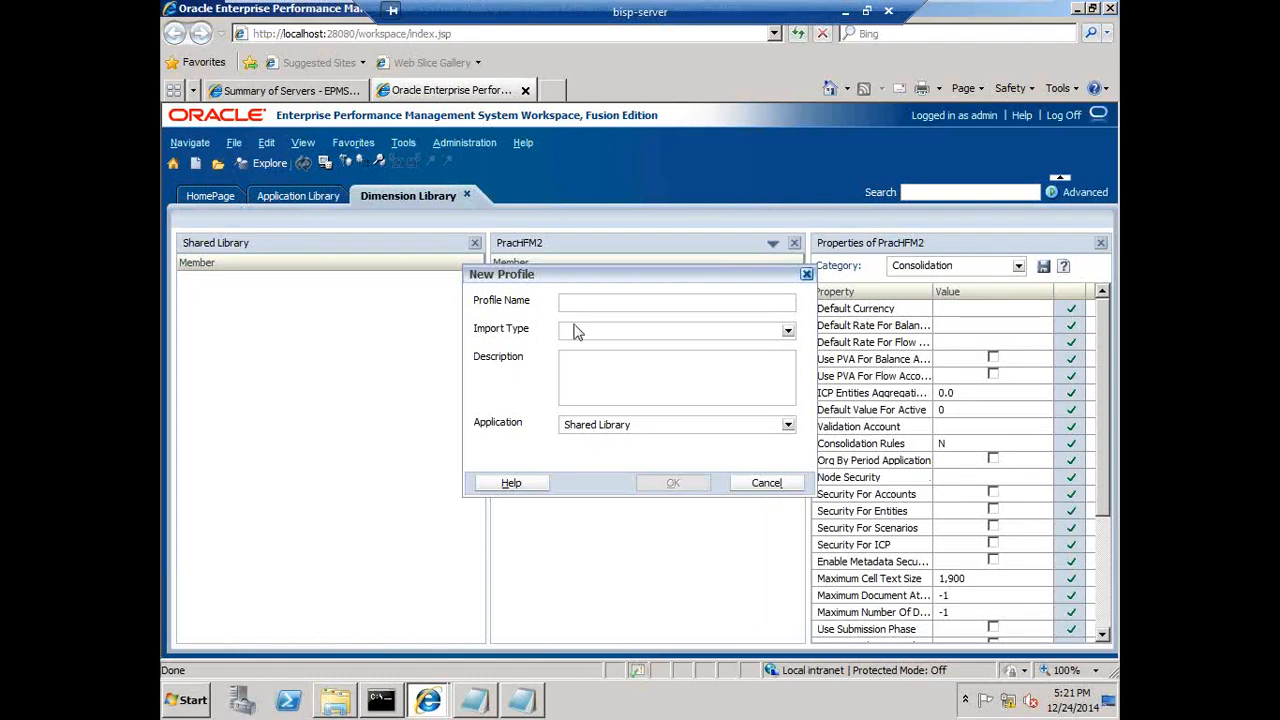
type("INC_2412201402")
left_click(575, 332)
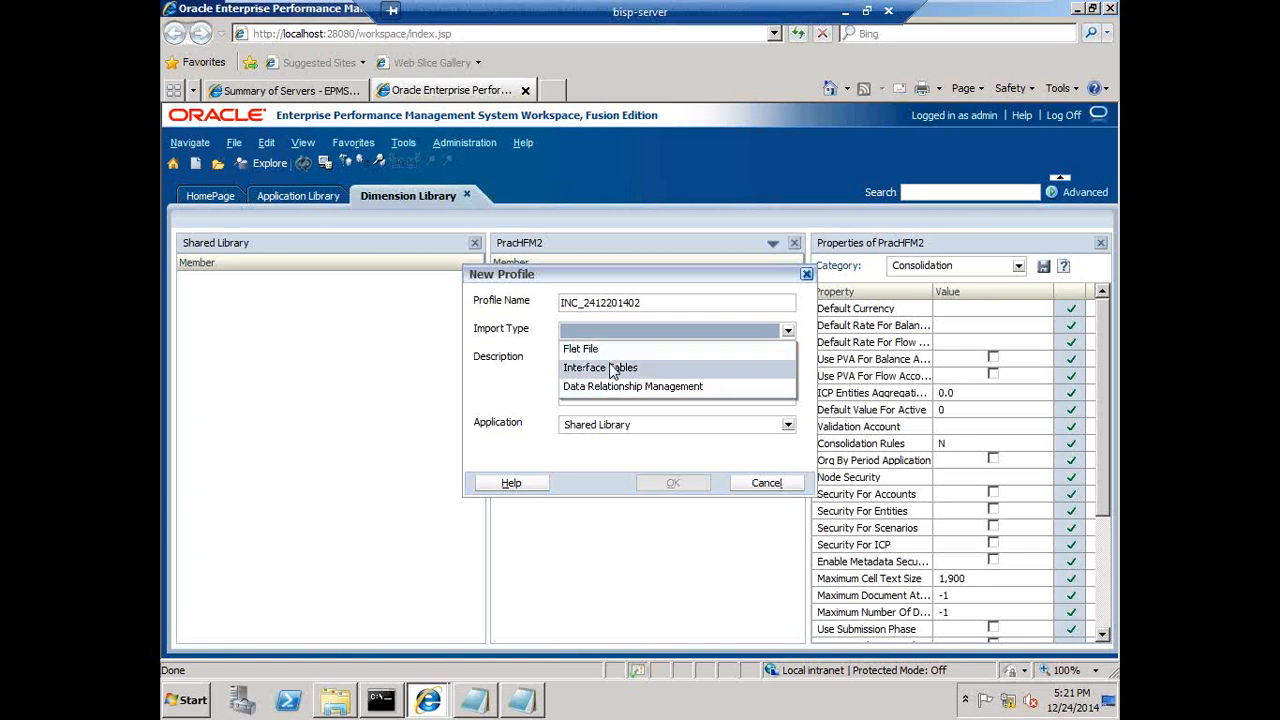
left_click(615, 350)
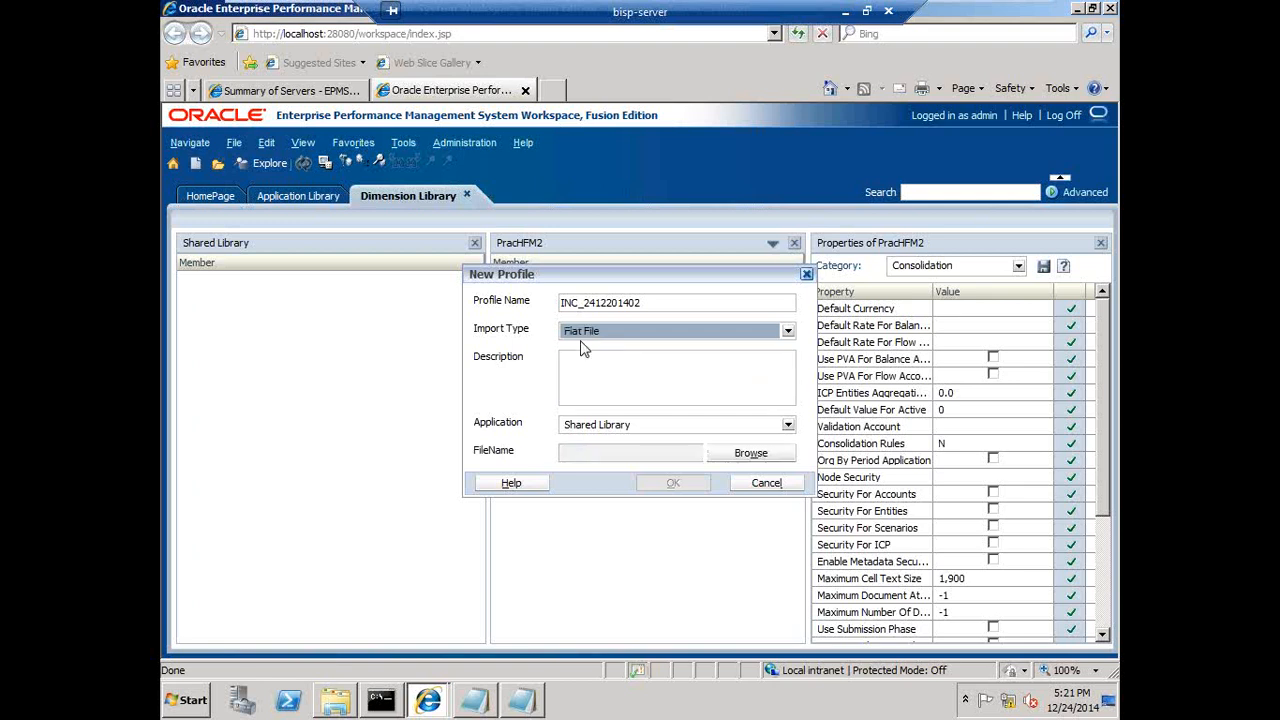
left_click(610, 425)
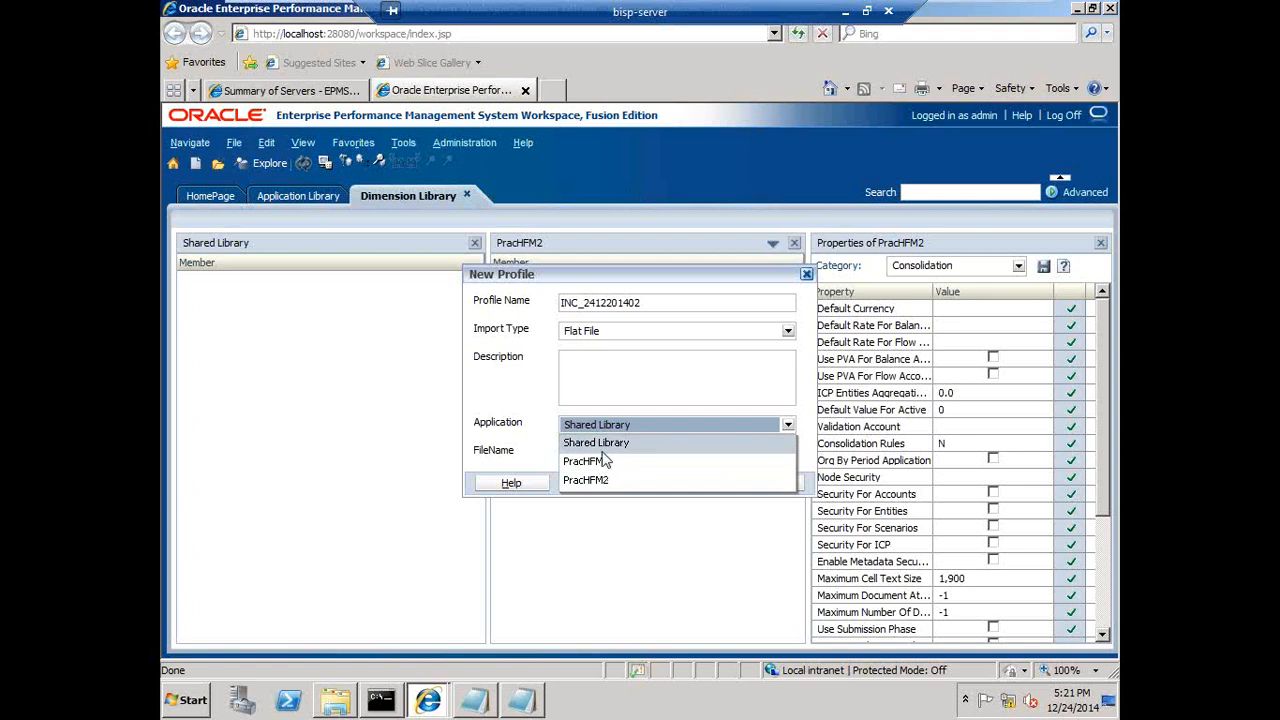
left_click(604, 443)
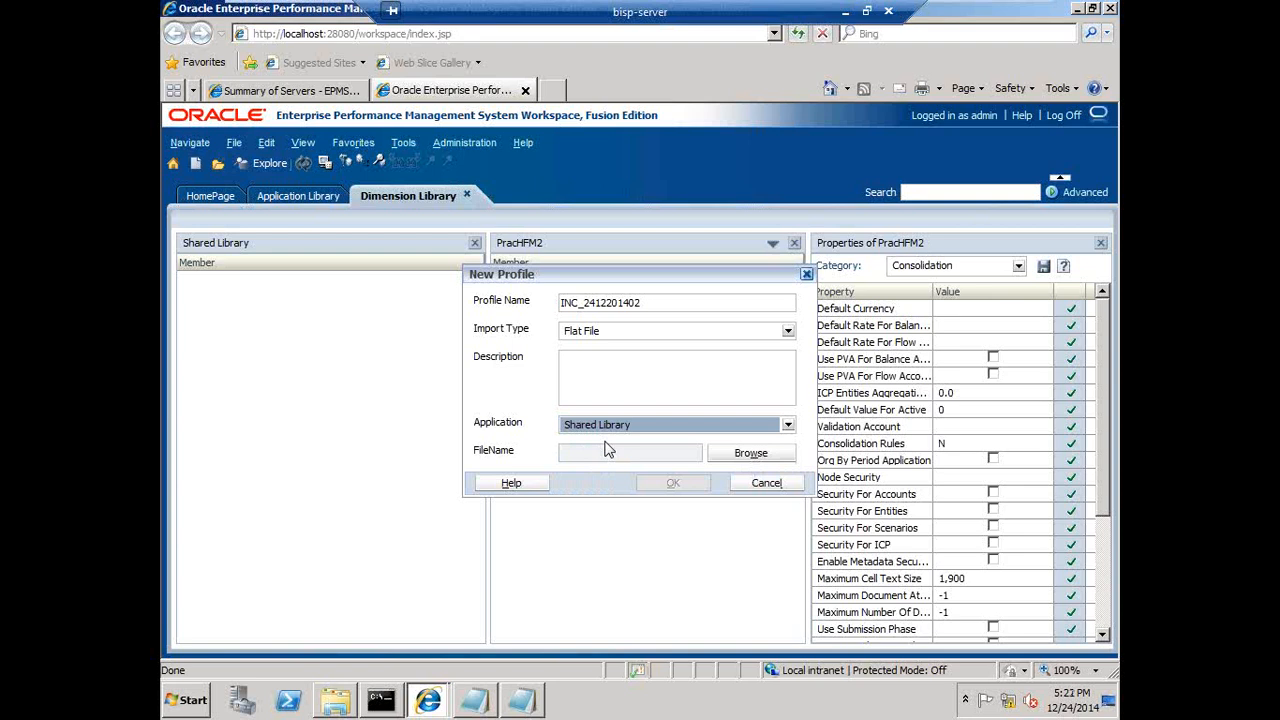
- Upload the Simple metadata file from C:\HFM Working\Practice Application\03 Metadata as the profile's file and create the profile
left_click(740, 458)
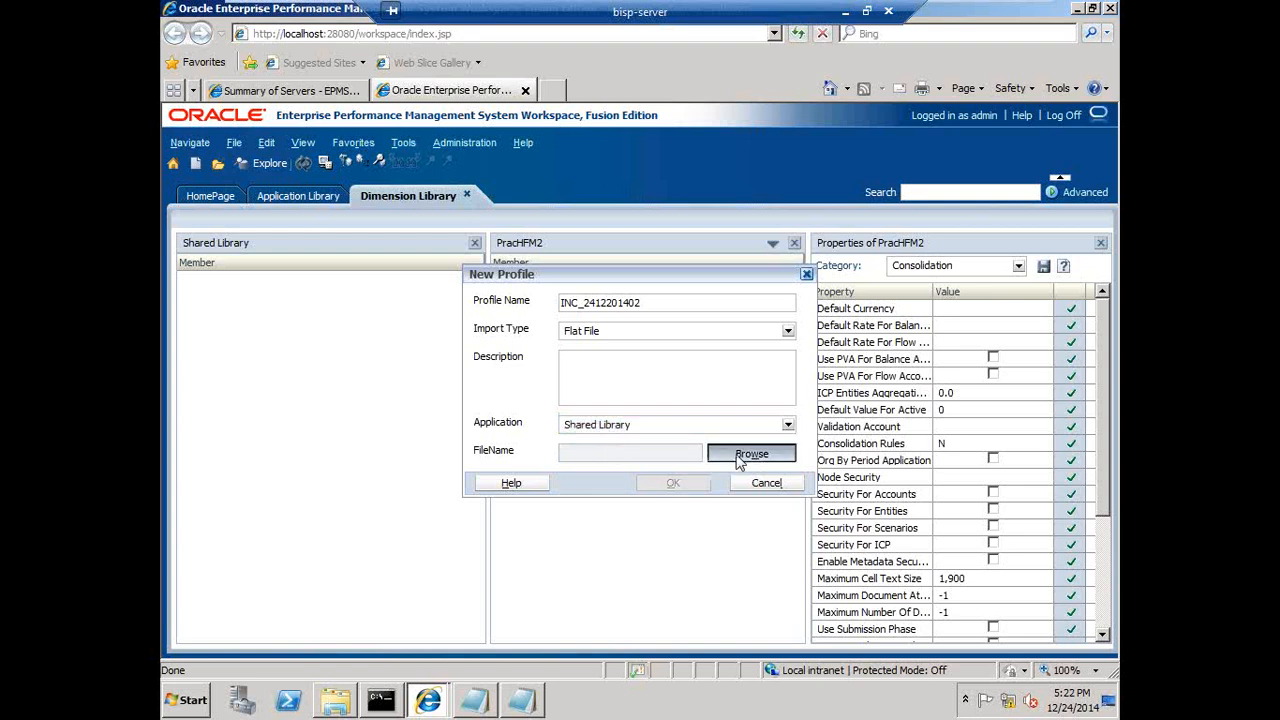
left_click(636, 394)
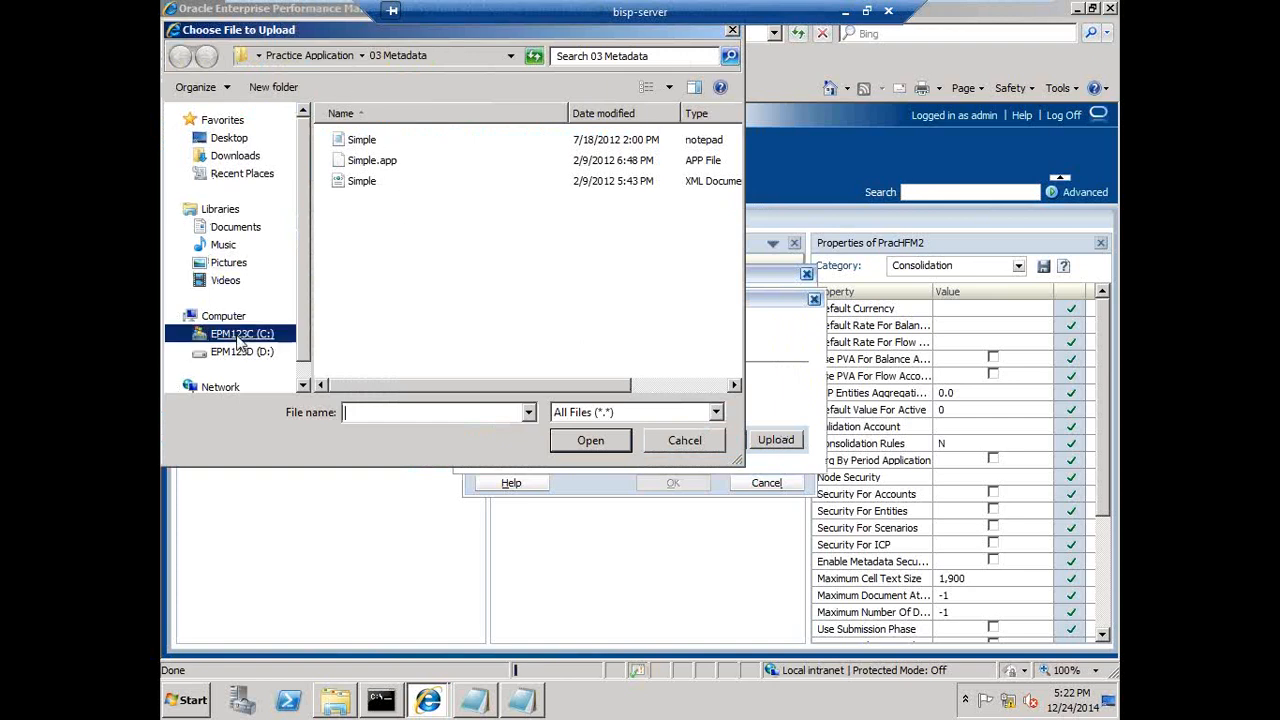
left_click(184, 334)
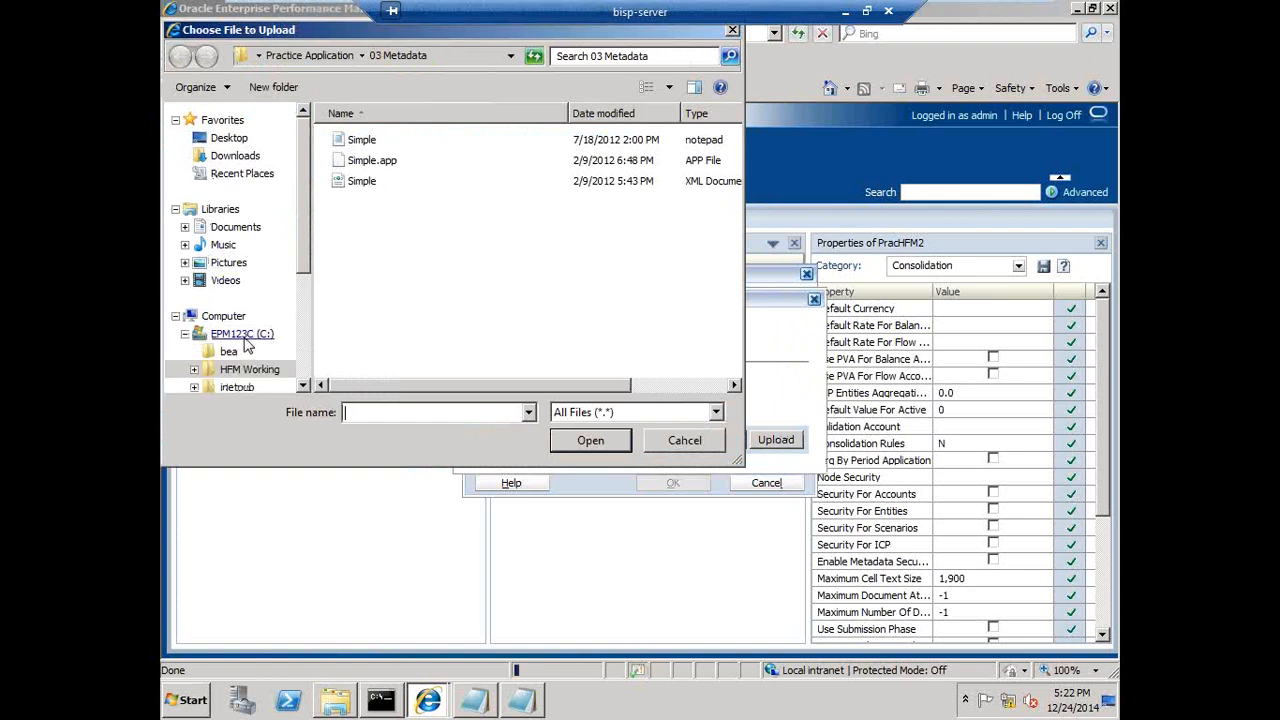
left_click(249, 369)
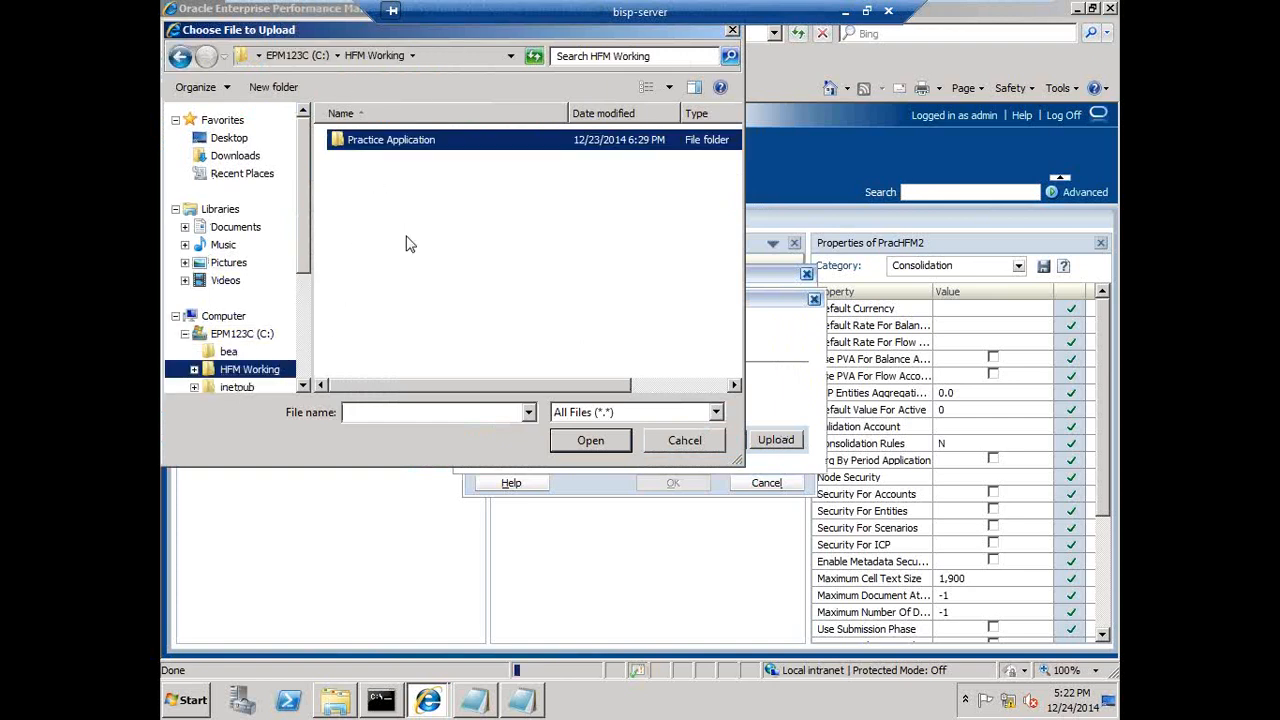
double_click(340, 142)
double_click(380, 181)
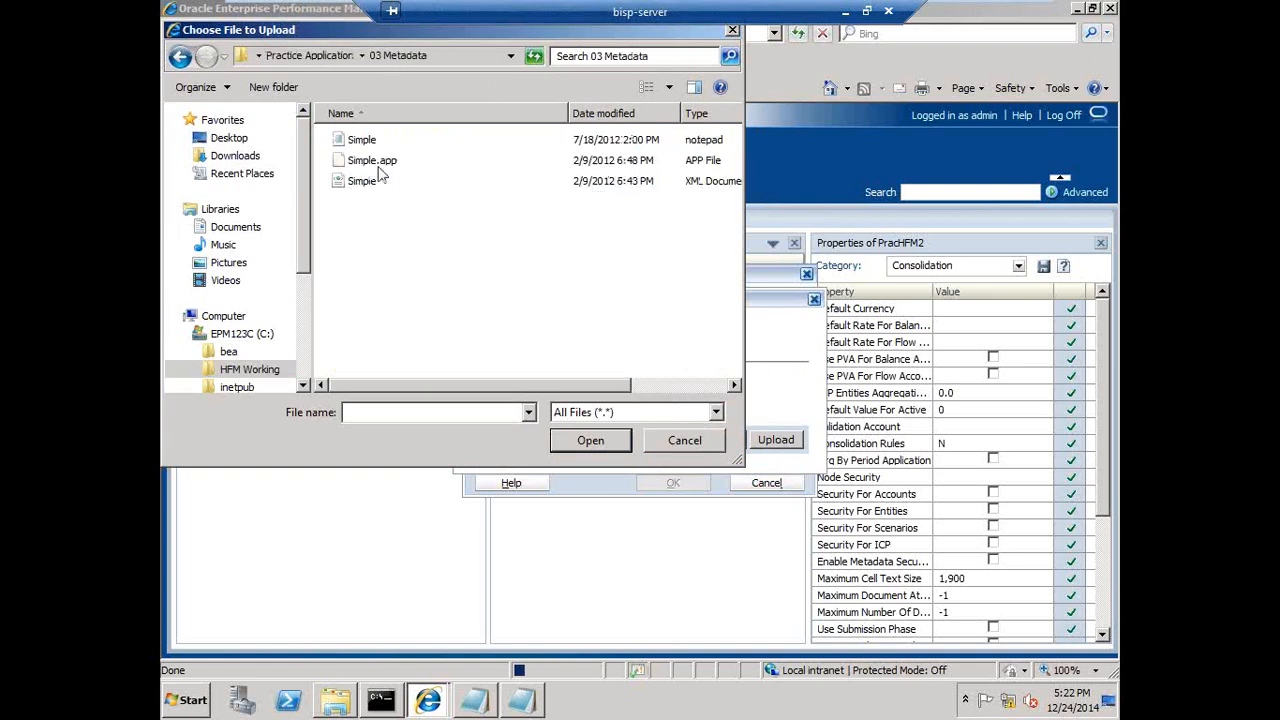
left_click(366, 145)
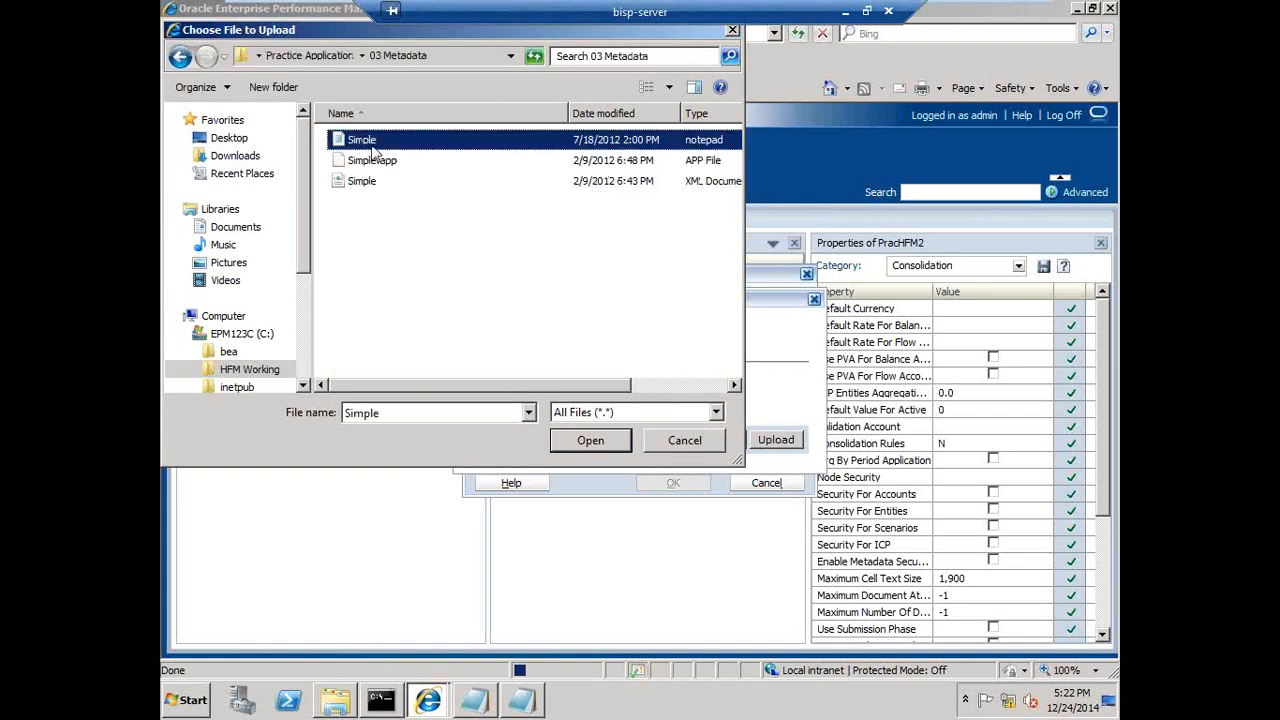
left_click(590, 441)
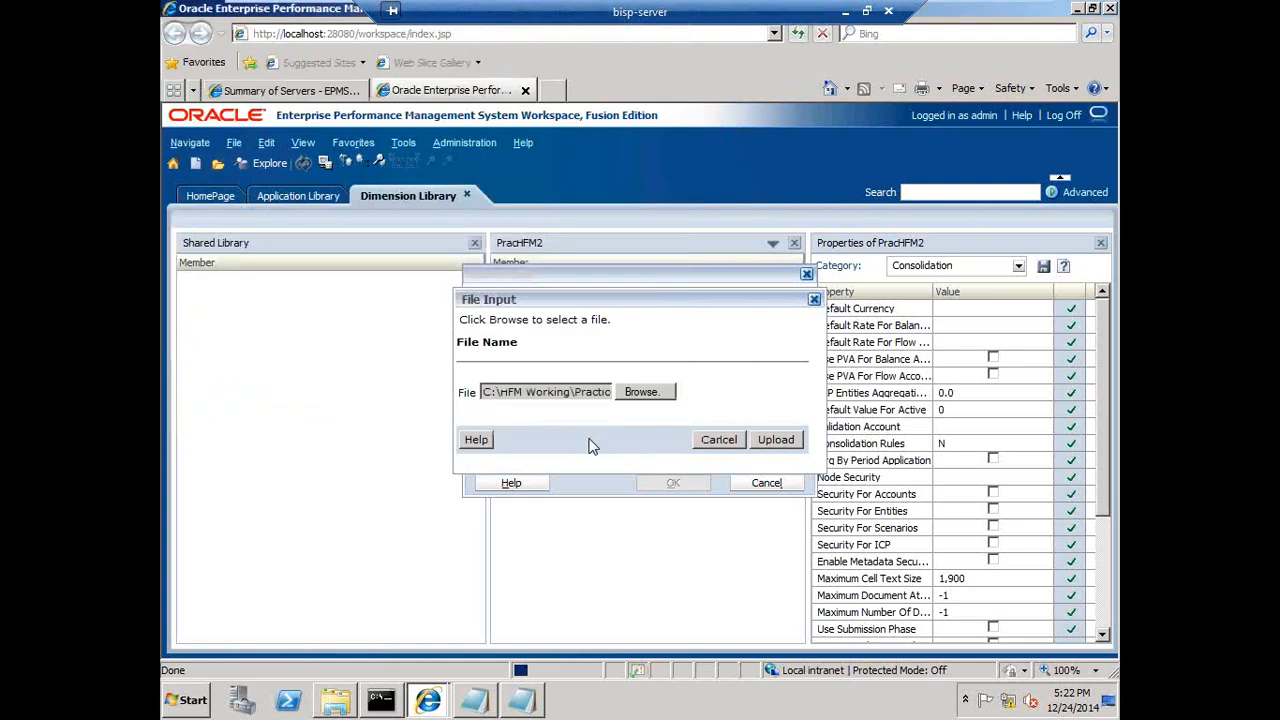
left_click(774, 442)
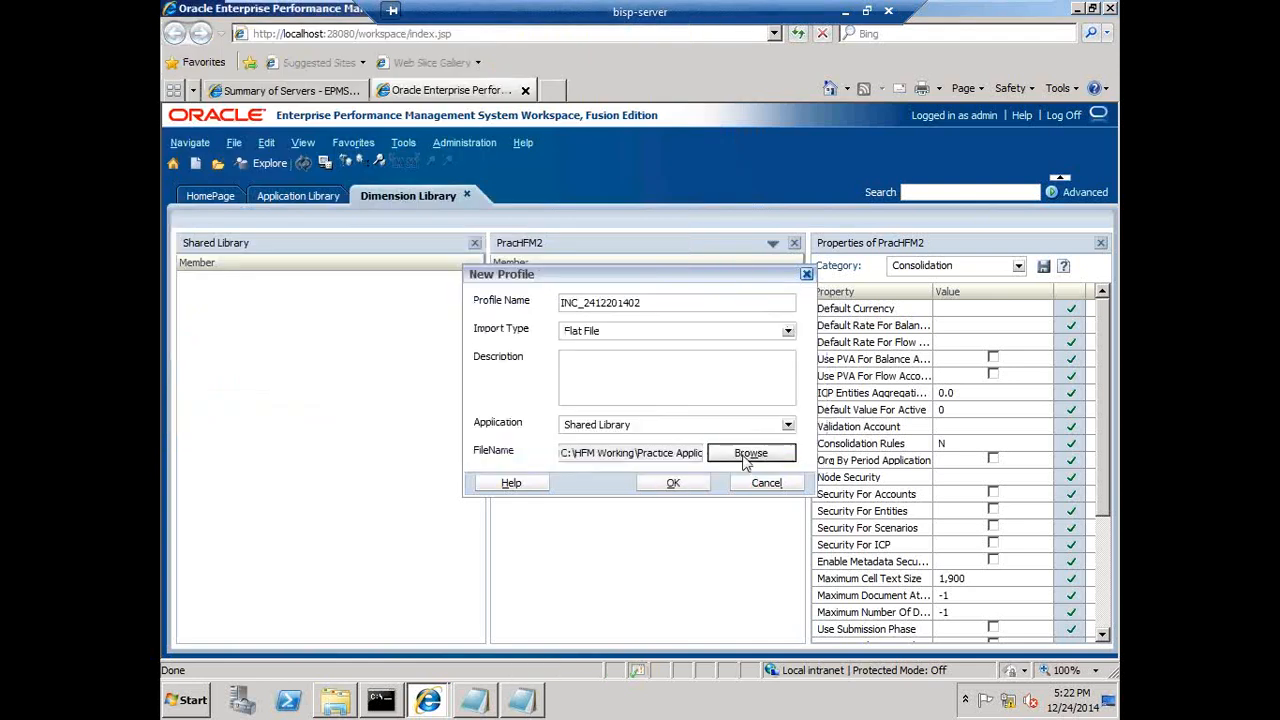
left_click(698, 484)
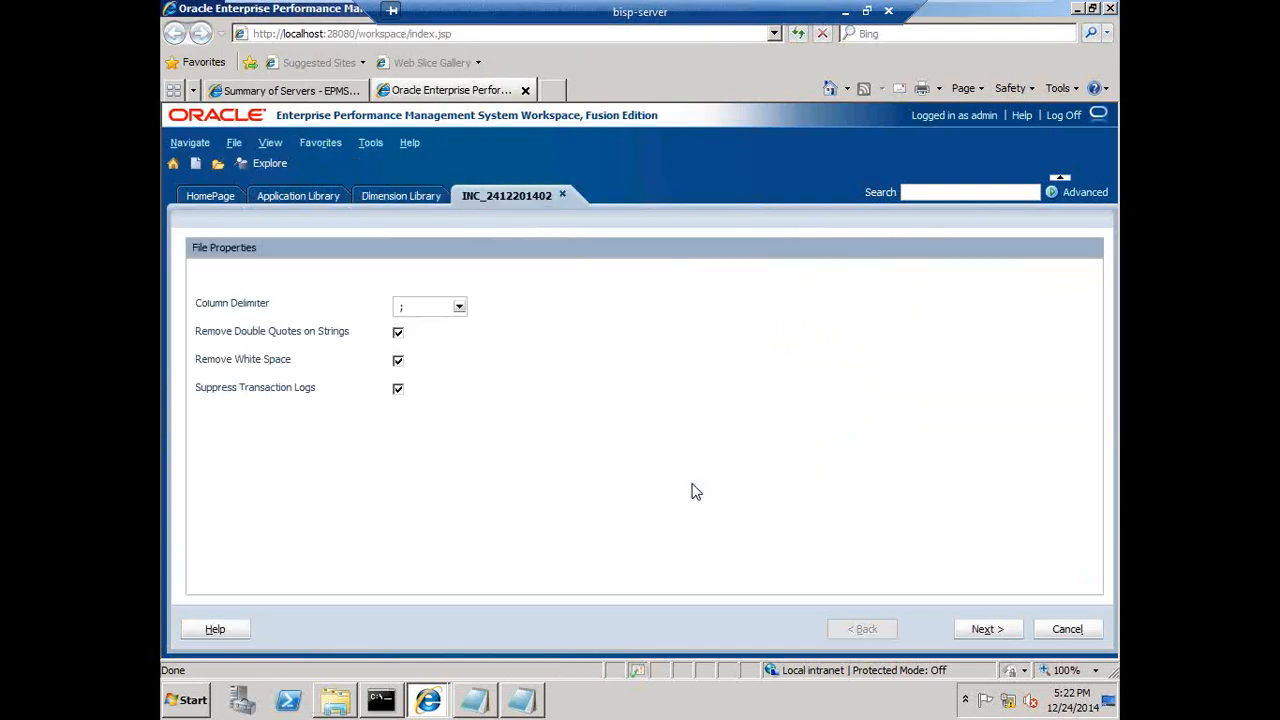
- Check the Simple file's separator, set the column delimiter to the pipe character, and continue to dimension mapping
left_click(521, 700)
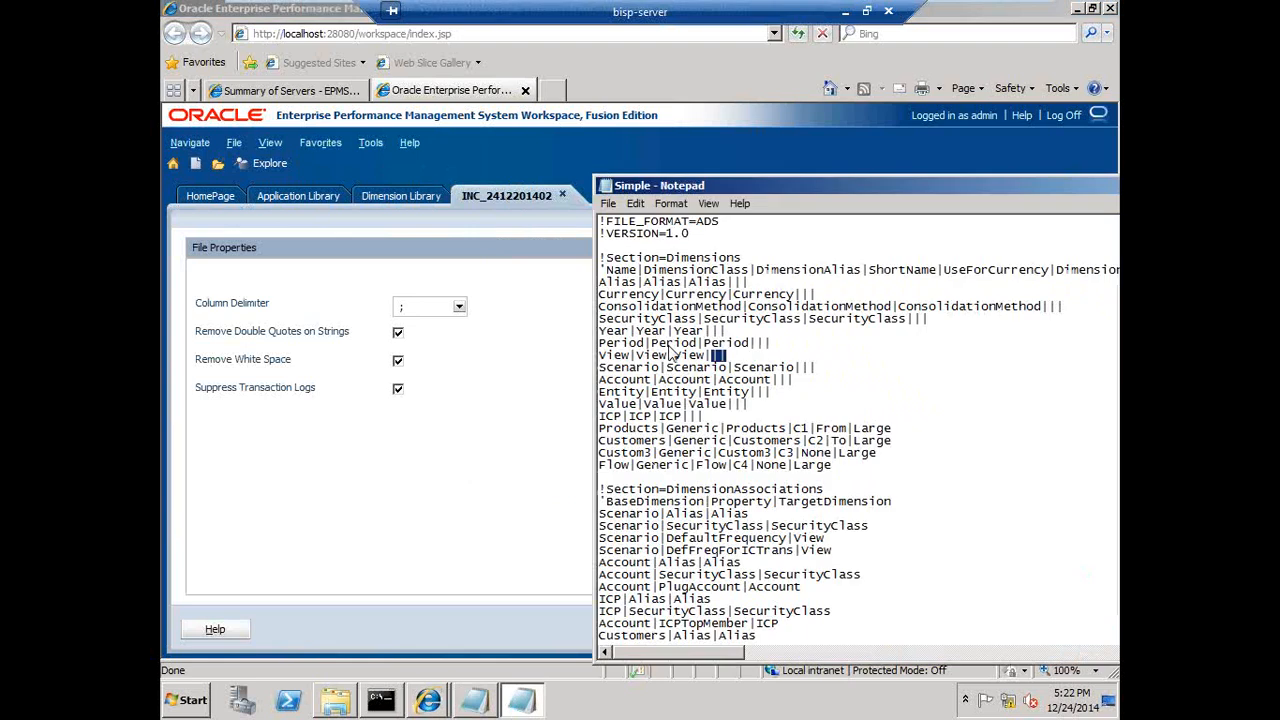
left_click_drag(781, 343, 751, 344)
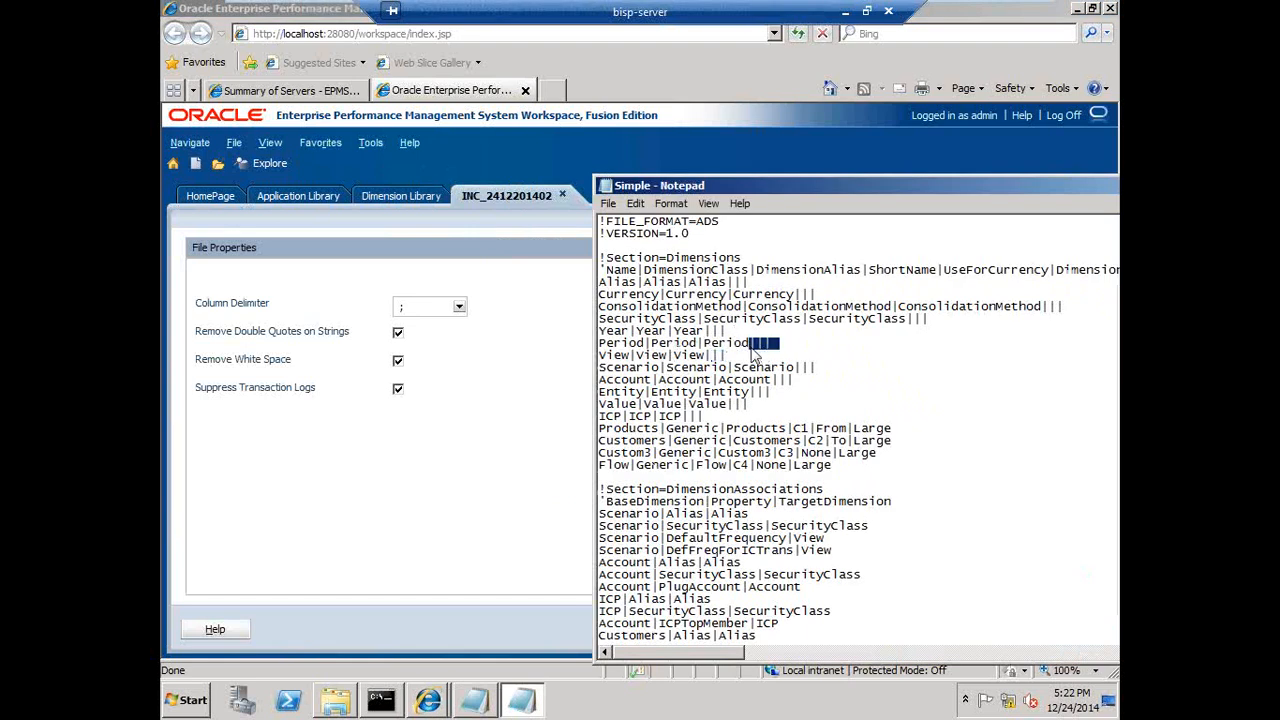
left_click(459, 308)
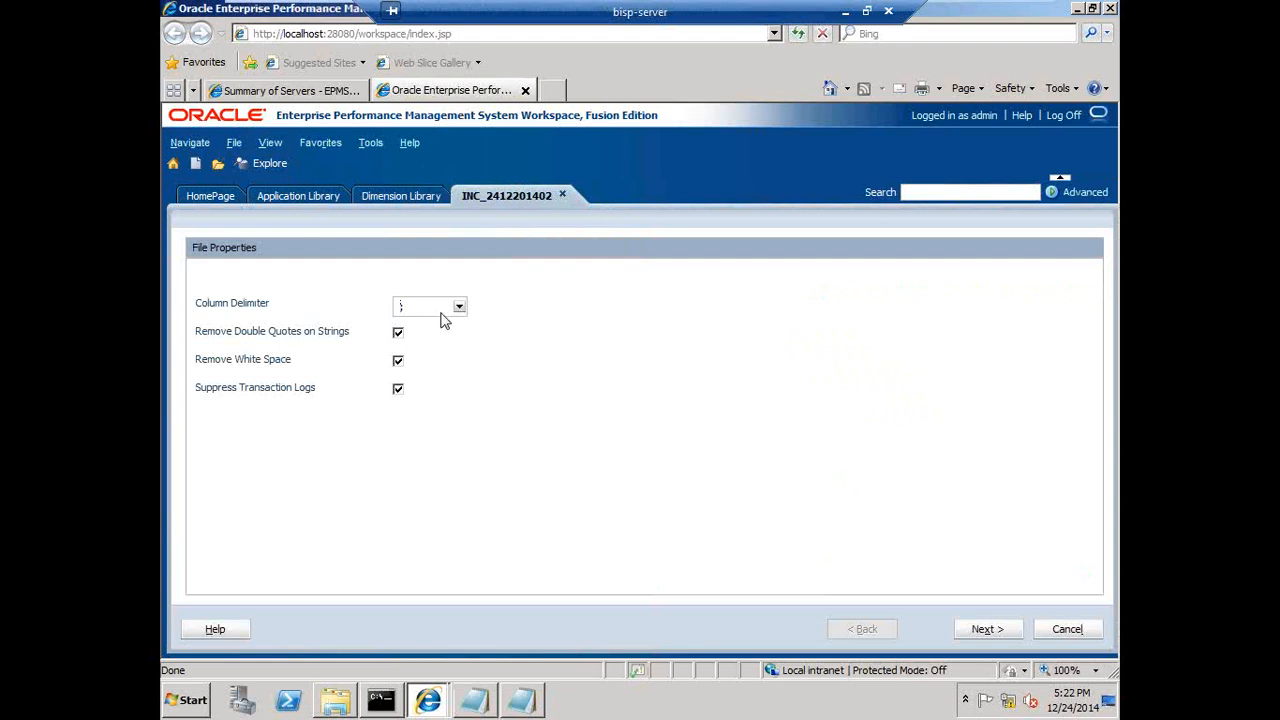
left_click(458, 310)
left_click(409, 364)
left_click(983, 640)
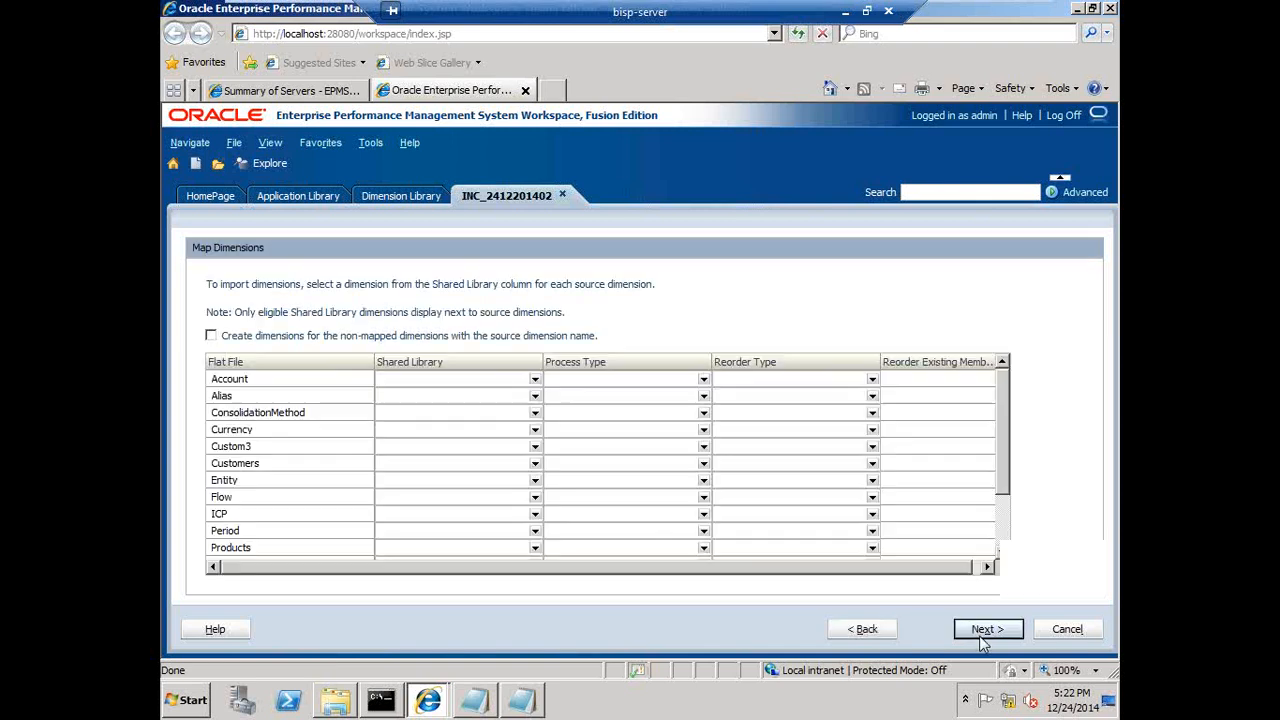
- Enable creating dimensions for non-mapped source dimensions so each flat file dimension maps to its own name
key("alt+Tab")
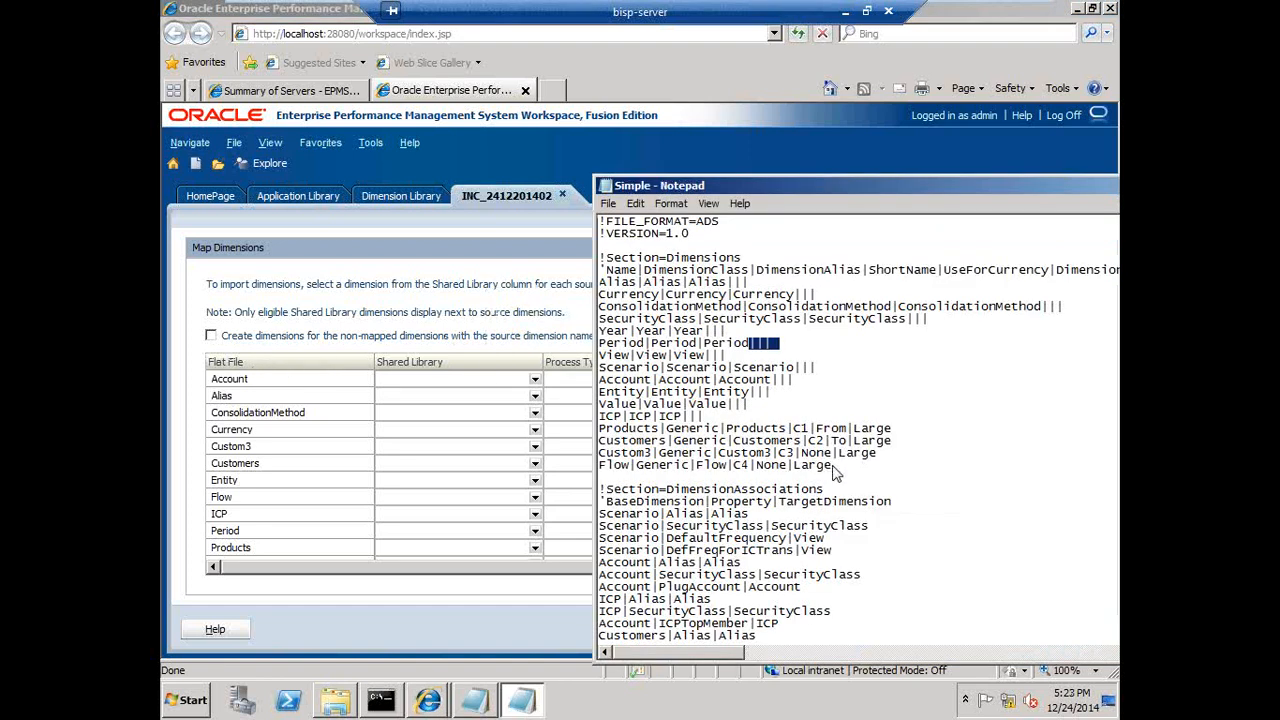
left_click_drag(838, 466, 568, 279)
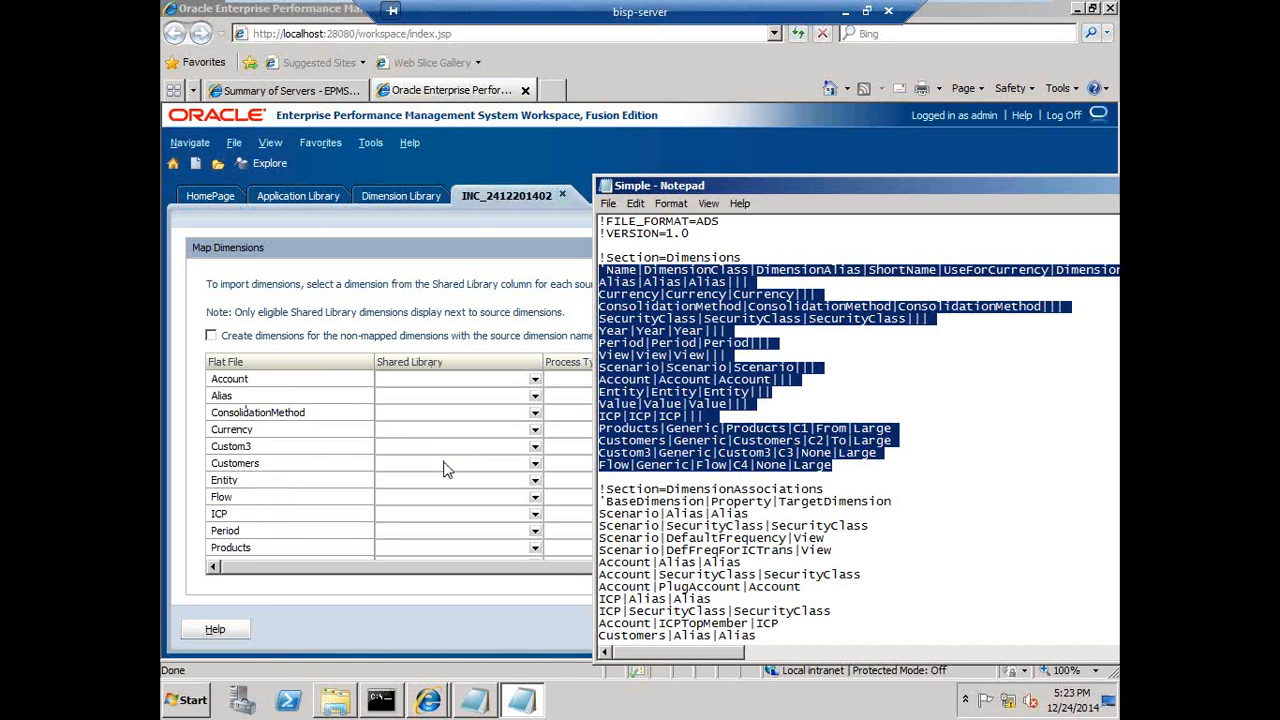
left_click(530, 385)
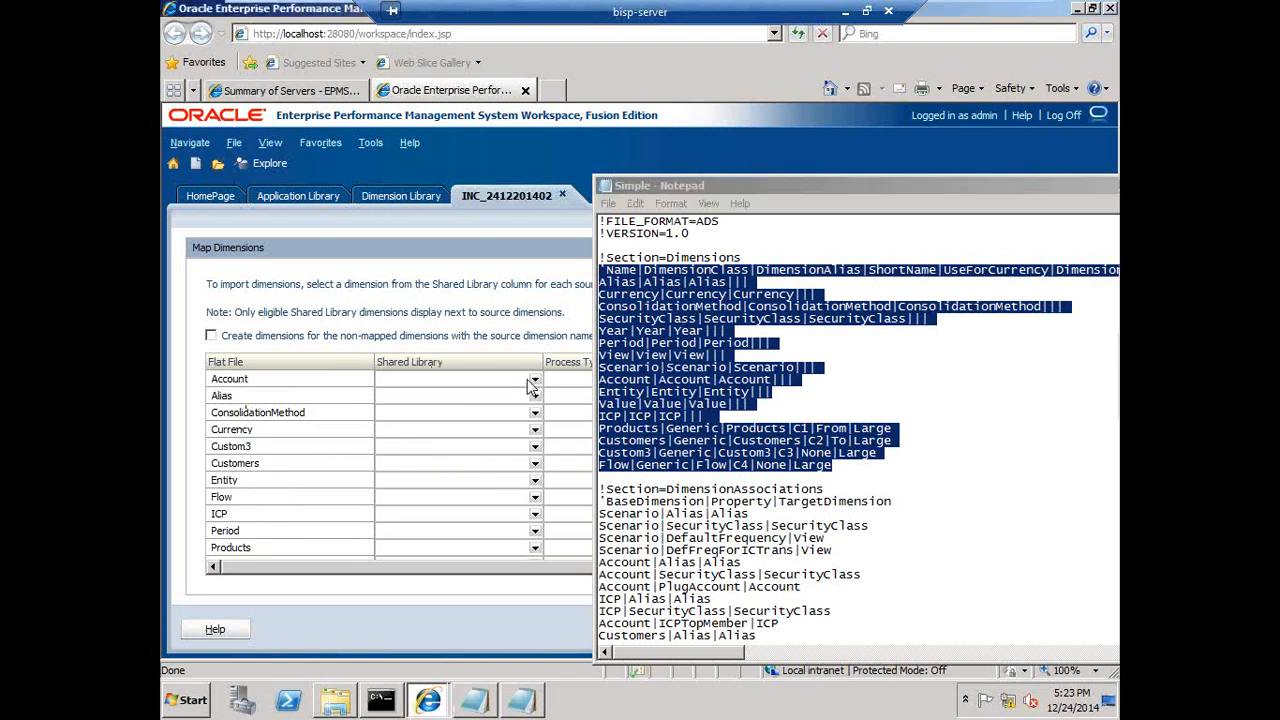
left_click(533, 384)
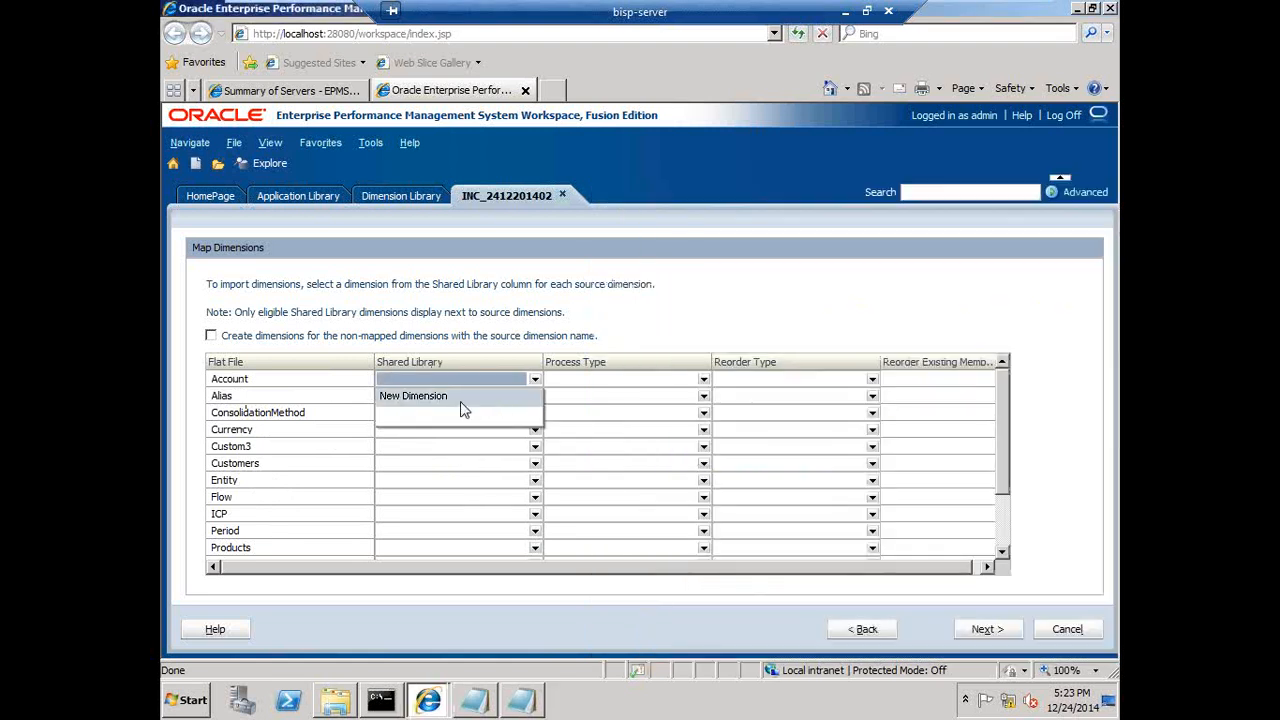
left_click(500, 344)
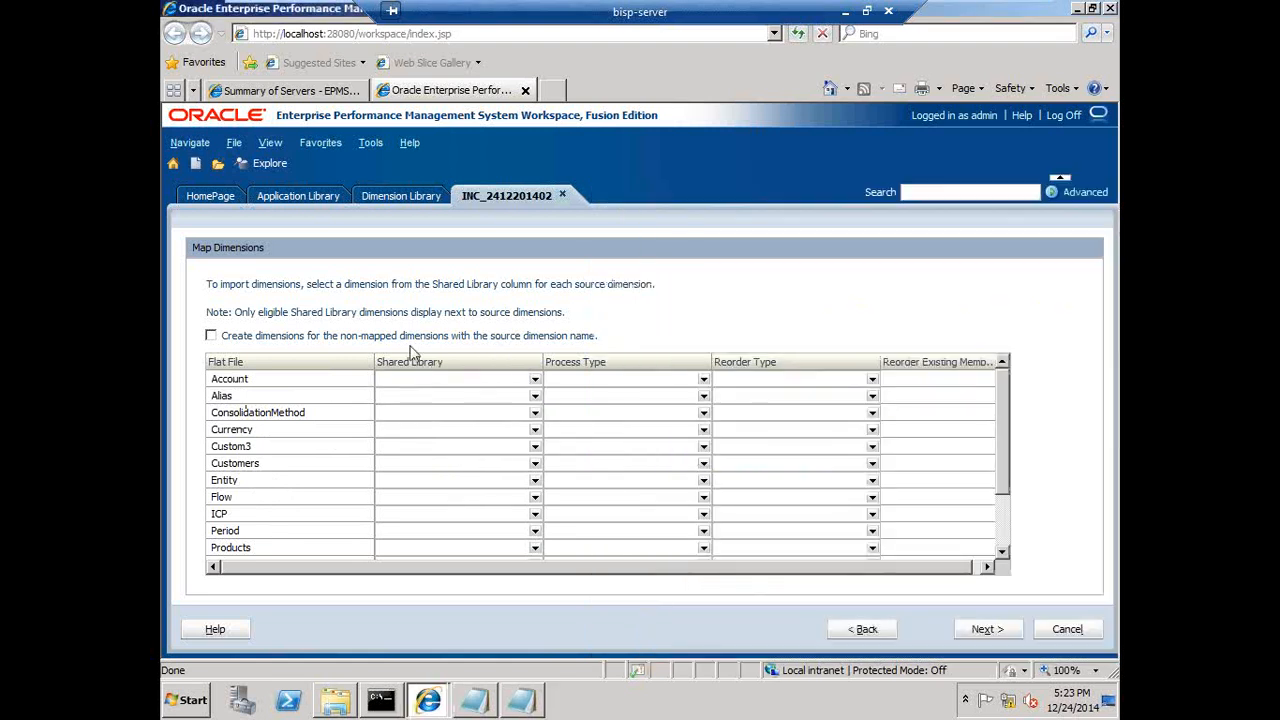
left_click(212, 338)
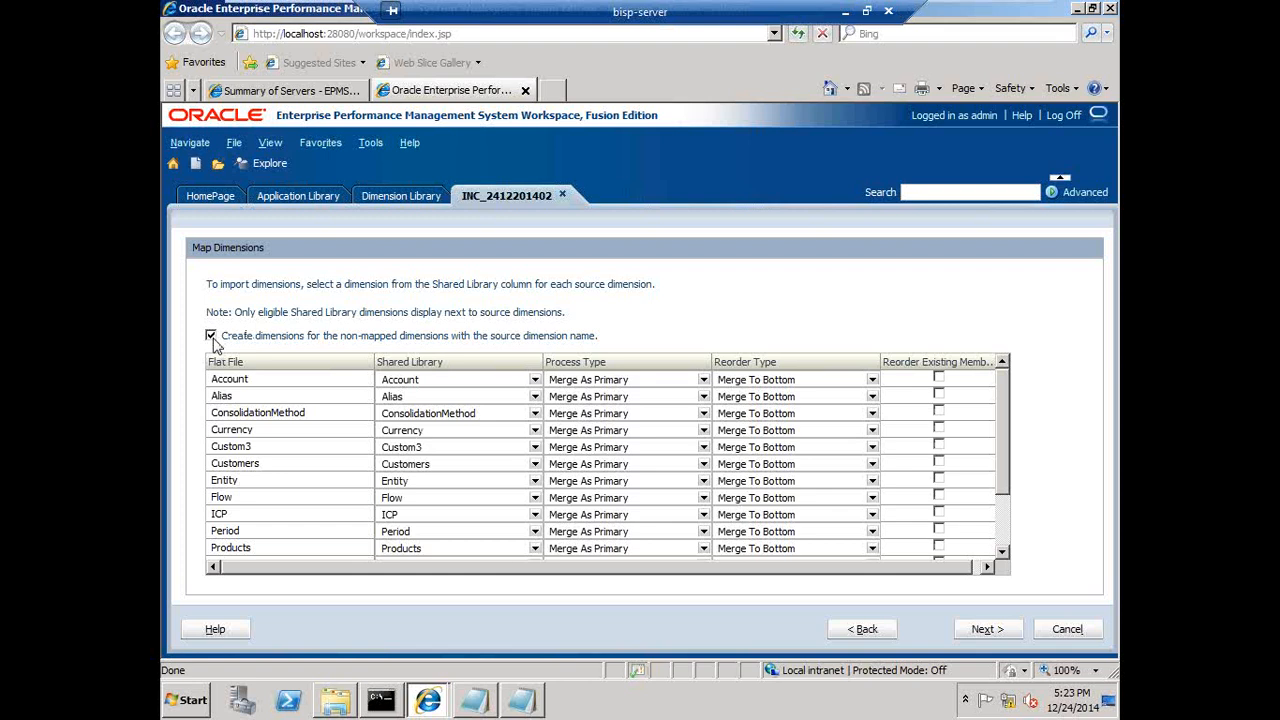
- Review the dimension list in the file and the Process Type options for the Account dimension
key("alt+Tab")
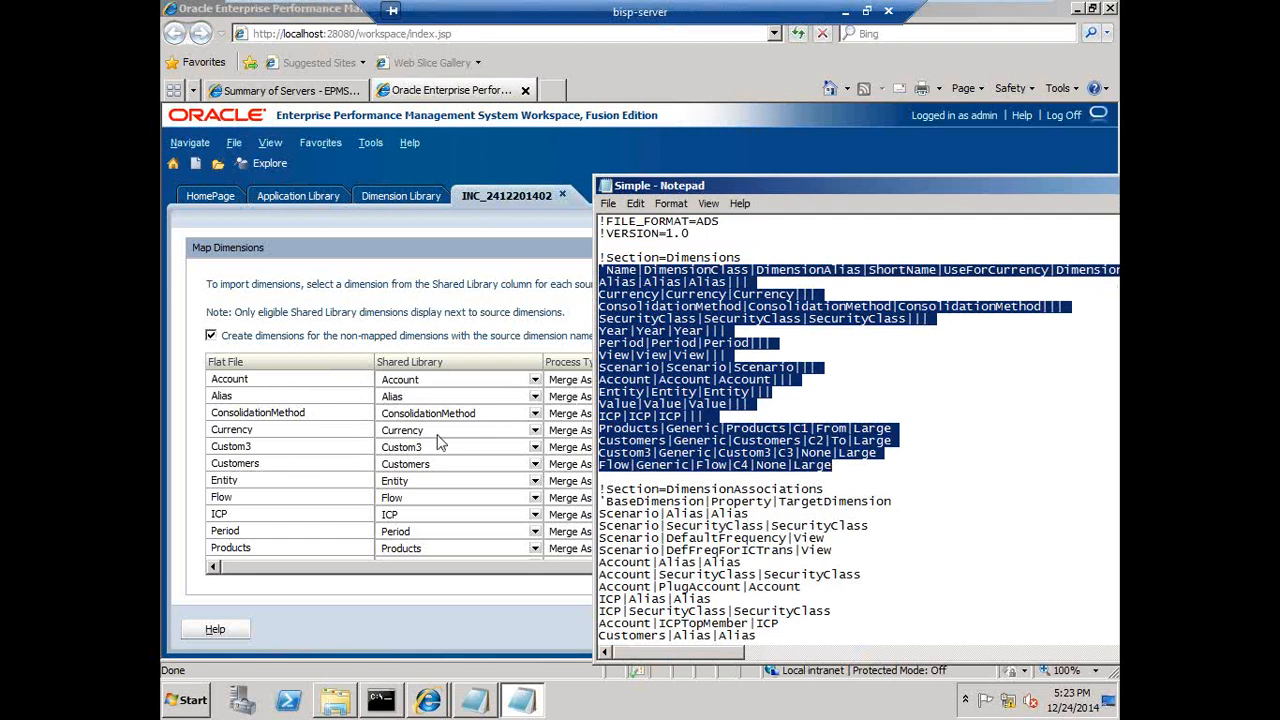
left_click(488, 322)
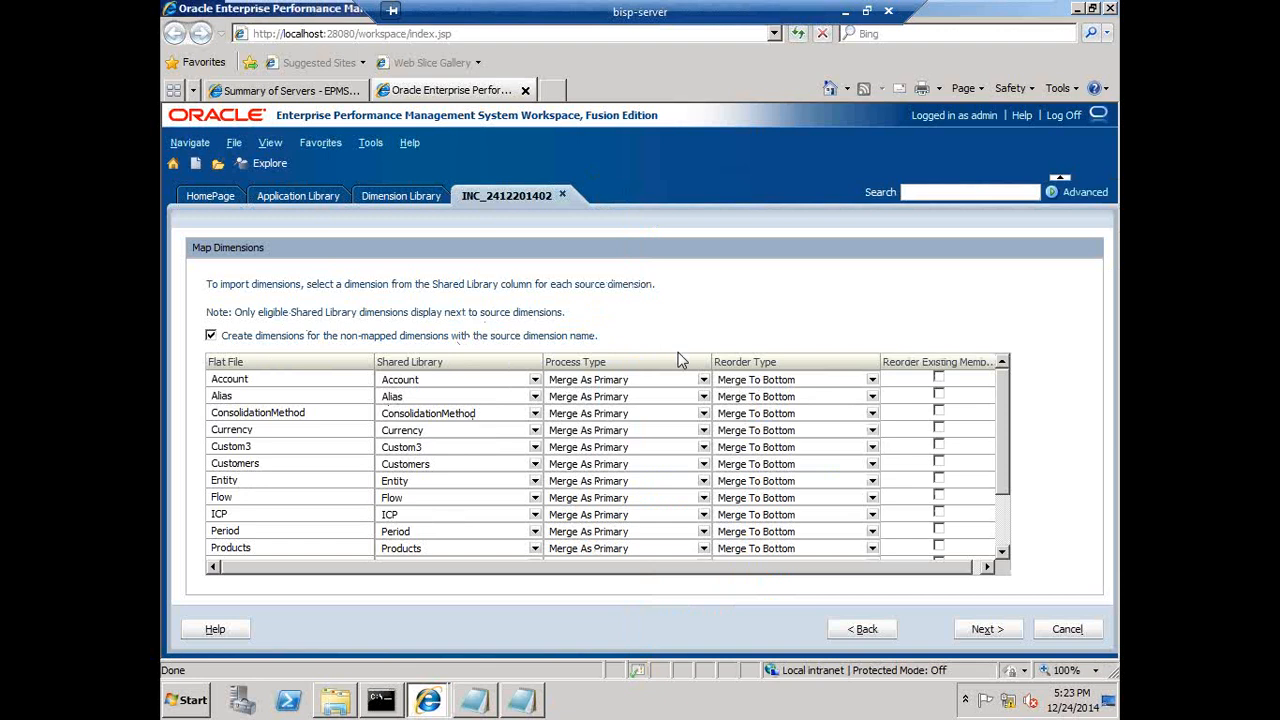
left_click(703, 381)
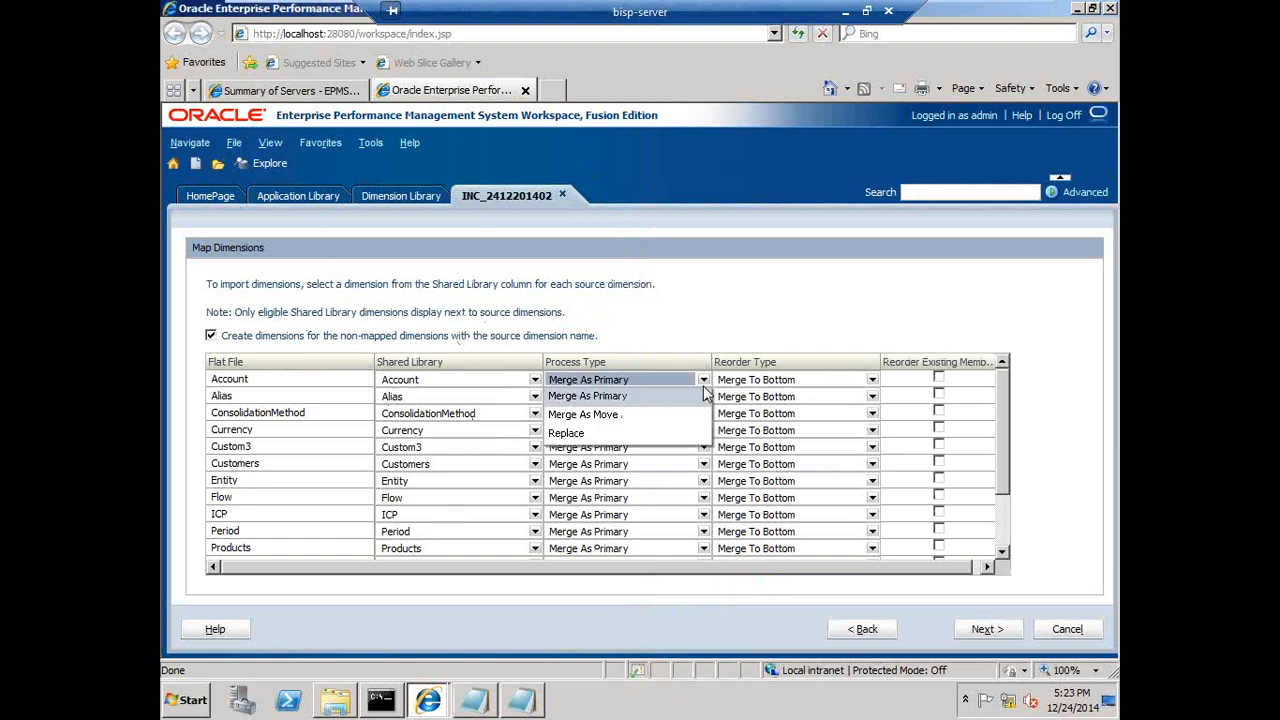
left_click(703, 385)
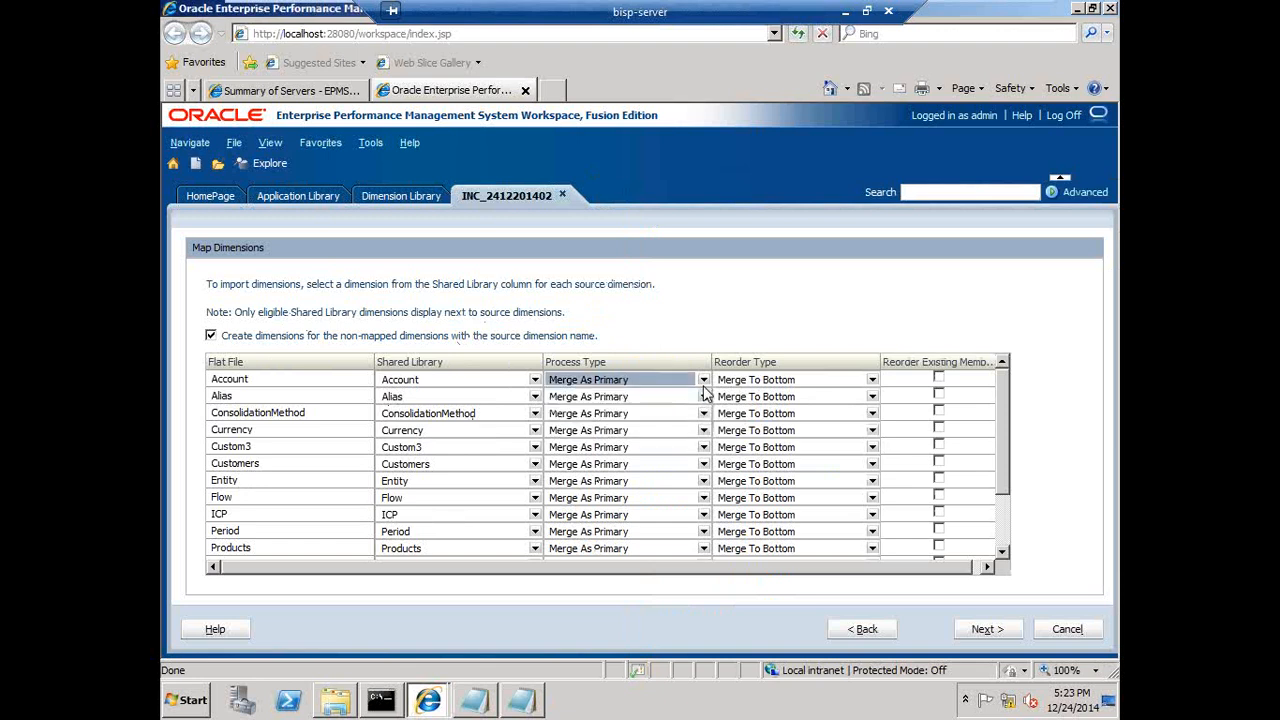
- Present the Mapping Dimensions slide and underline the Merge as Primary description with the ballpoint pen
left_click(845, 12)
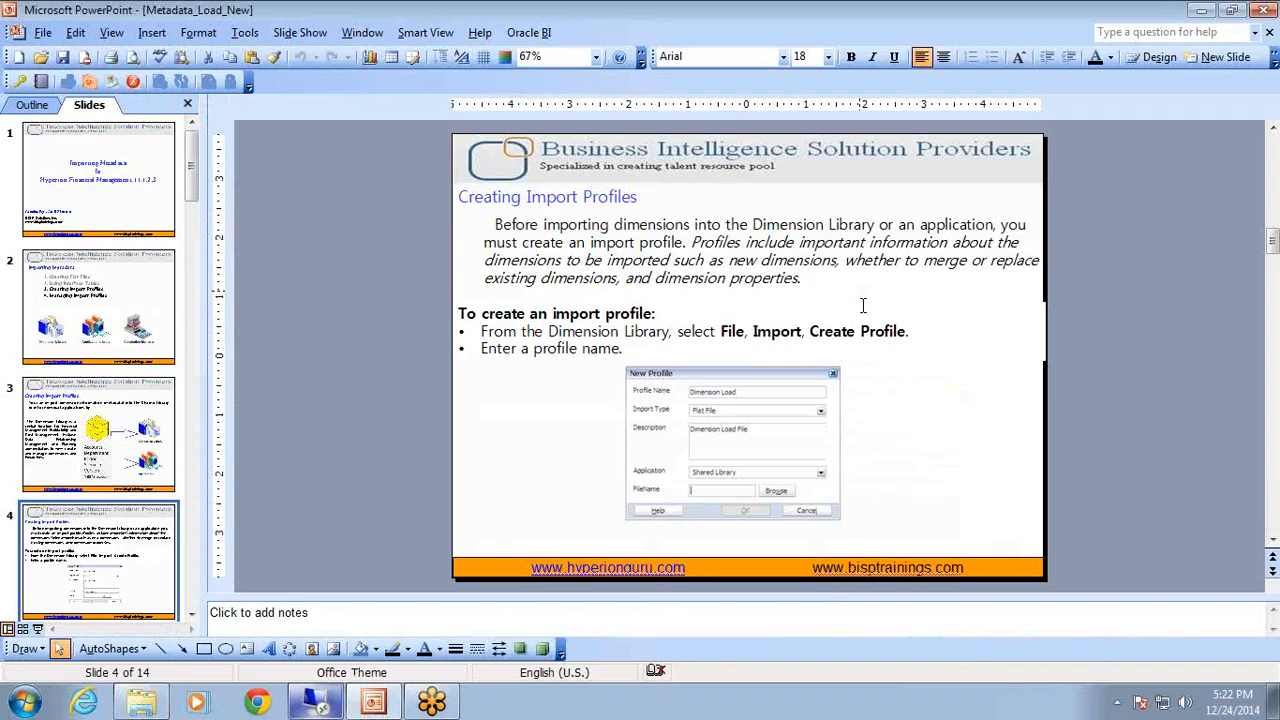
scroll(1108, 398, "down", 2)
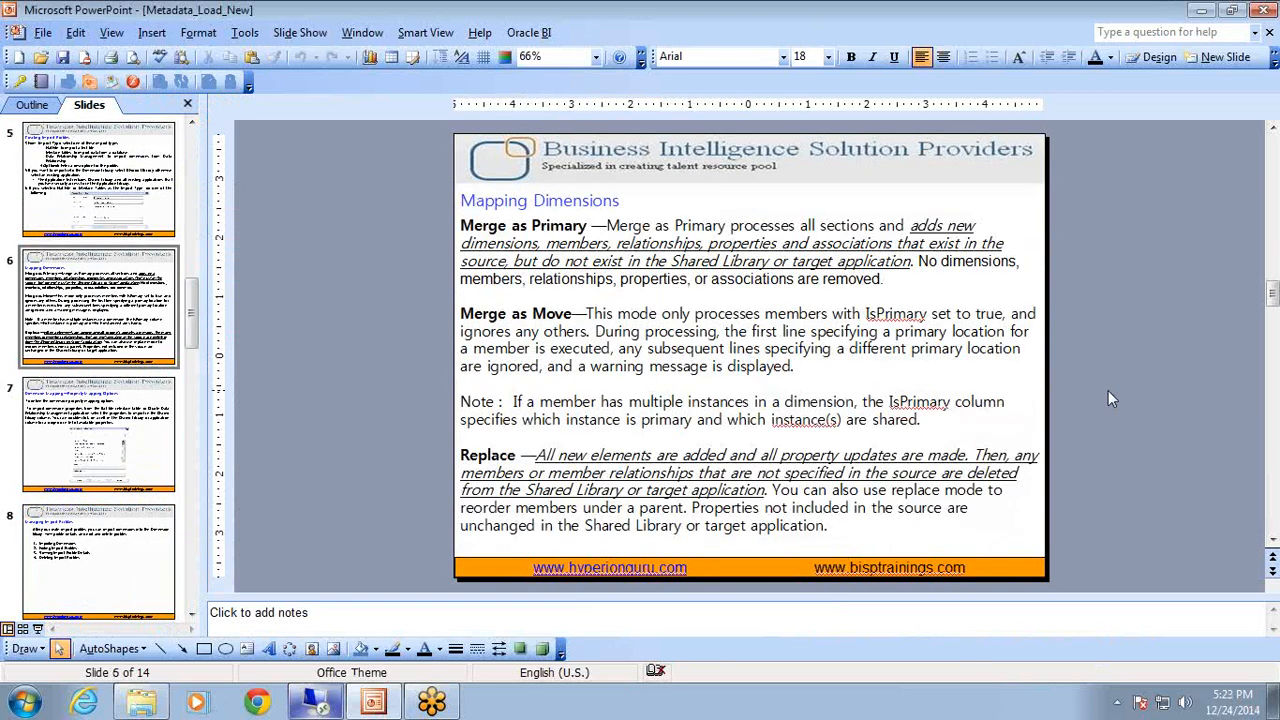
key("shift+F5")
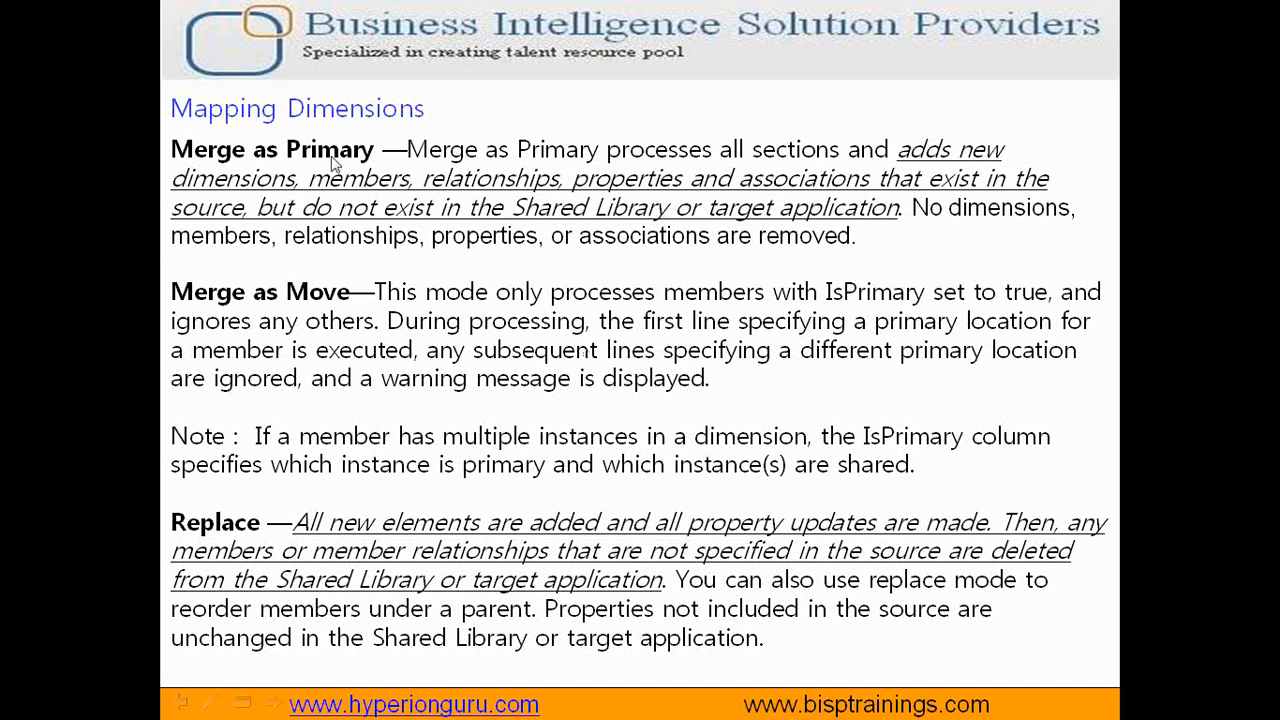
left_click(211, 706)
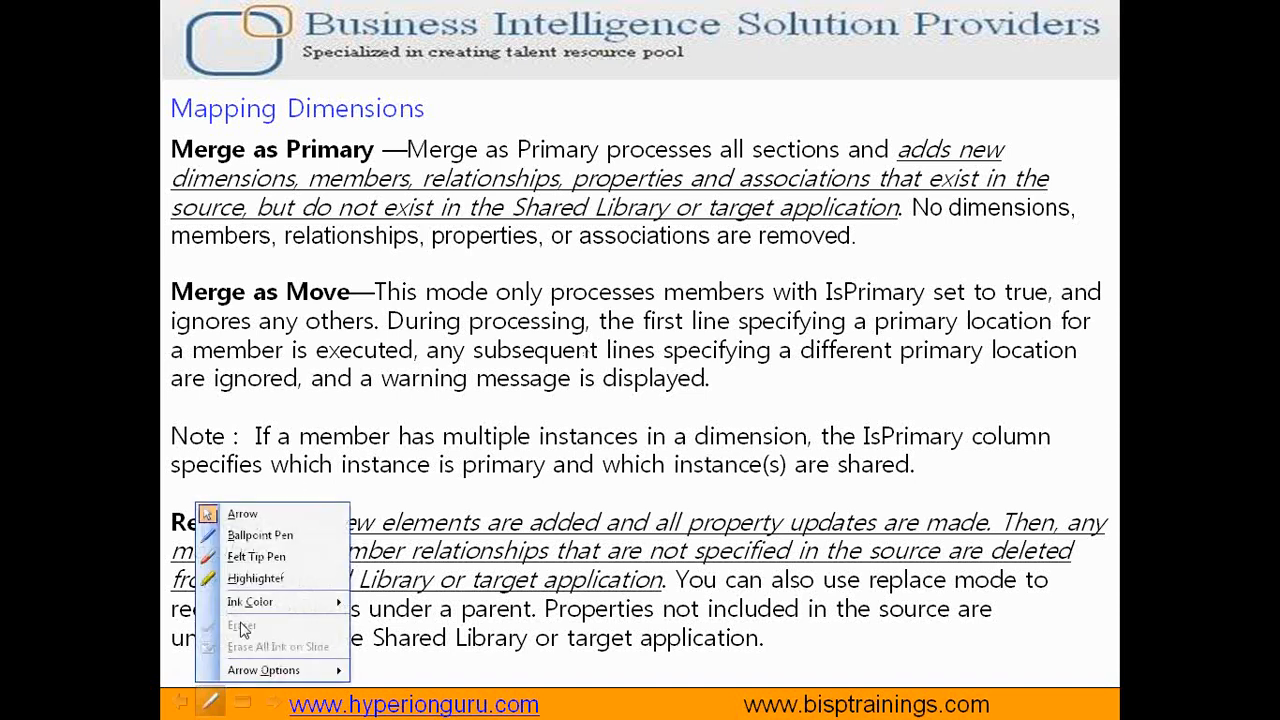
left_click(268, 537)
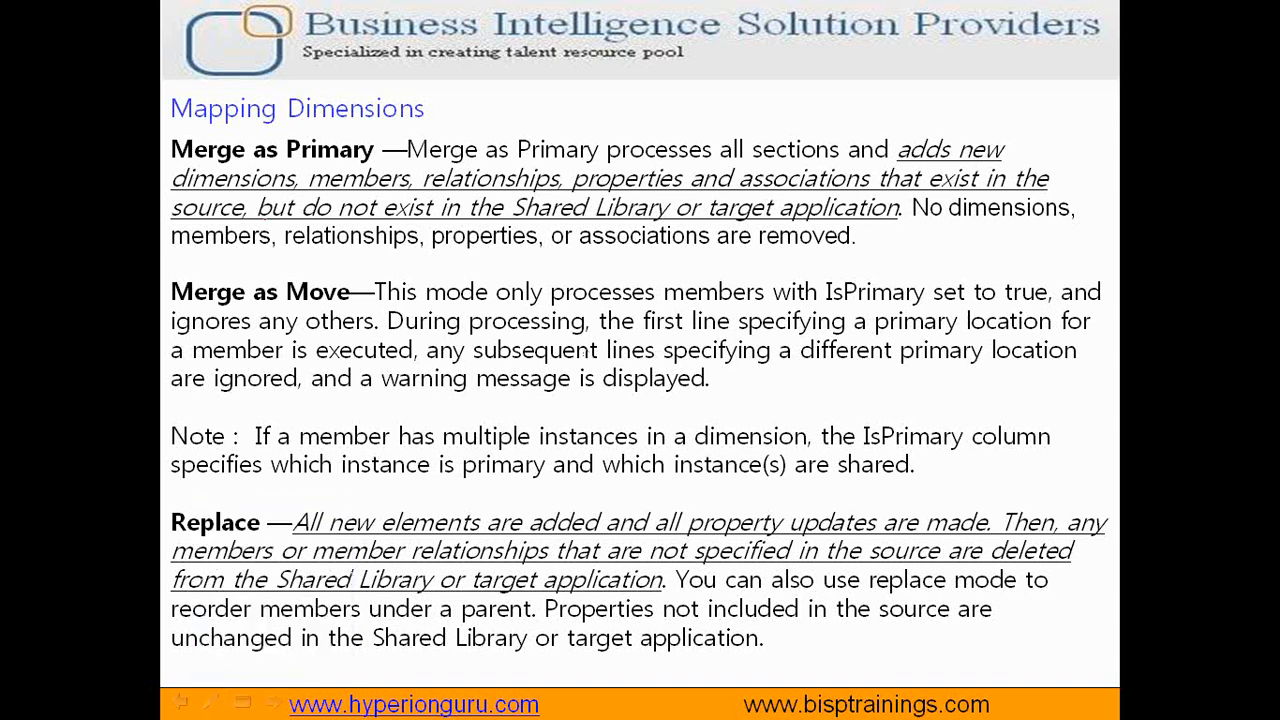
mouse_move(192, 186)
left_mouse_down()
mouse_move(172, 193)
mouse_move(906, 188)
left_mouse_up()
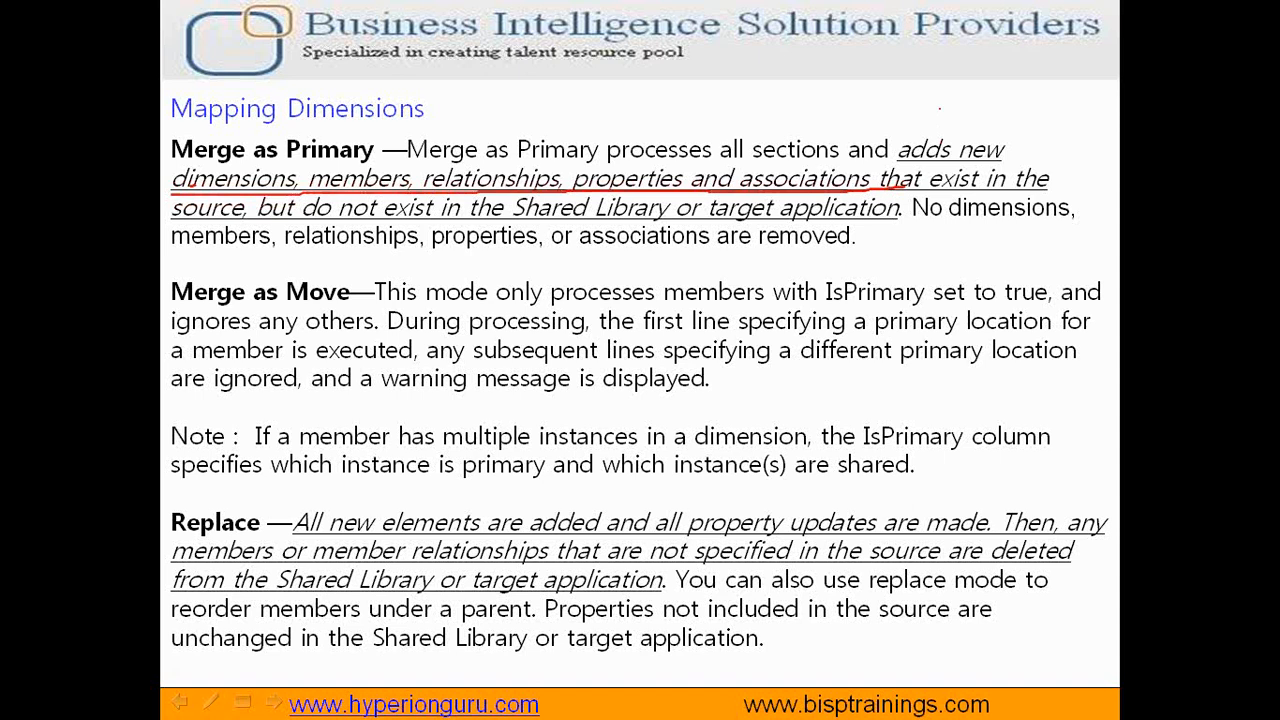
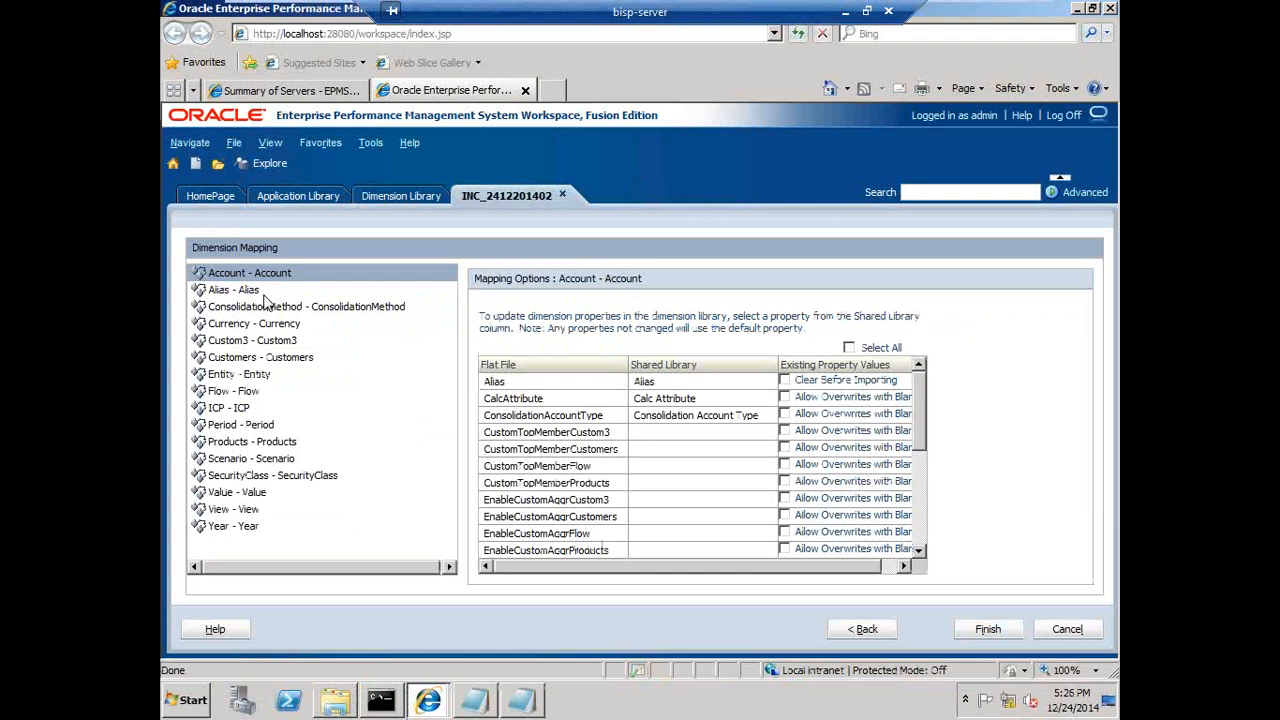
- Review the Simple flat file's dimension associations and hierarchy sections, including the Scenario hierarchy
left_click(521, 700)
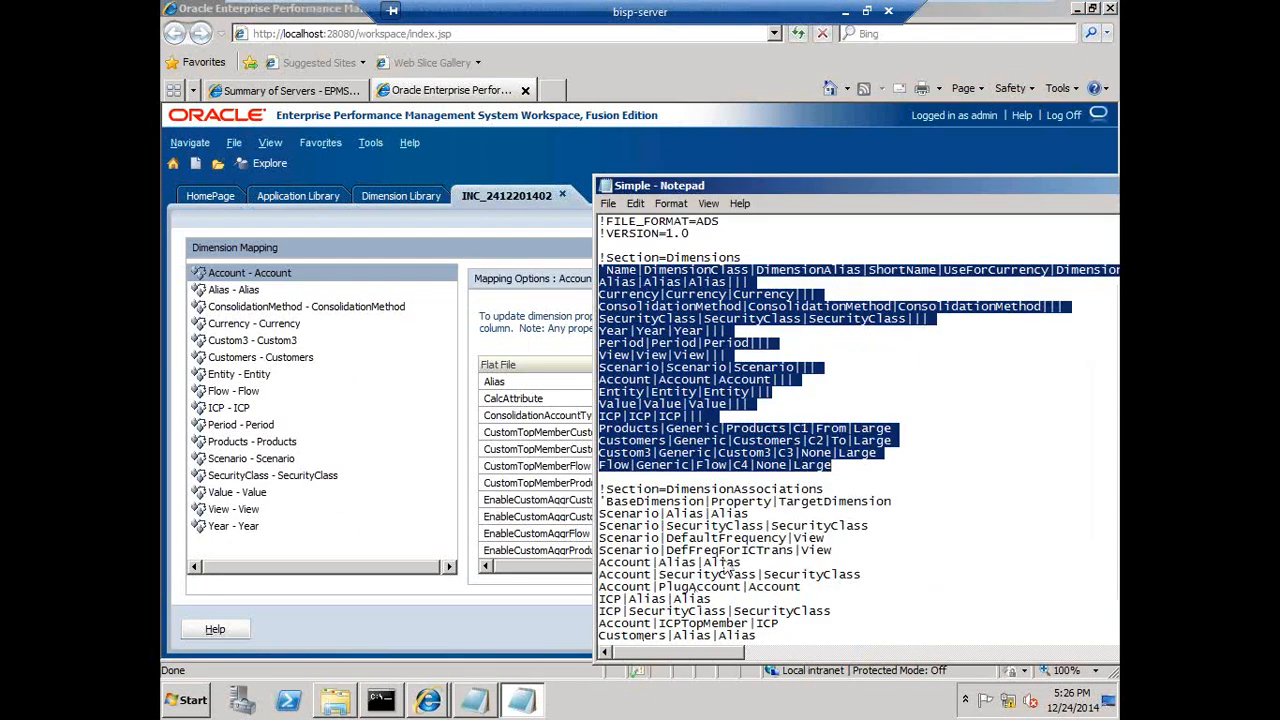
scroll(730, 565, "down", 11)
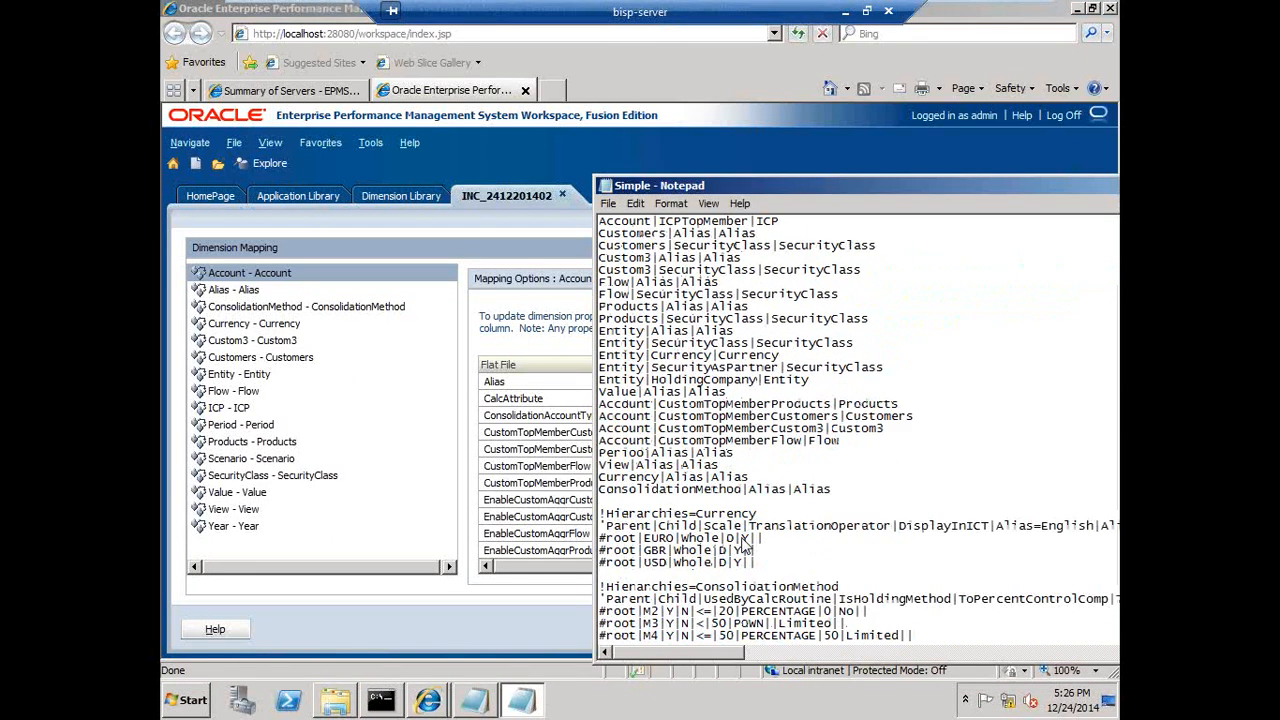
scroll(745, 545, "down", 5)
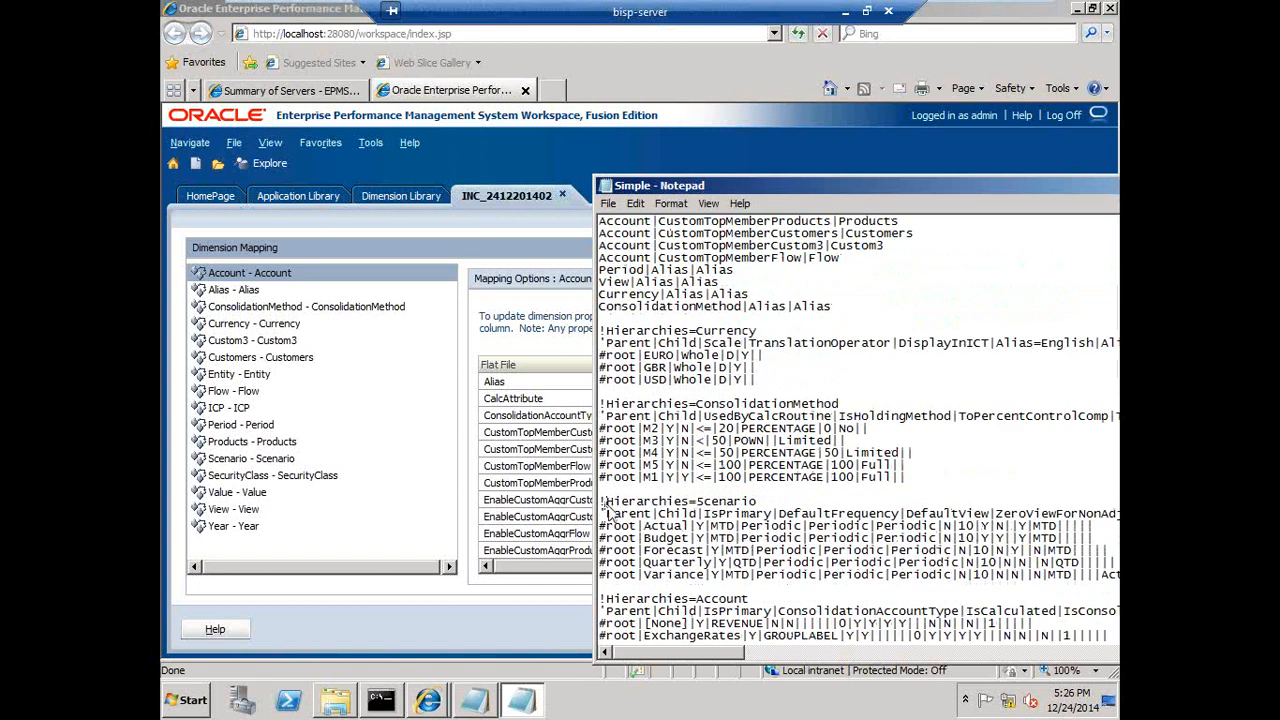
left_click_drag(605, 503, 642, 580)
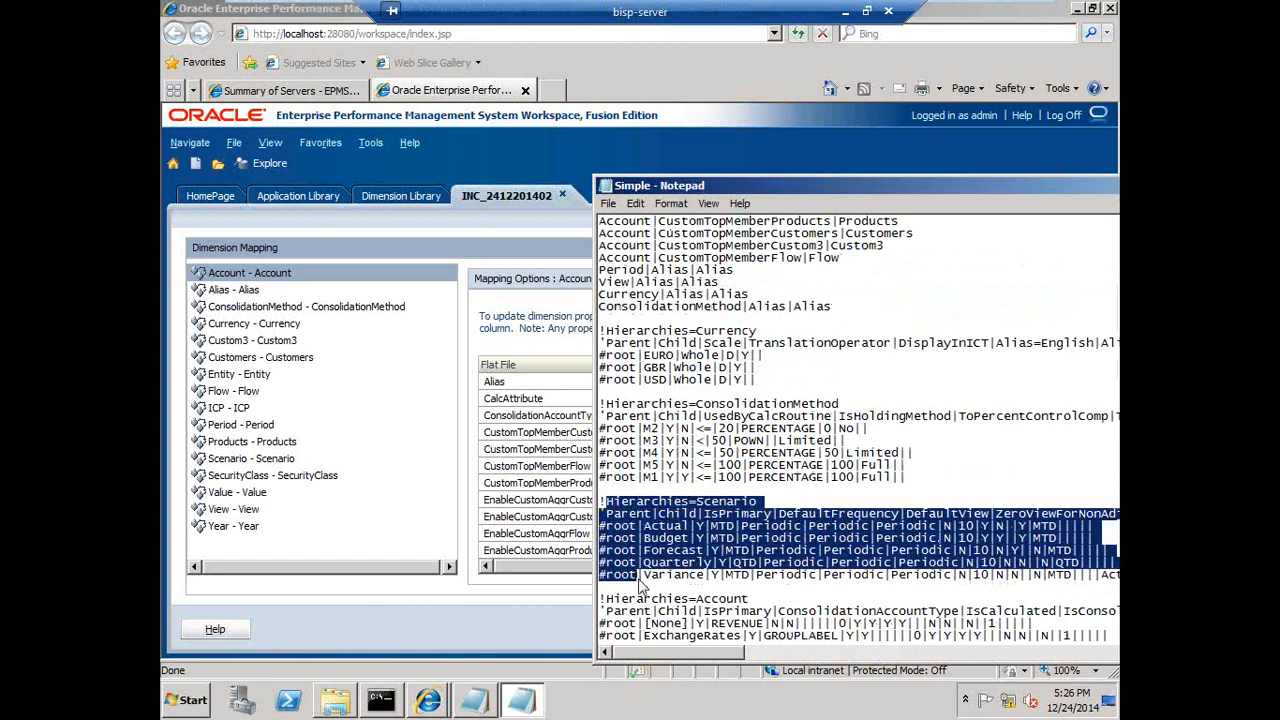
left_click_drag(703, 186, 845, 197)
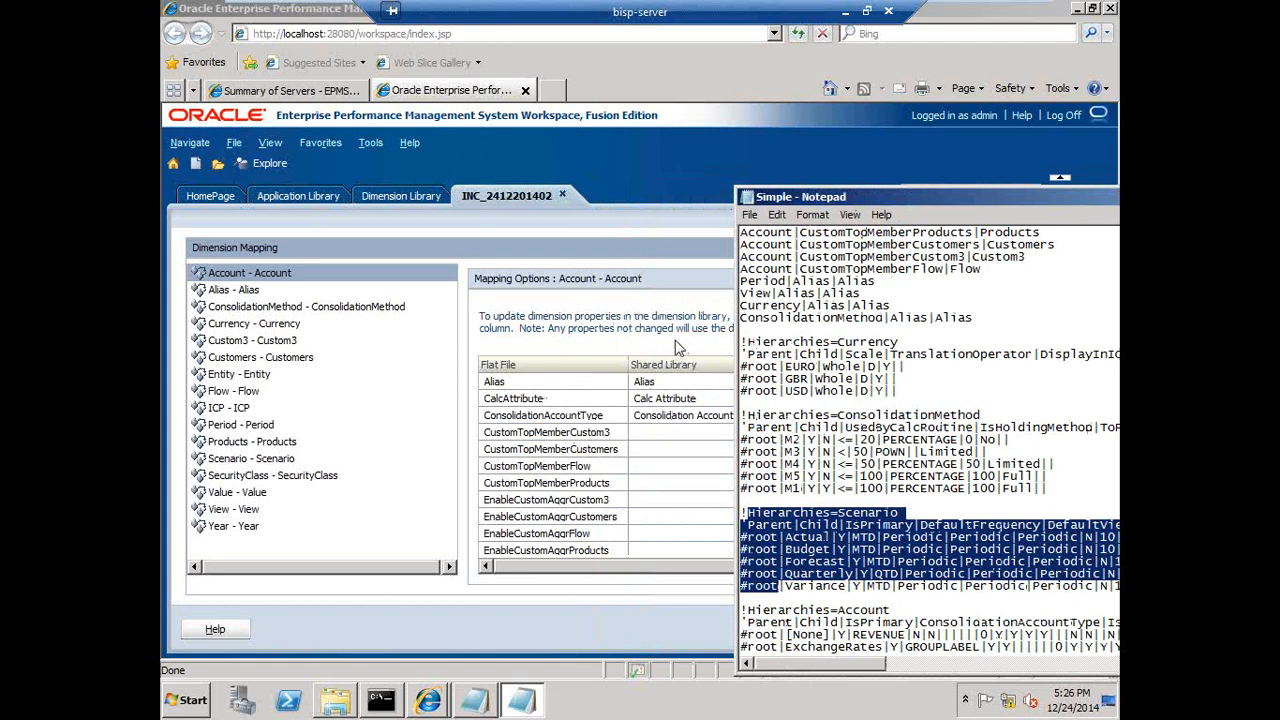
left_click(675, 347)
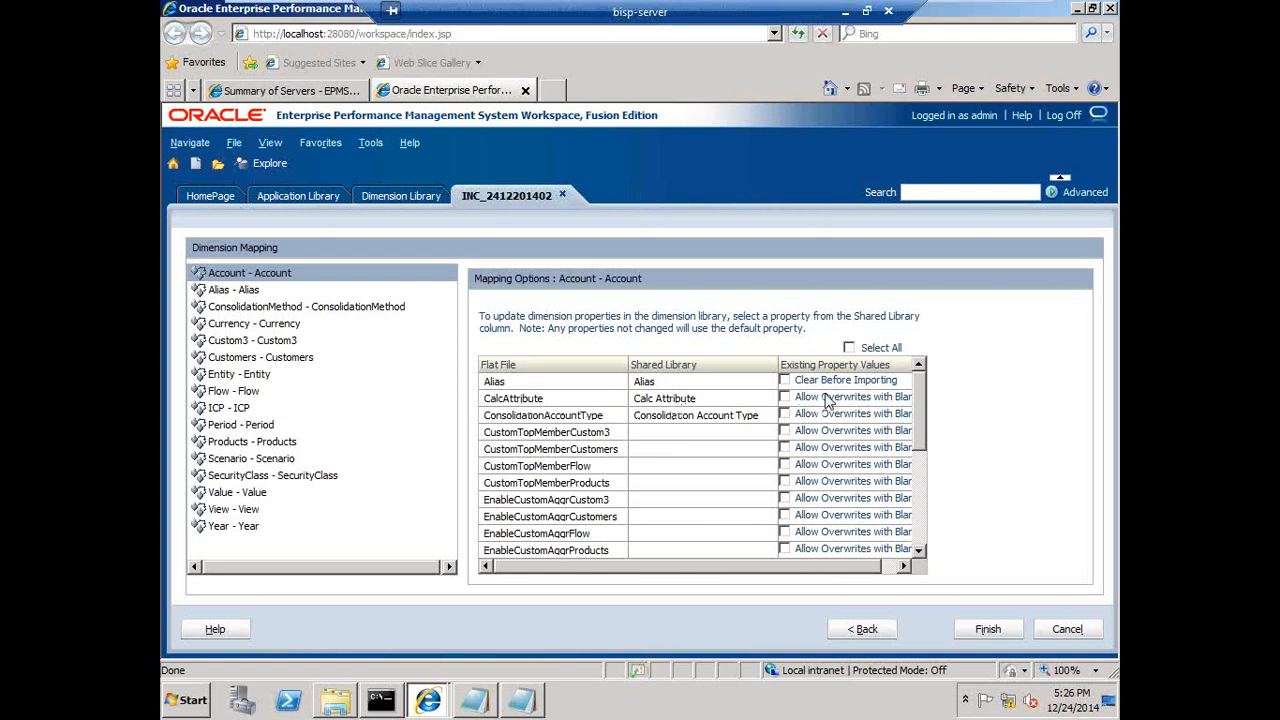
- Select all existing property value options, finish the import profile and execute it
left_click(849, 348)
left_click(988, 629)
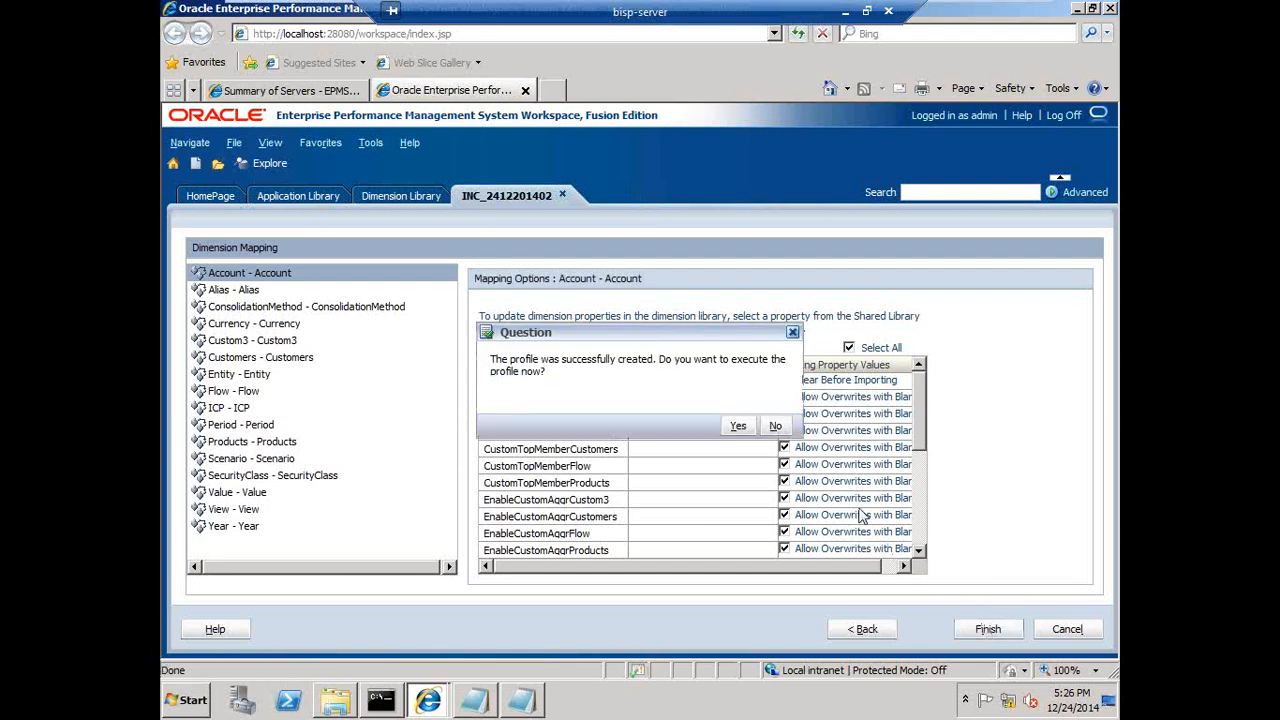
left_click(740, 428)
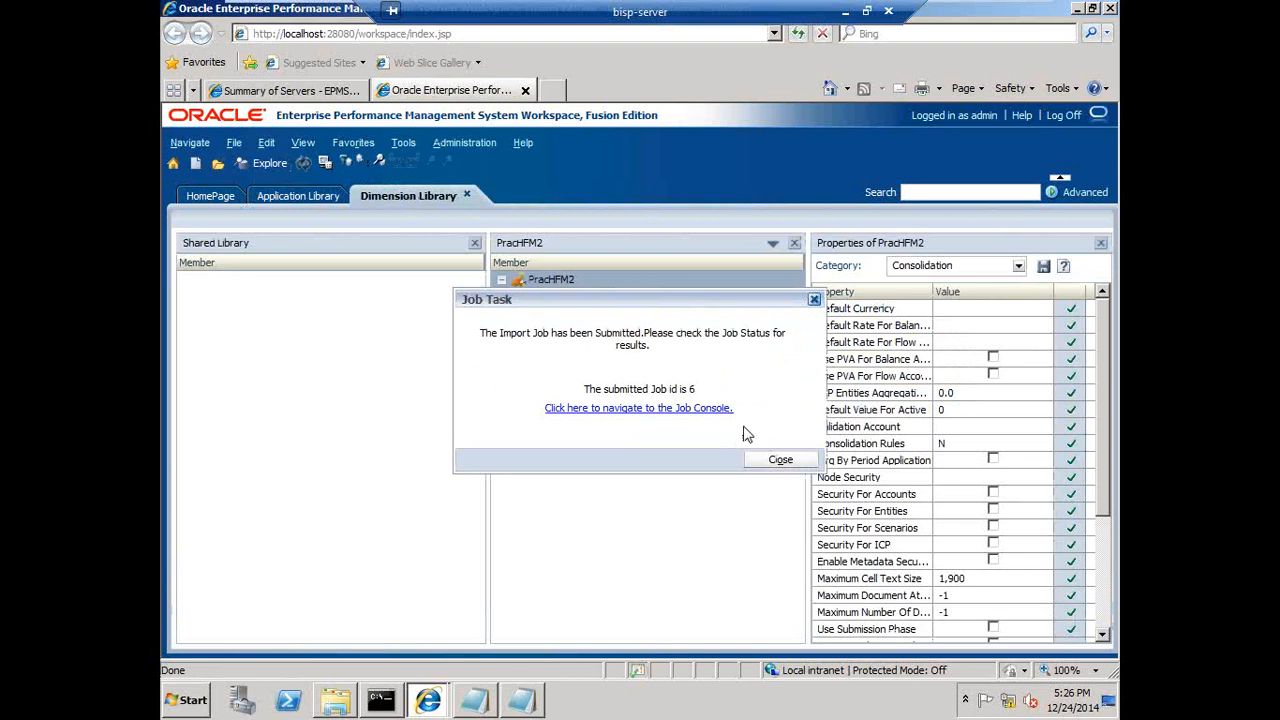
- Open the Job Console and check the import job's summary details
left_click(664, 410)
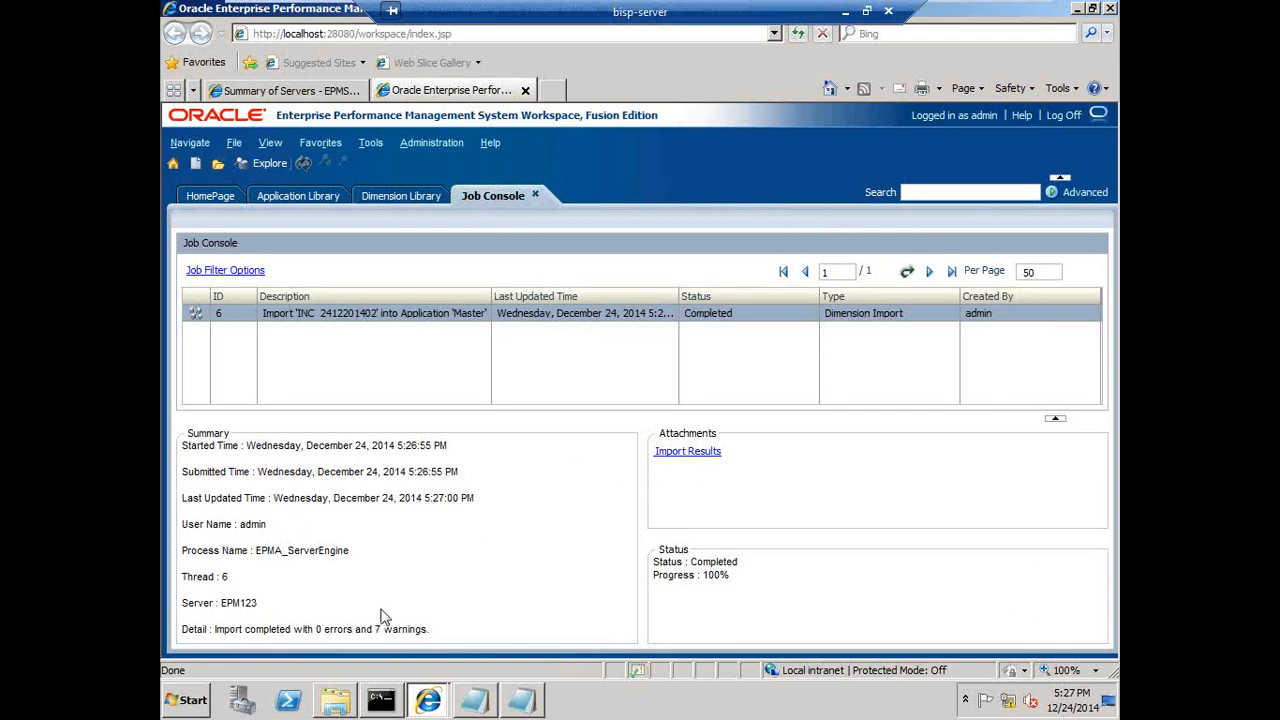
double_click(318, 630)
left_click_drag(326, 631, 406, 630)
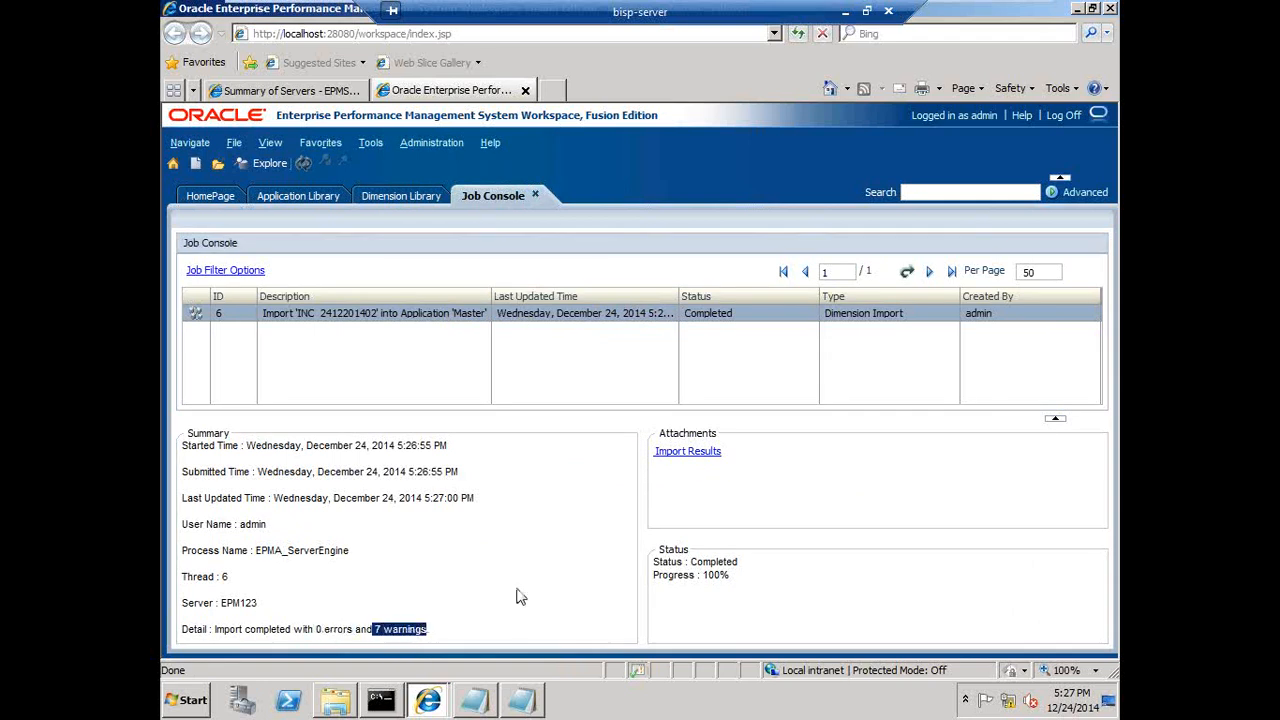
- Open the import results and read the warning details for the Currency dimension
left_click(705, 456)
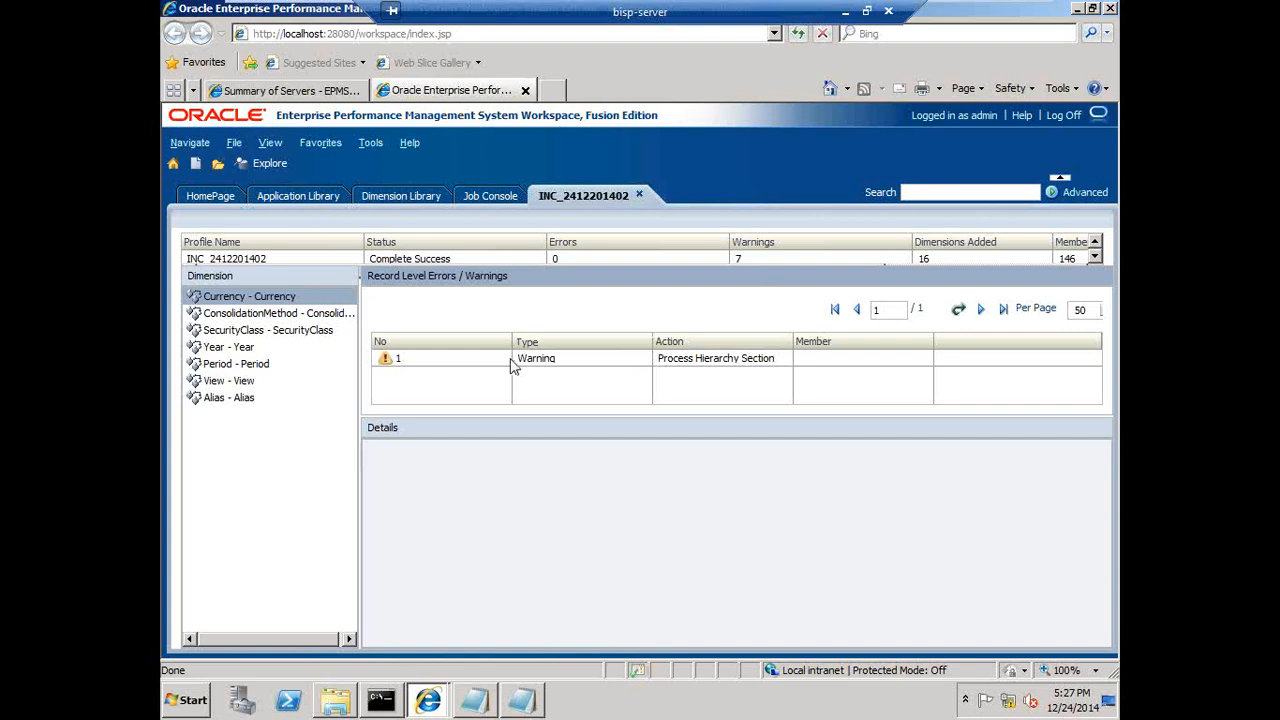
left_click(479, 364)
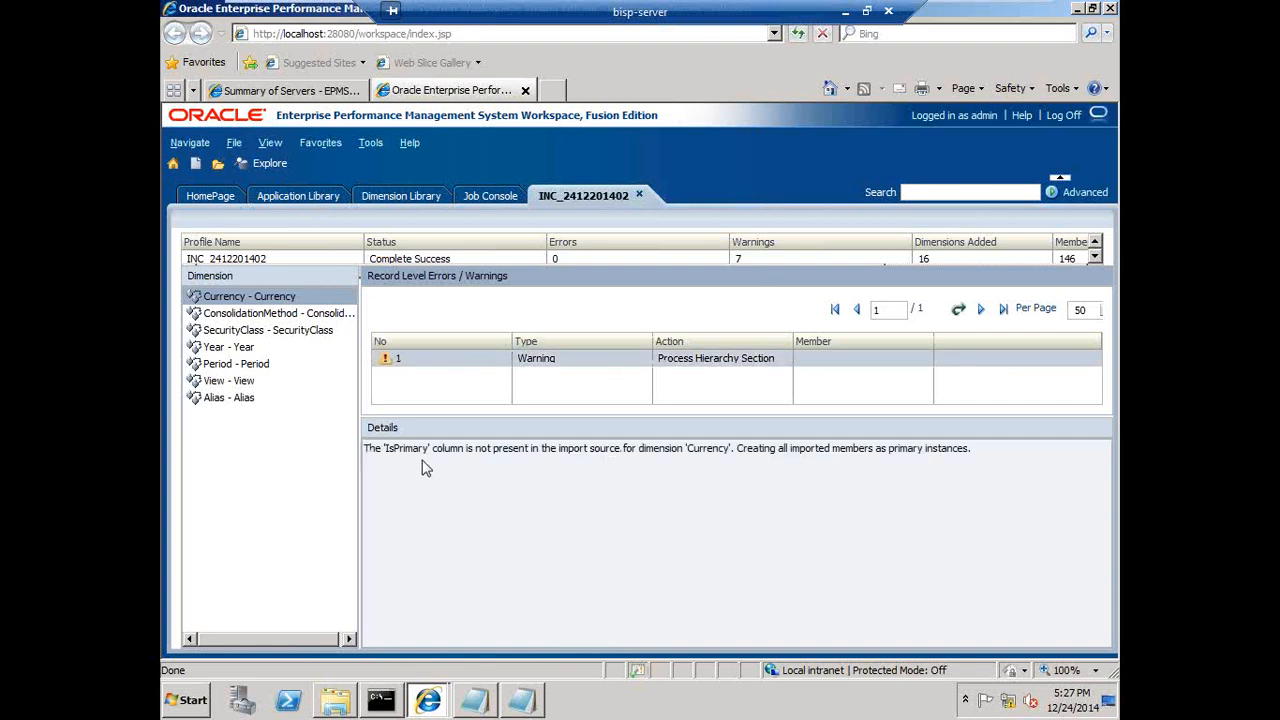
left_click(501, 452)
left_click_drag(502, 453, 970, 460)
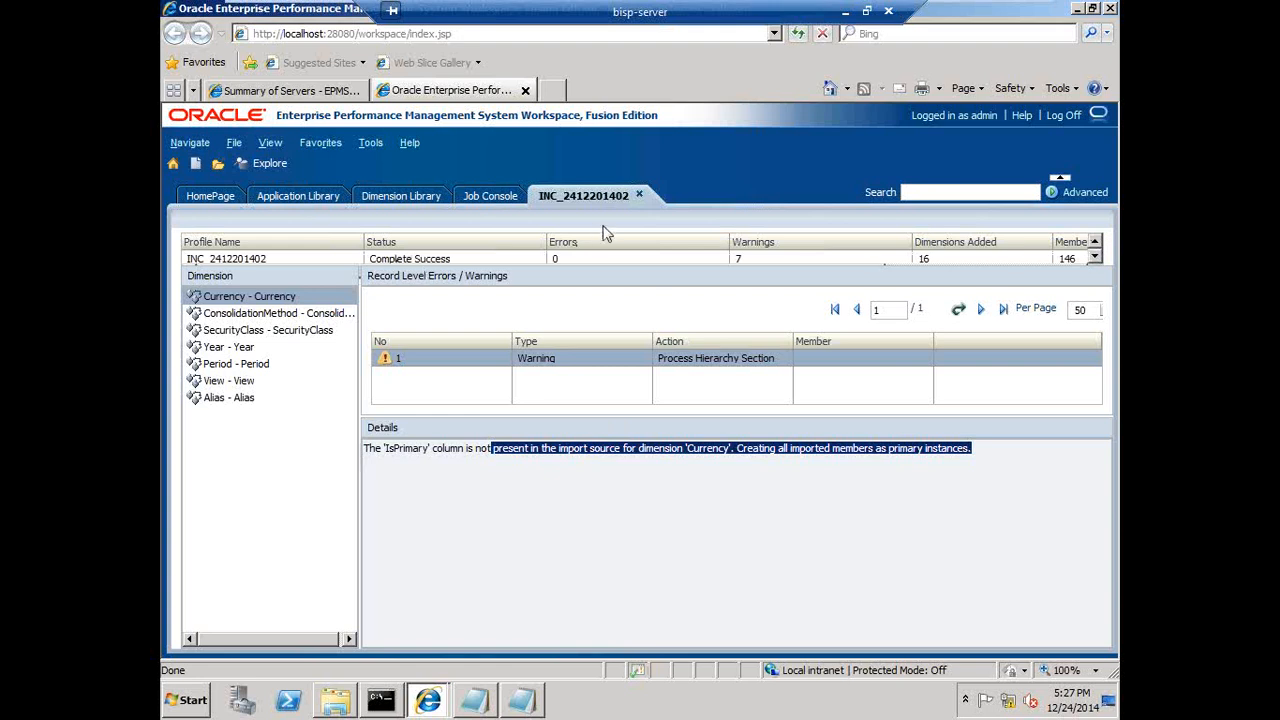
left_click(640, 198)
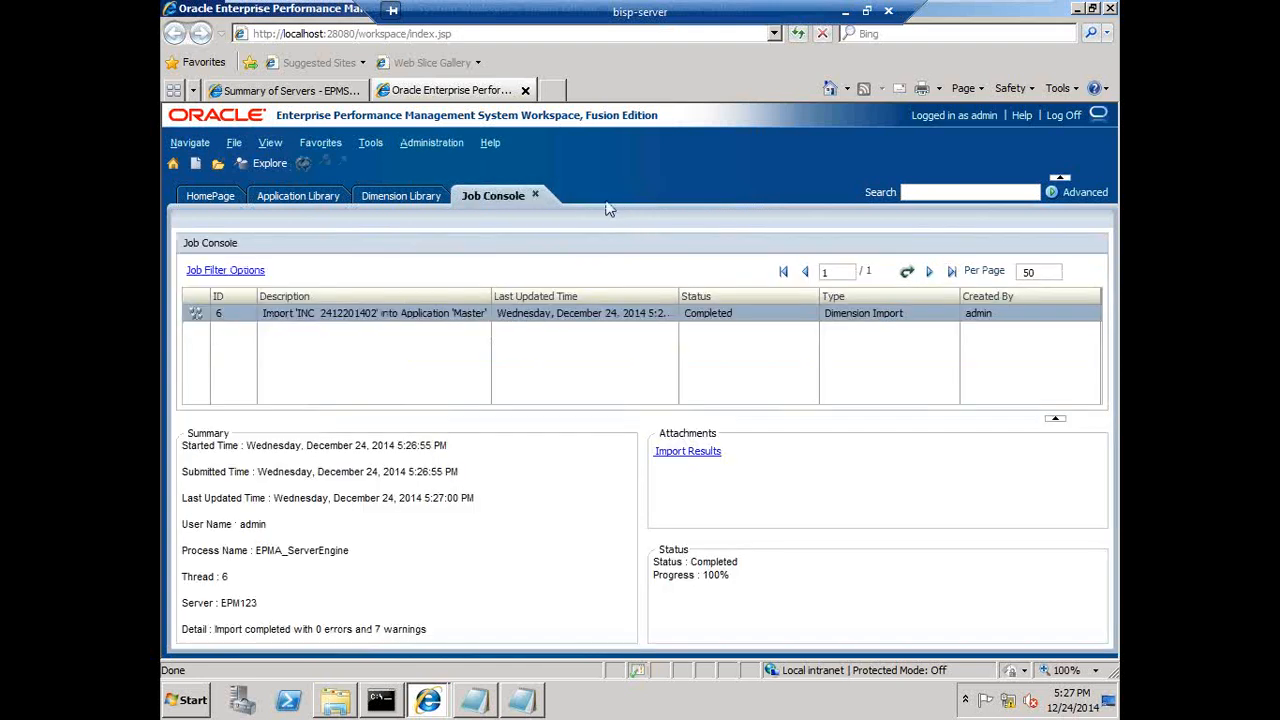
- Browse the imported Account hierarchy in the Shared Library of the Dimension Library
left_click(372, 199)
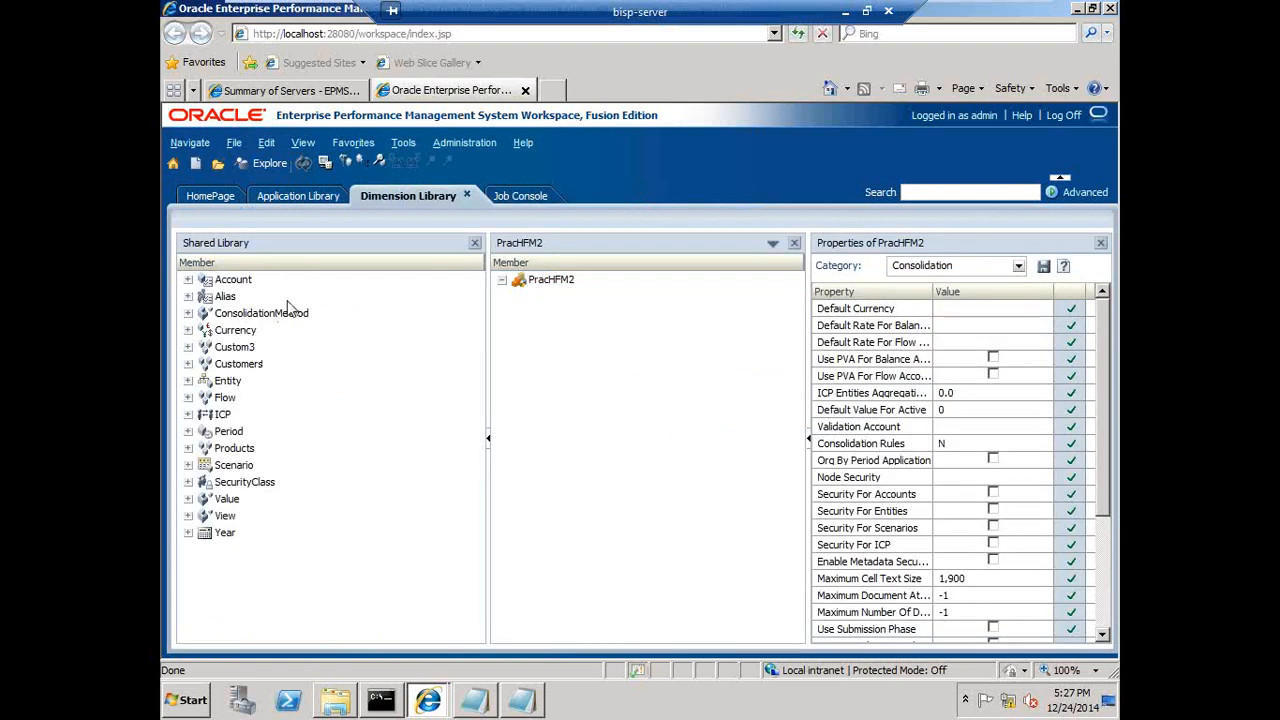
left_click(188, 280)
scroll(205, 528, "down", 2)
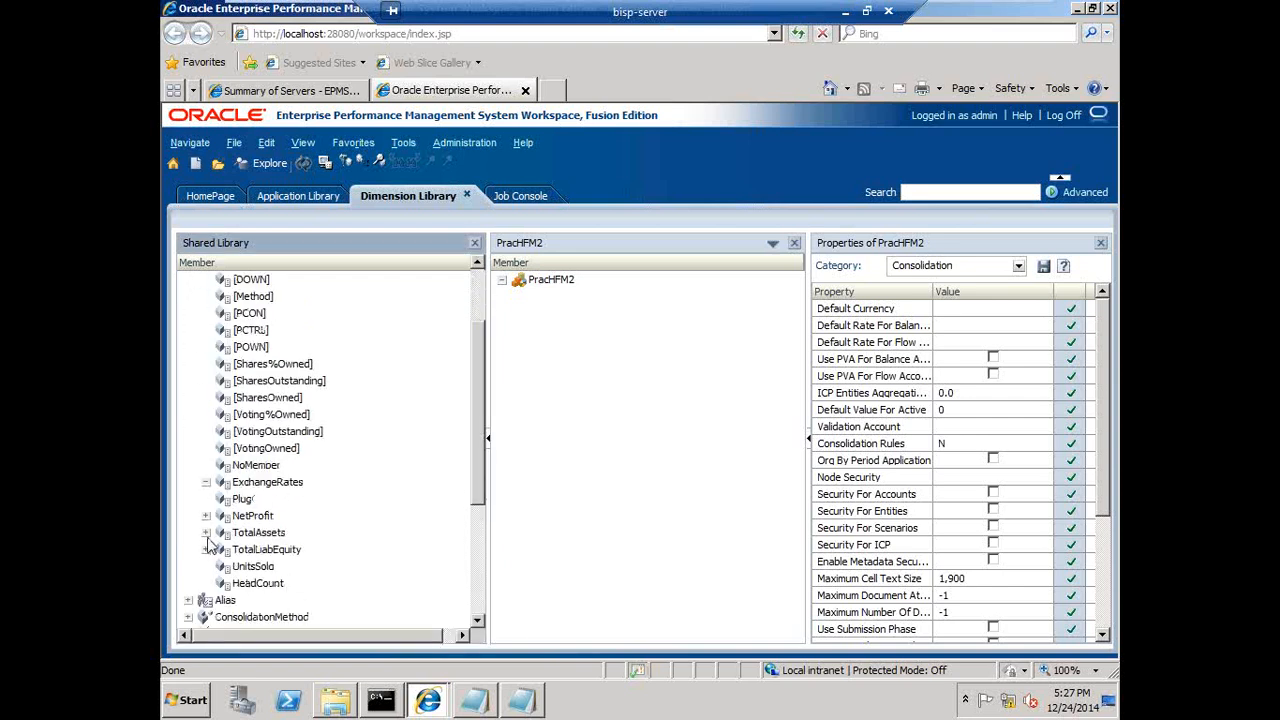
left_click(205, 517)
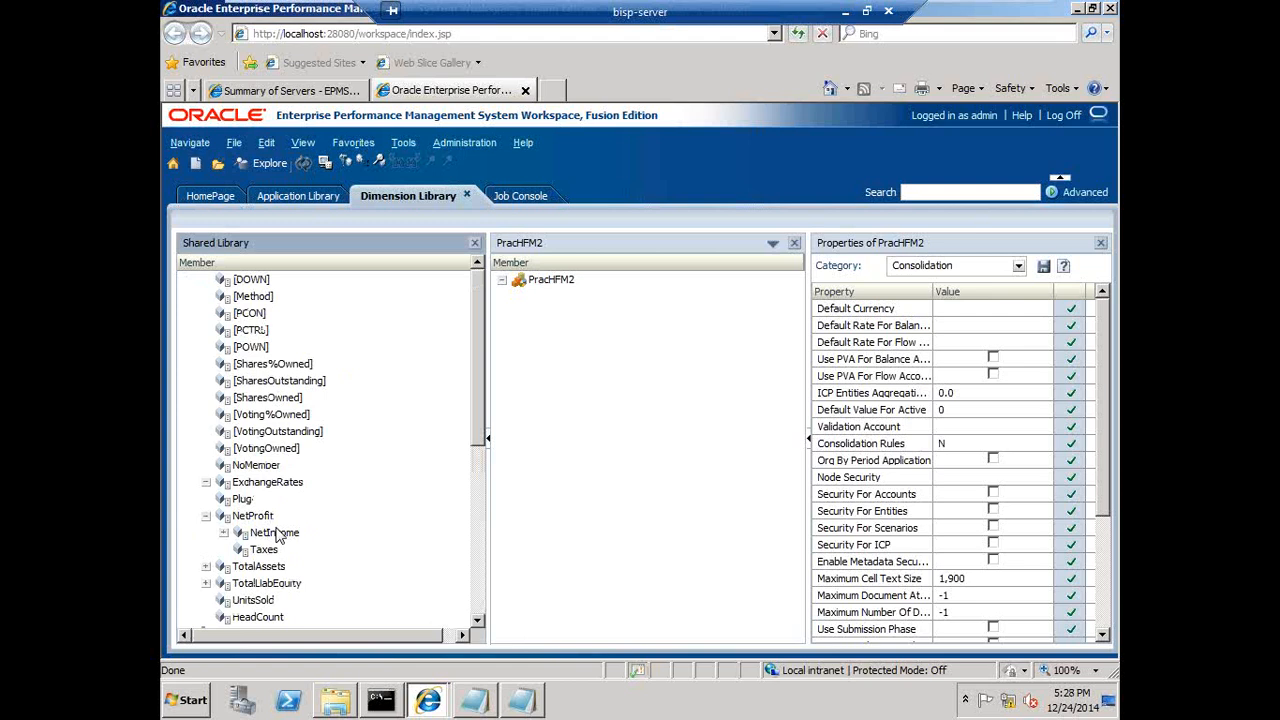
scroll(275, 535, "up", 2)
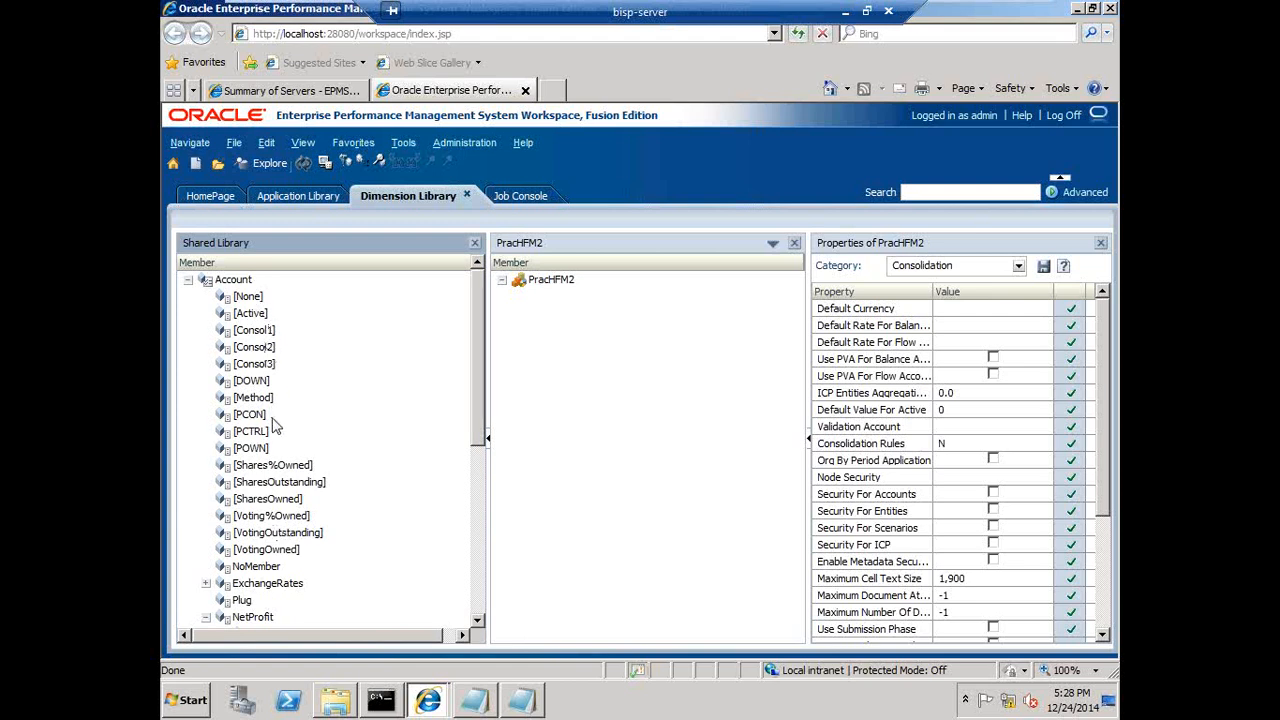
scroll(280, 450, "down", 2)
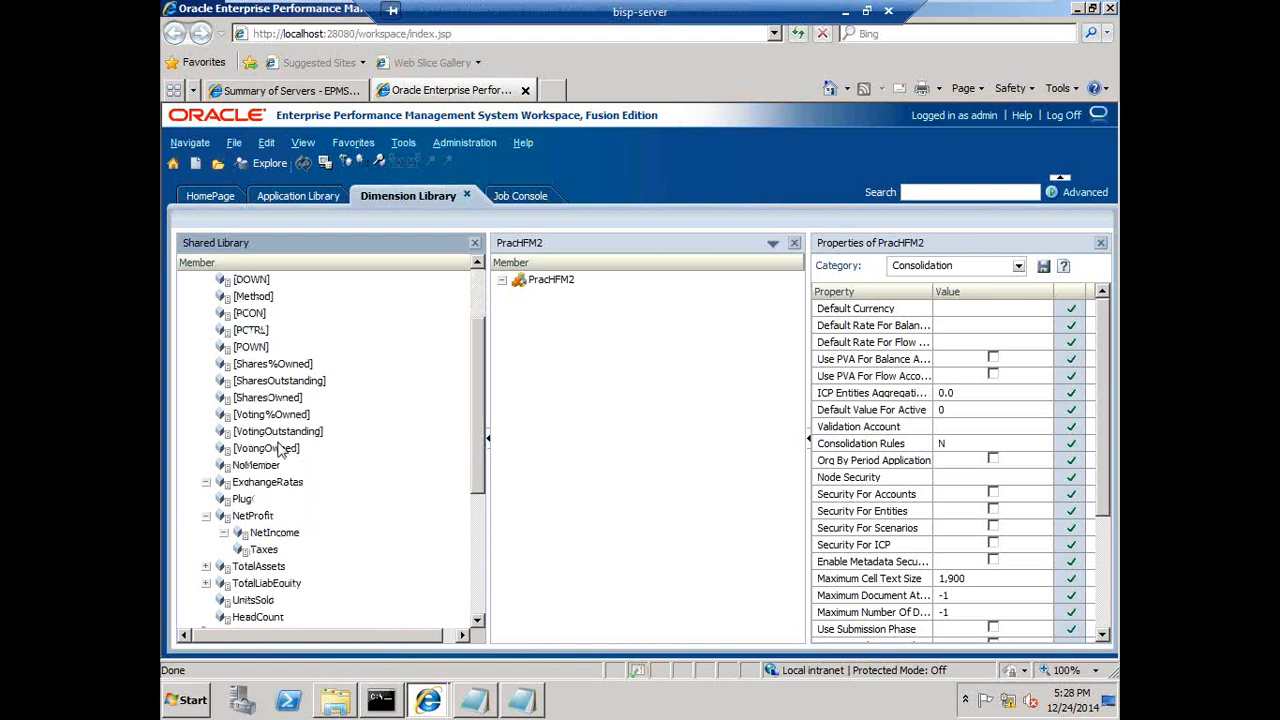
left_click(224, 533)
scroll(260, 590, "up", 3)
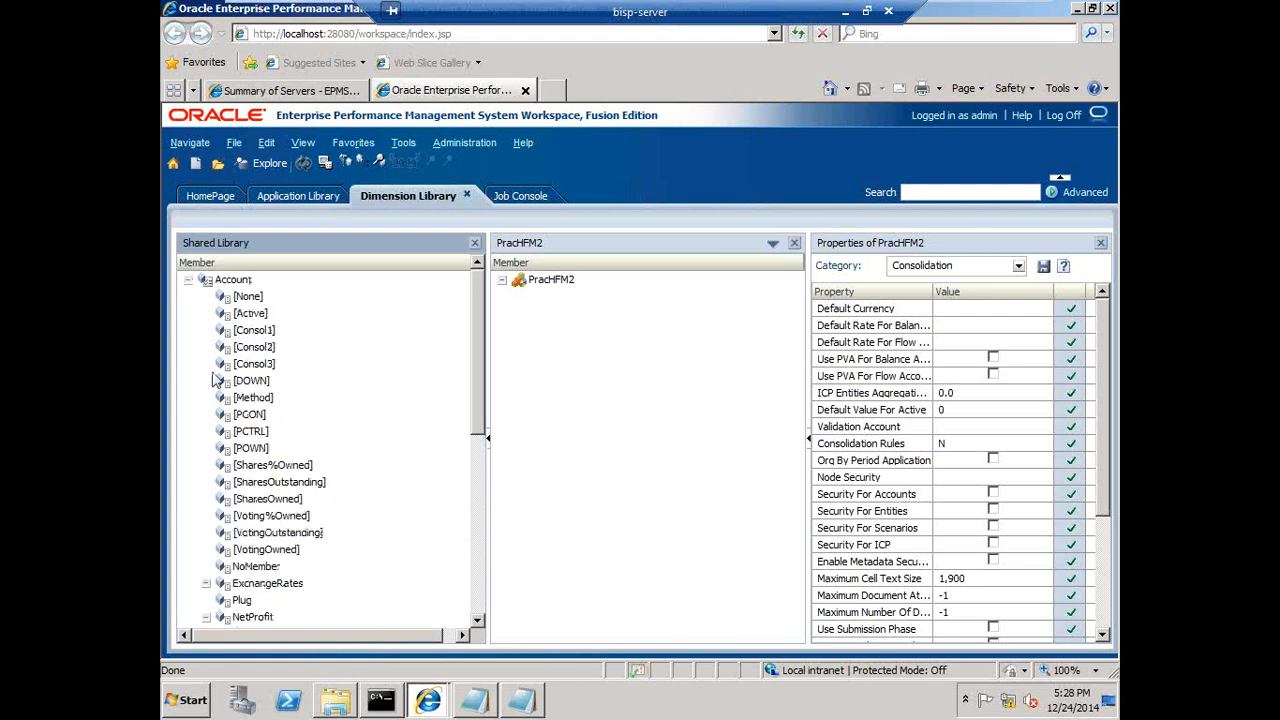
left_click(189, 281)
- Add all Shared Library dimensions to the PracHFM2 application as shared dimensions
left_click(216, 283)
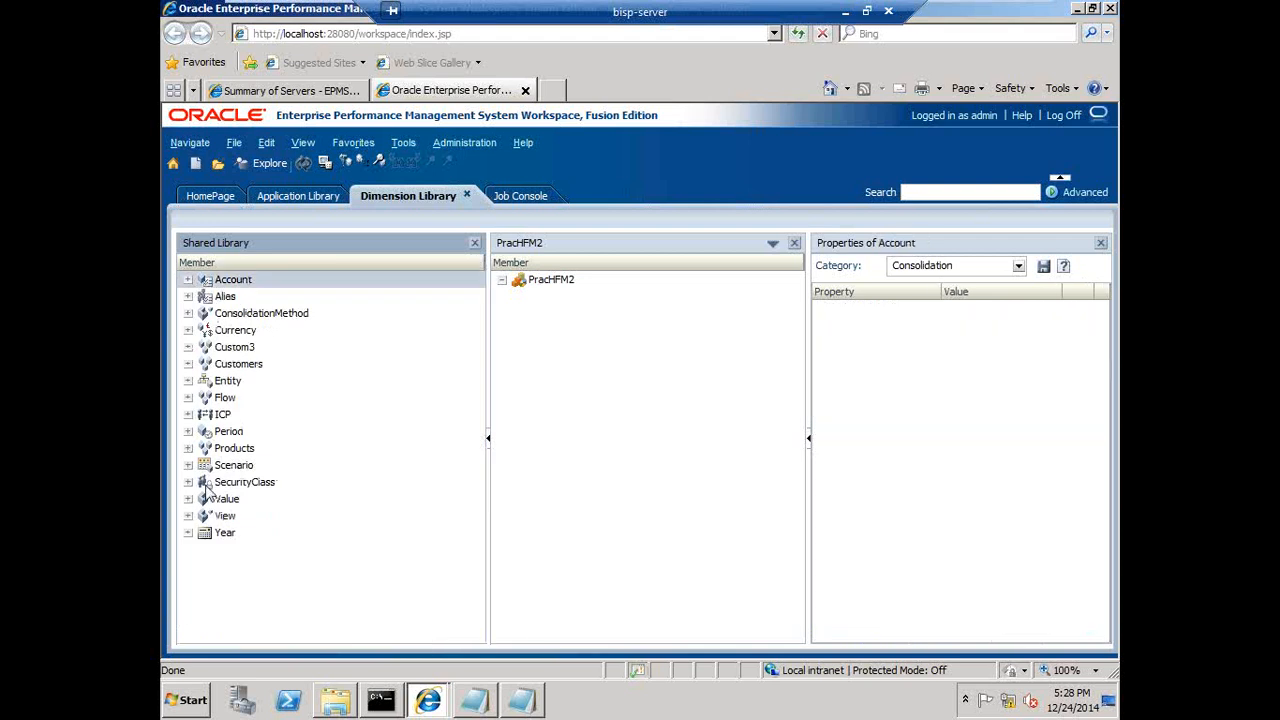
left_click(207, 540, "shift")
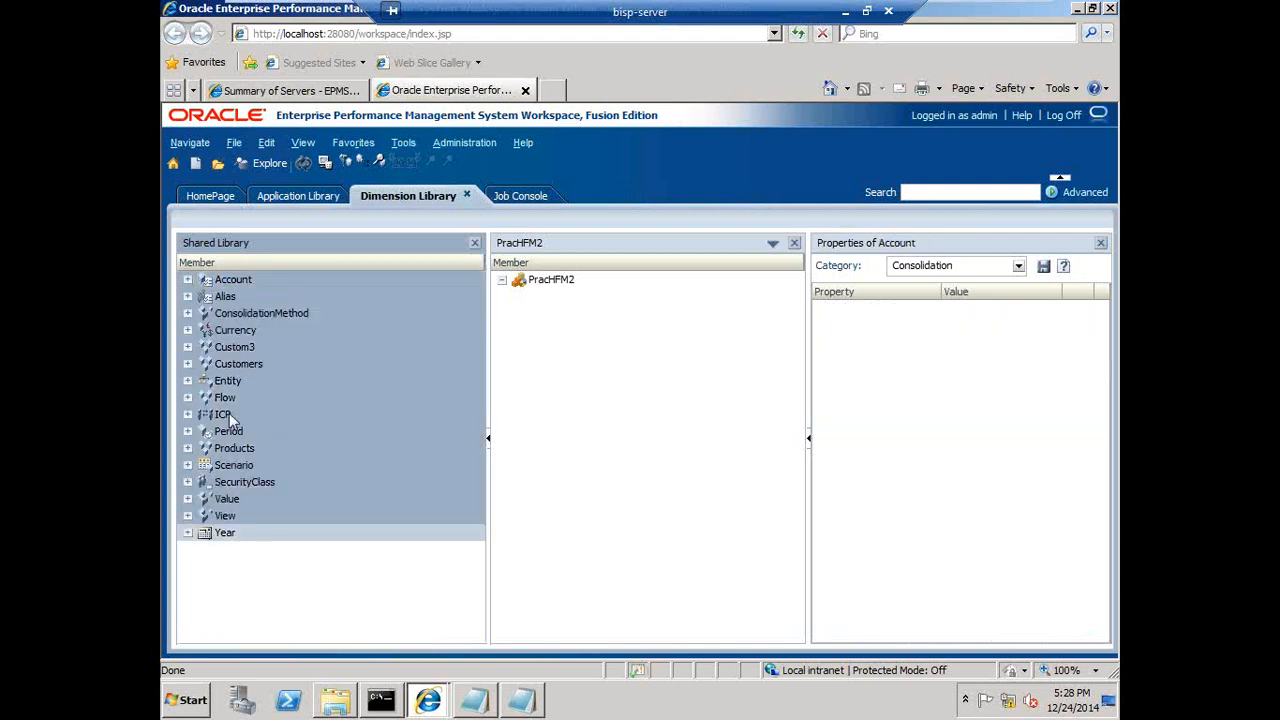
left_click_drag(232, 430, 628, 368)
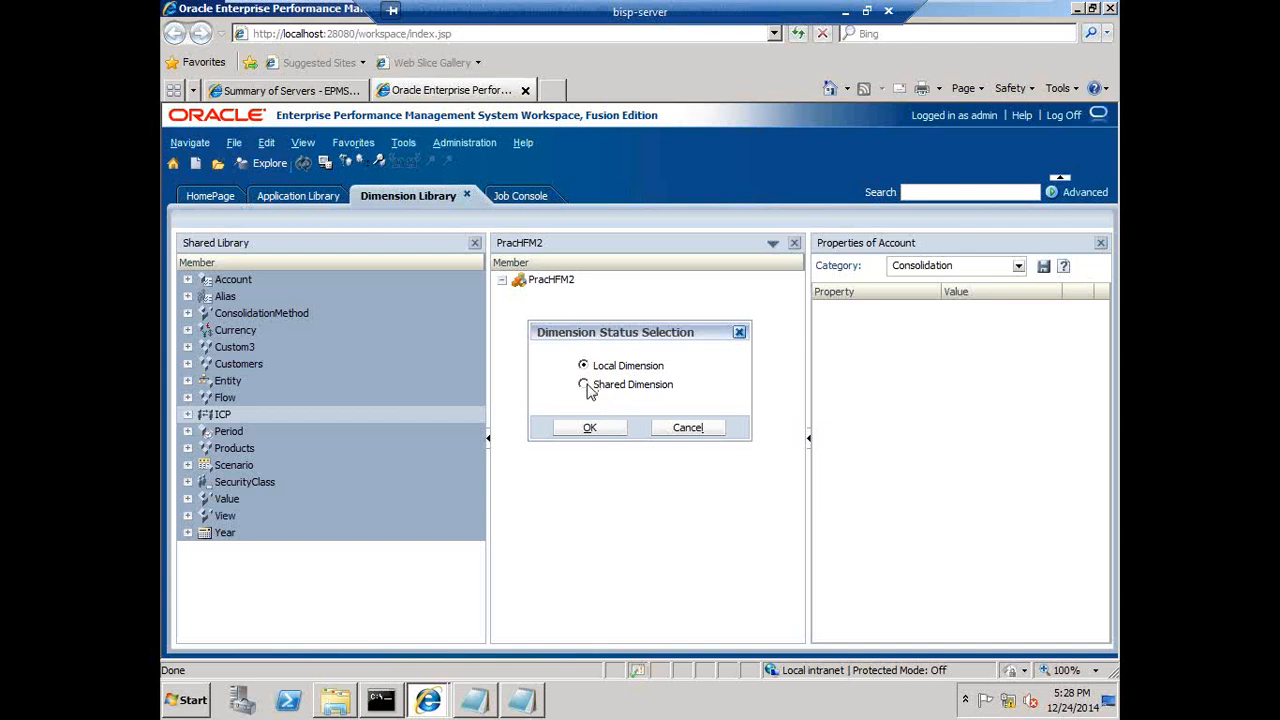
left_click(597, 434)
left_click(229, 288)
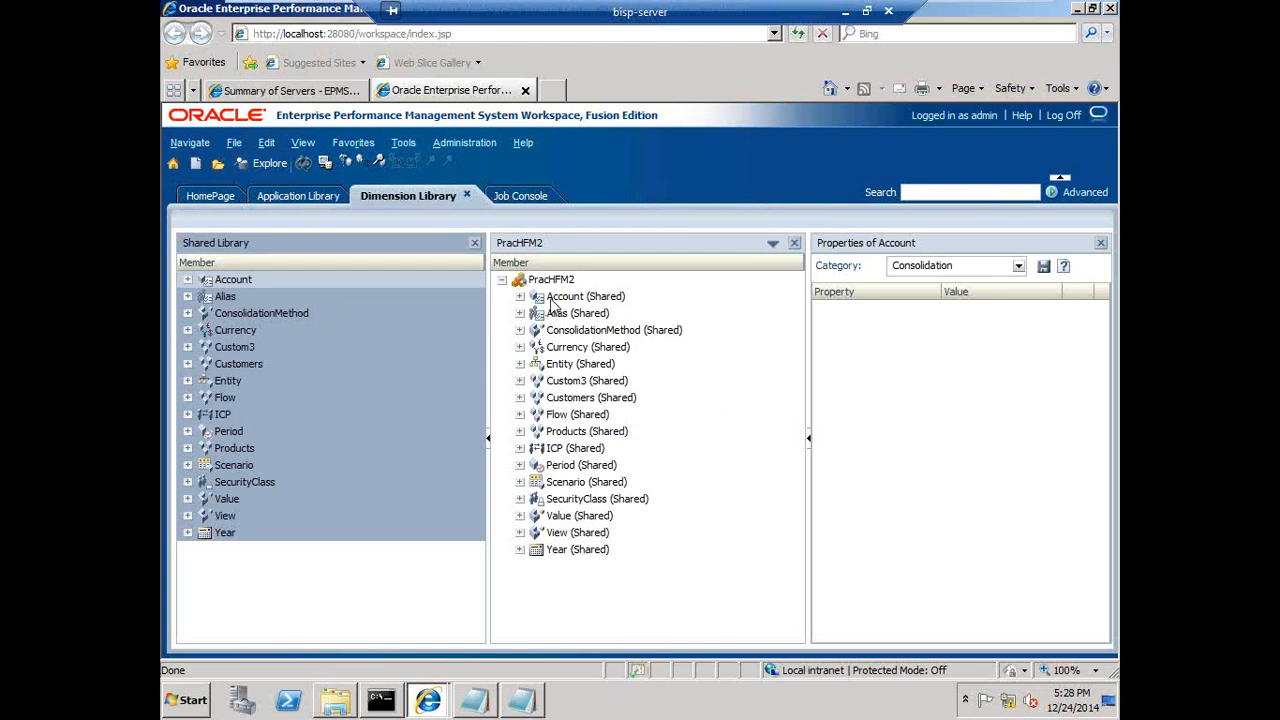
- Try to move the NoMember member under AllProducts in the Products dimension
left_click(222, 297)
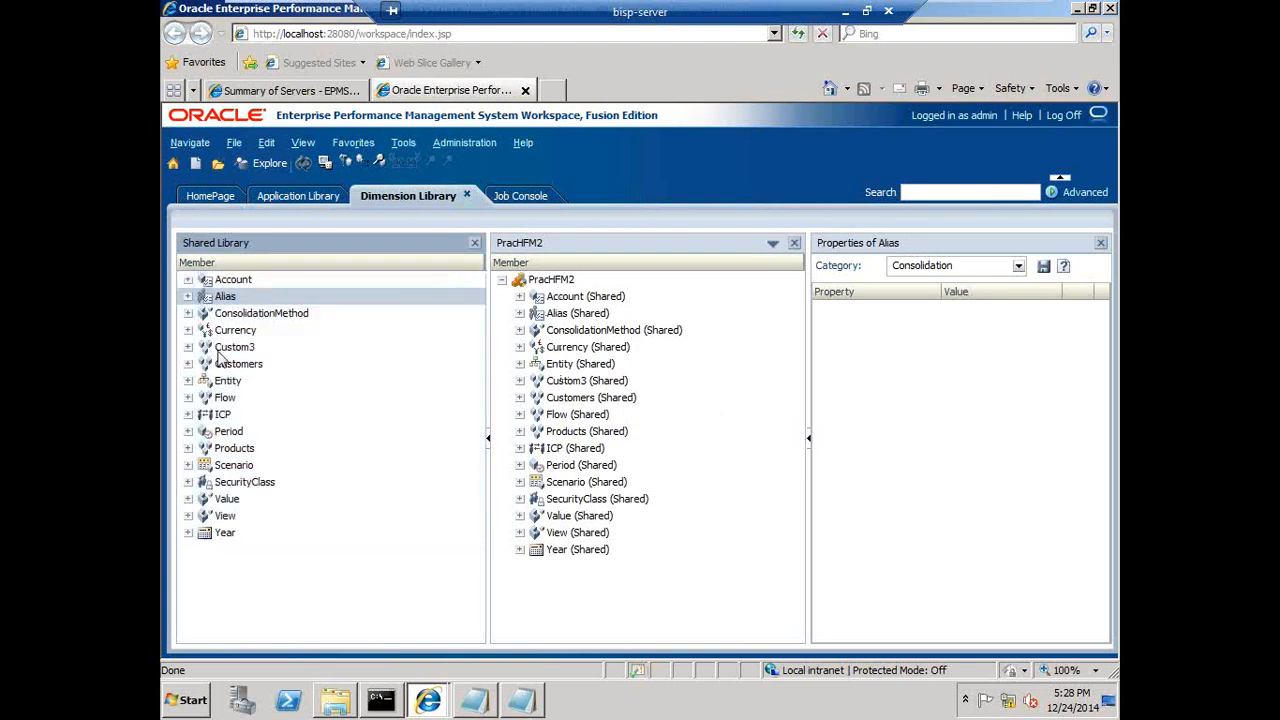
left_click(189, 449)
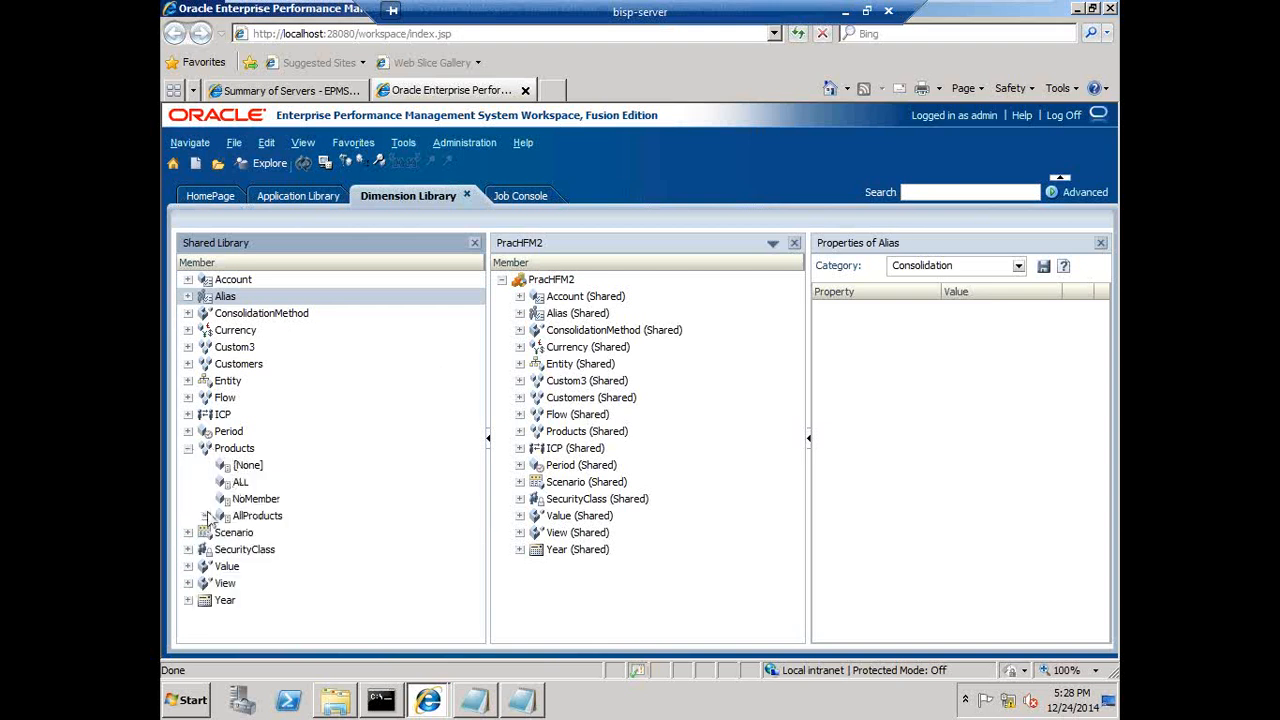
left_click_drag(243, 499, 215, 532)
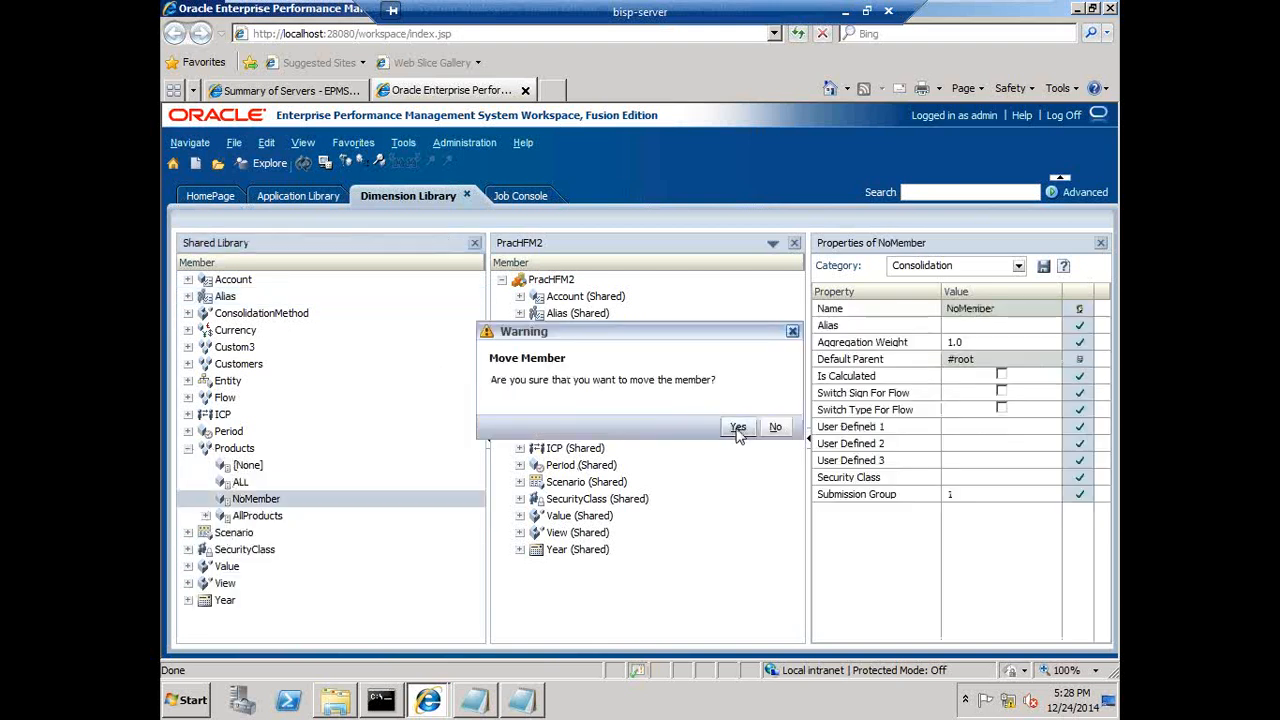
left_click(775, 427)
- Create a sibling member GolfShirt next to GolfClubs under Golf in the Products dimension
left_click(205, 515)
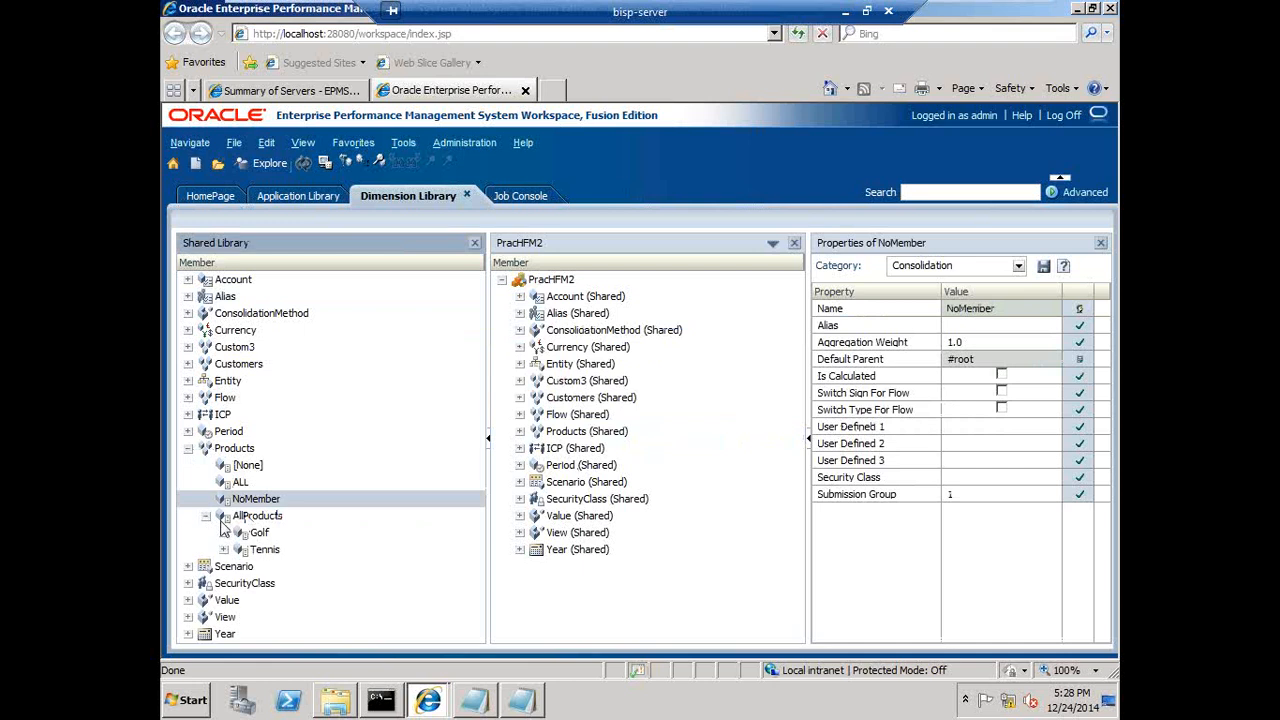
left_click(223, 533)
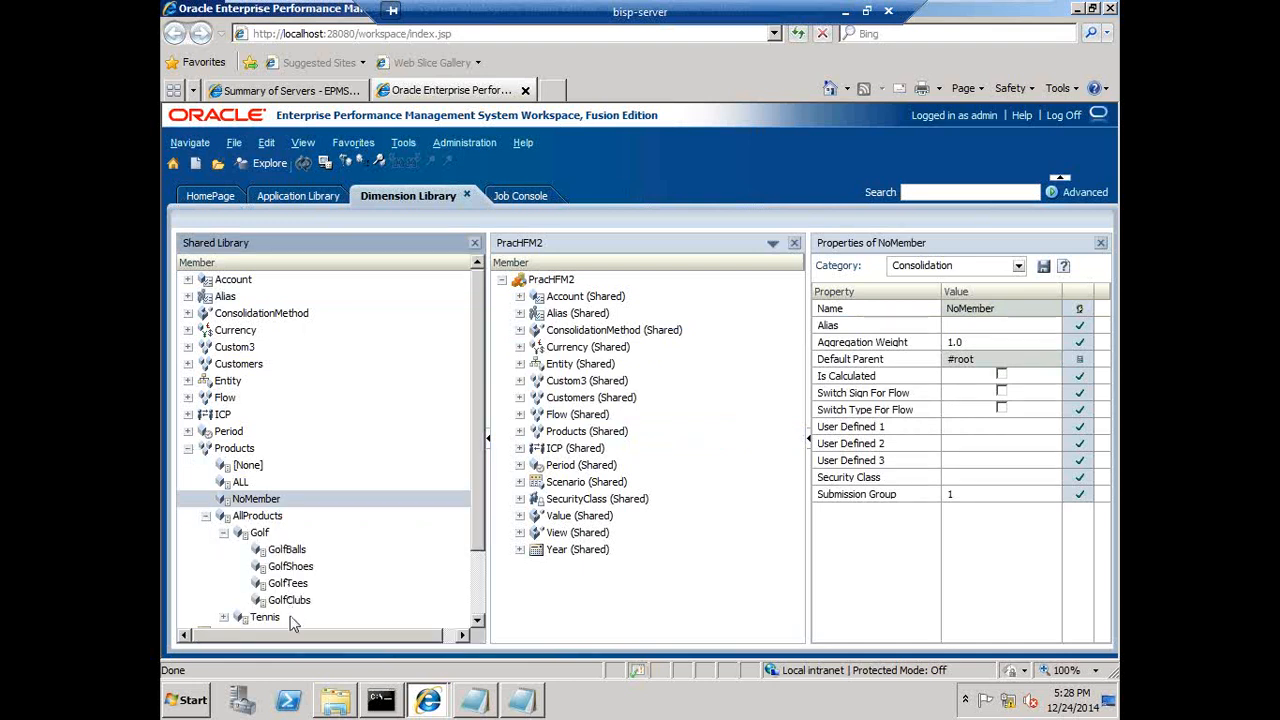
left_click(288, 604)
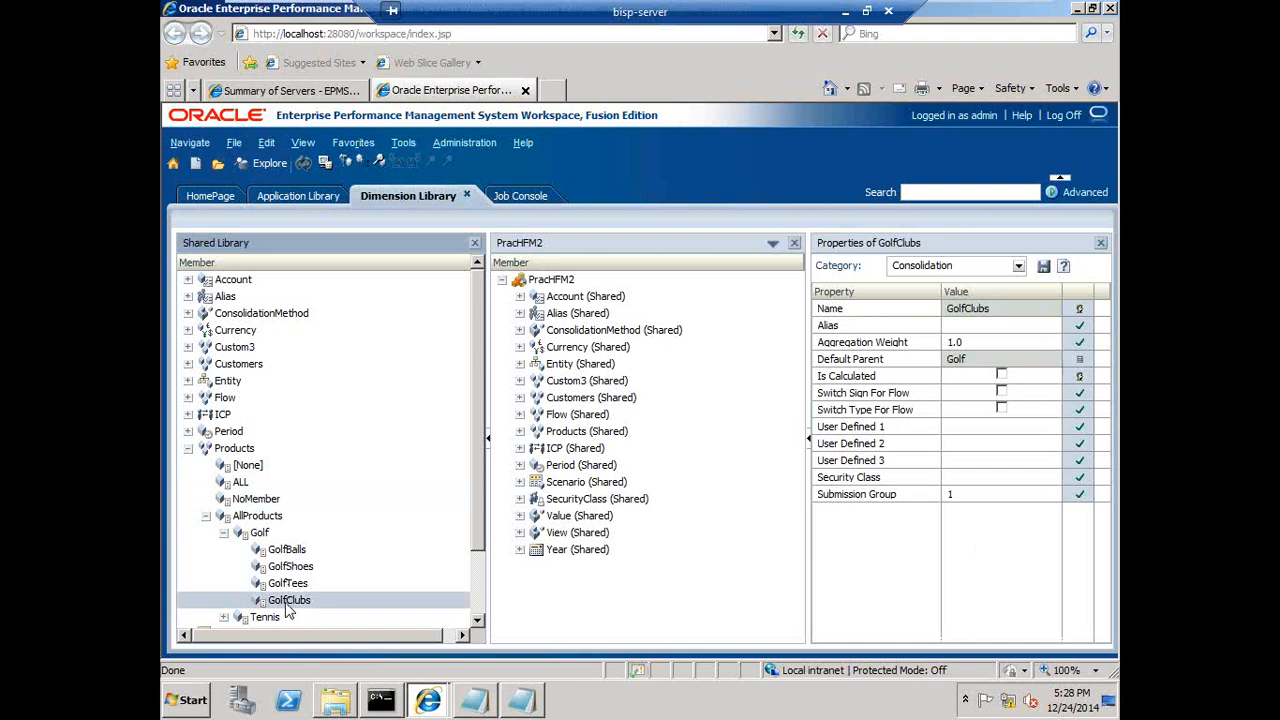
right_click(287, 605)
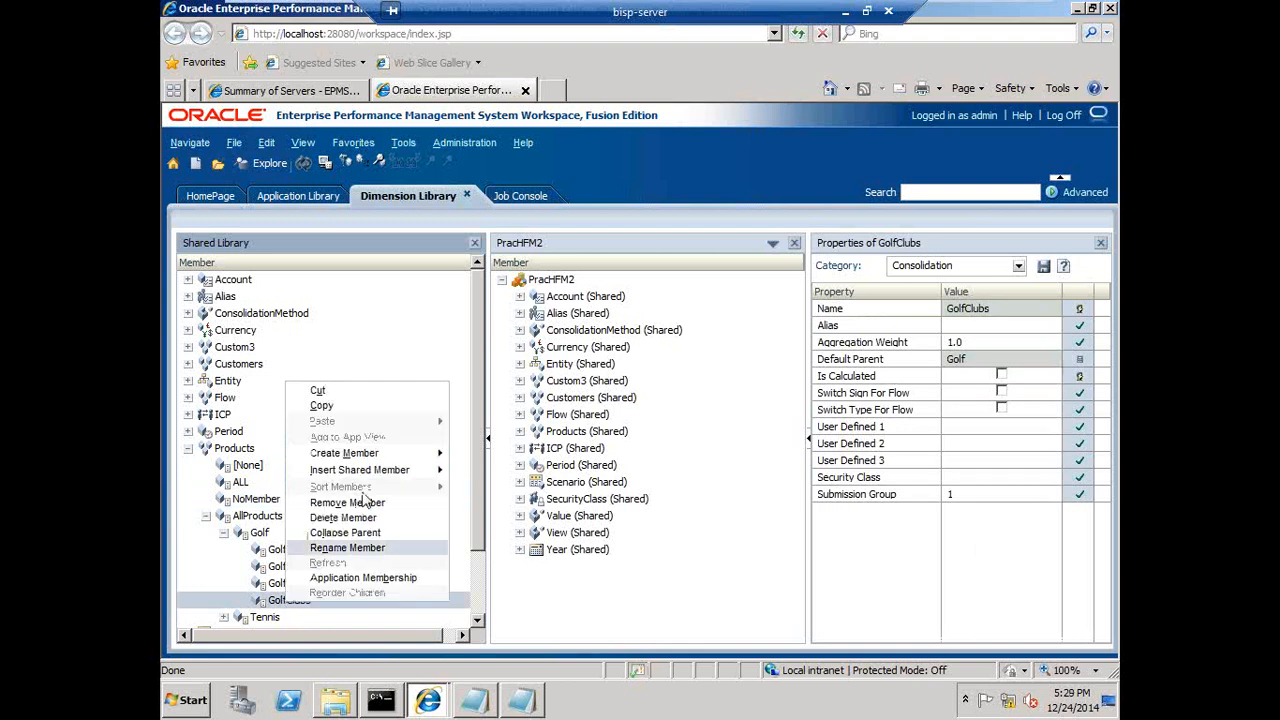
mouse_move(370, 454)
left_click(486, 467)
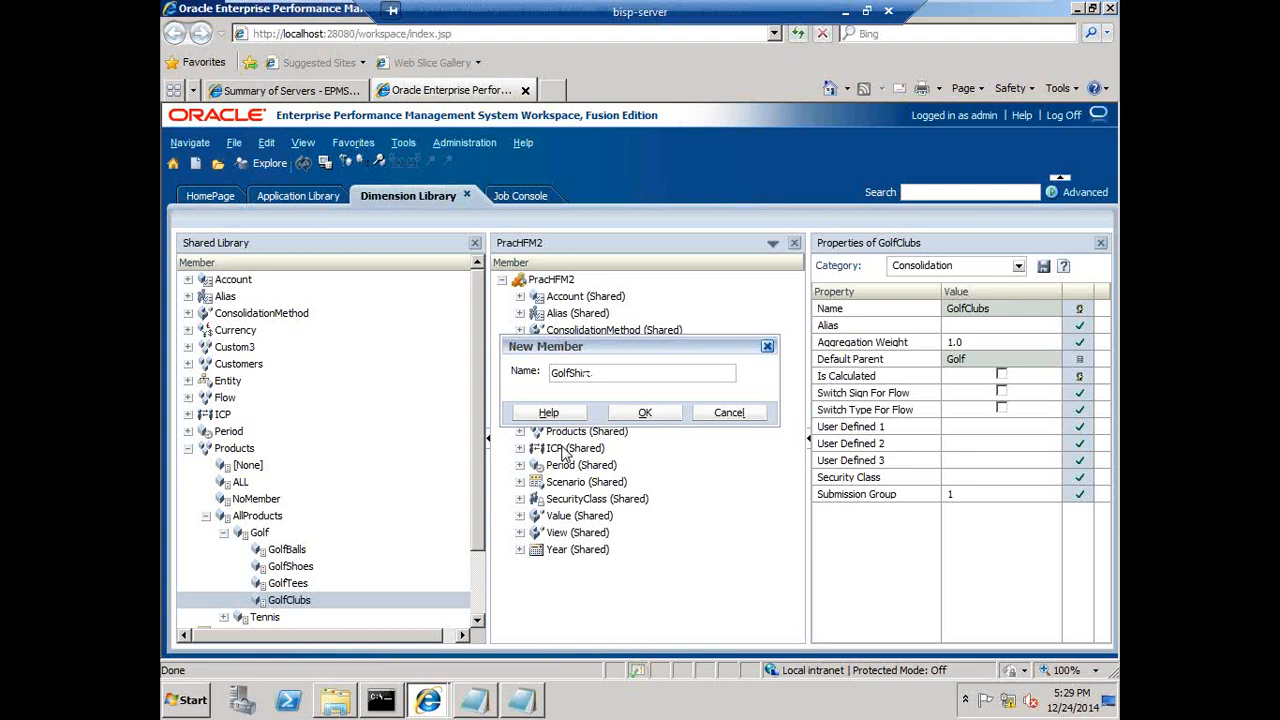
left_click(636, 416)
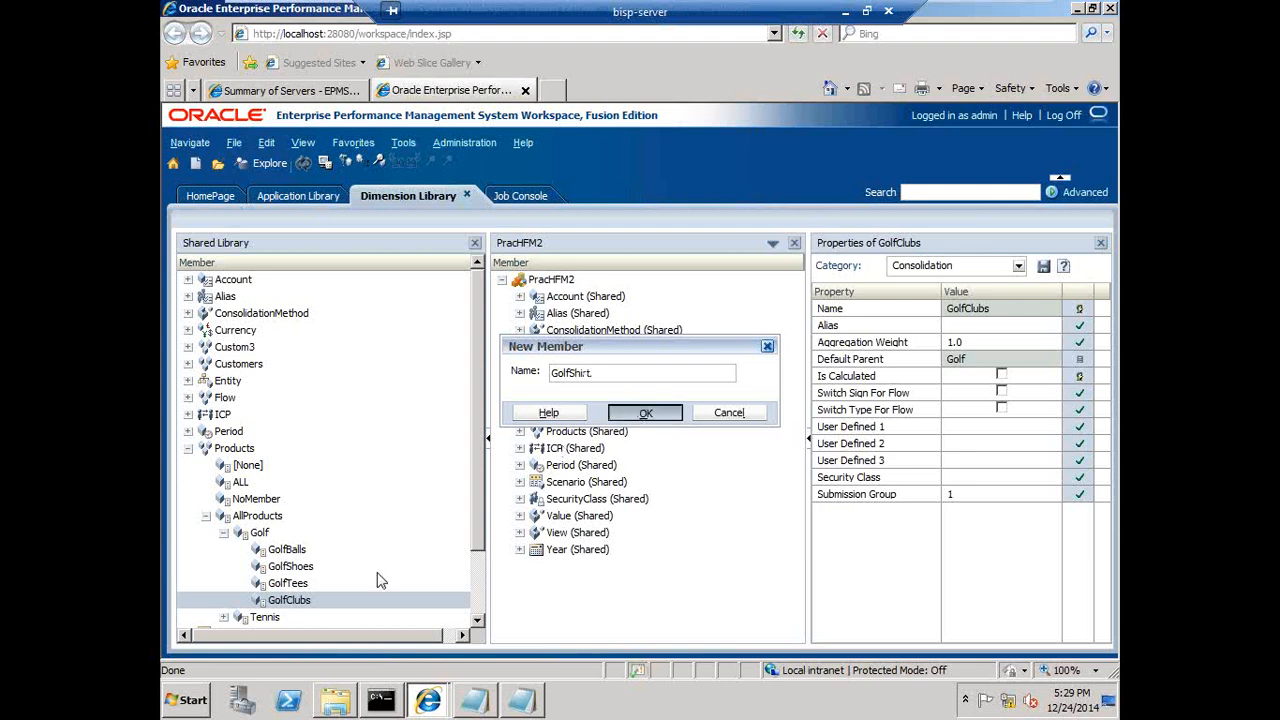
left_click(636, 414)
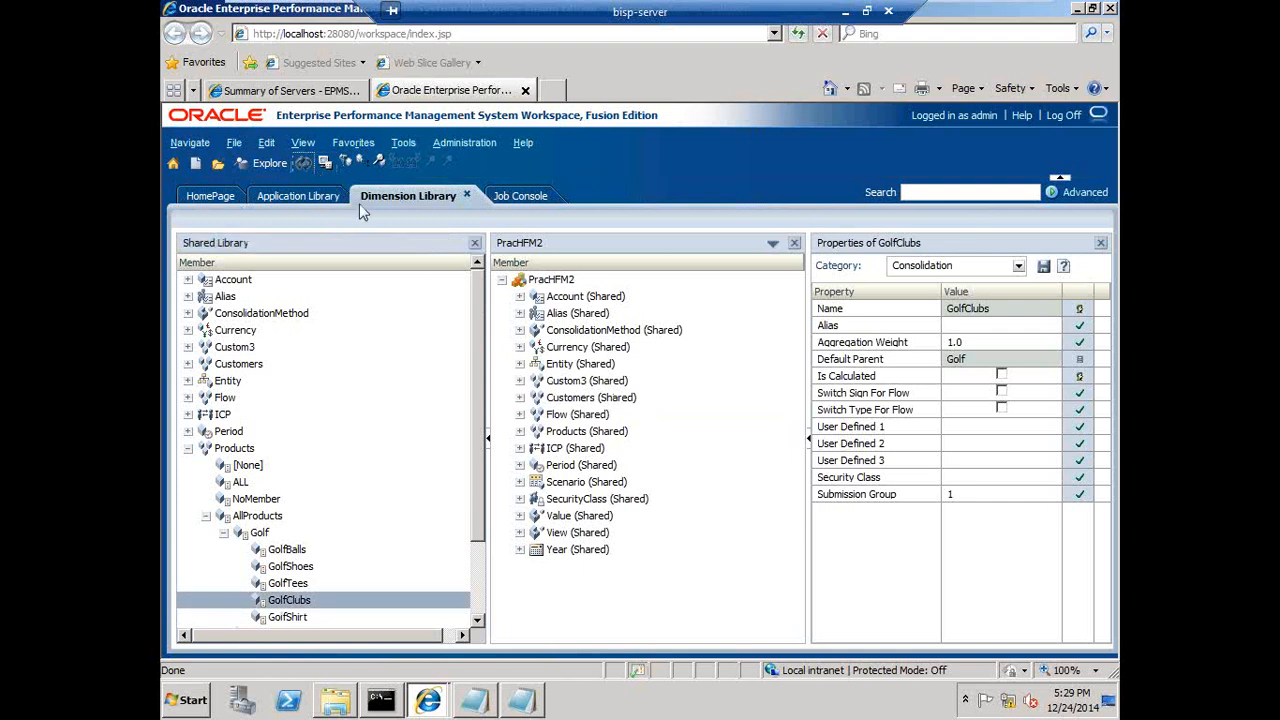
left_click(519, 431)
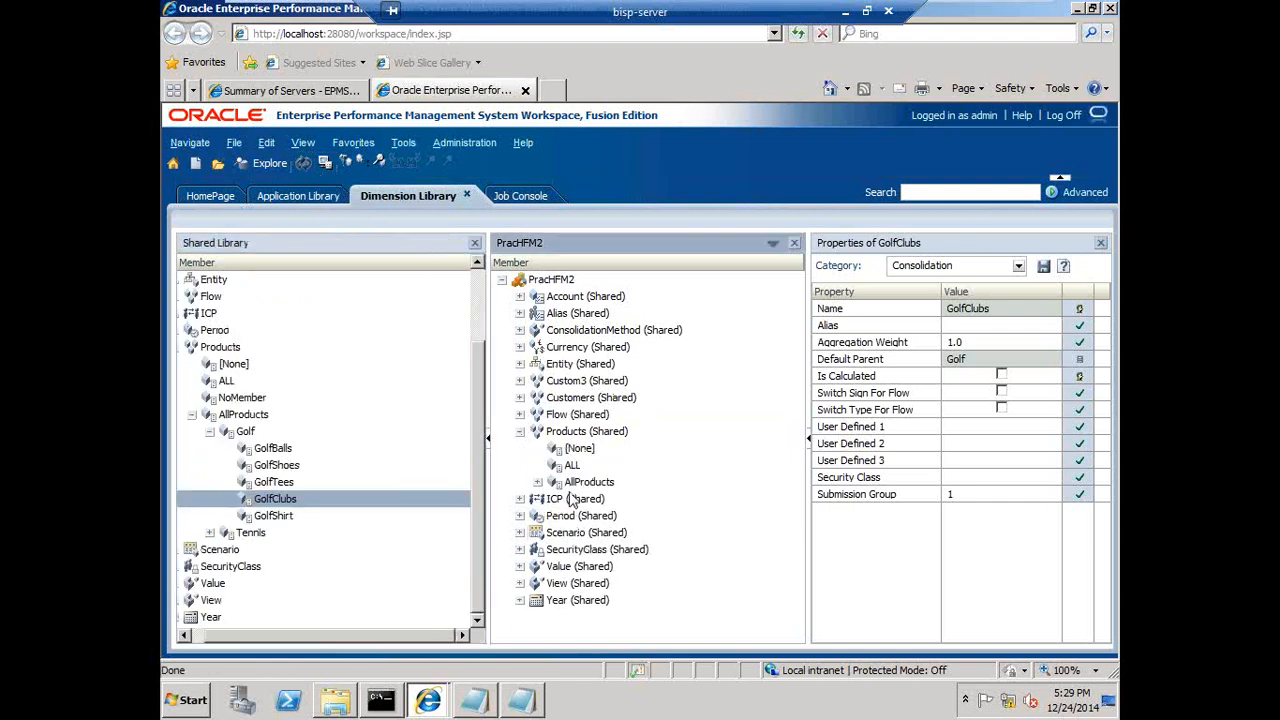
- Expand AllProducts and Golf in the PracHFM2 Products dimension to check that GolfShirt appears, then collapse Products
left_click(538, 482)
left_click(556, 499)
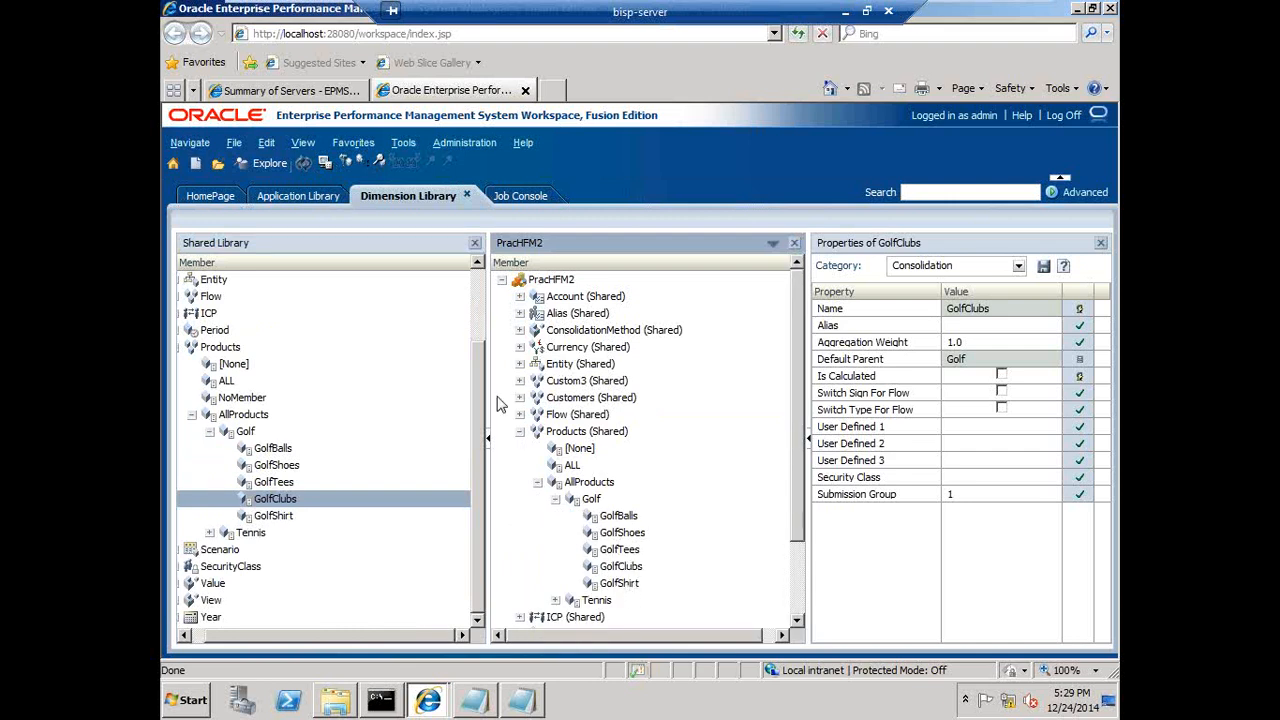
left_click(479, 292)
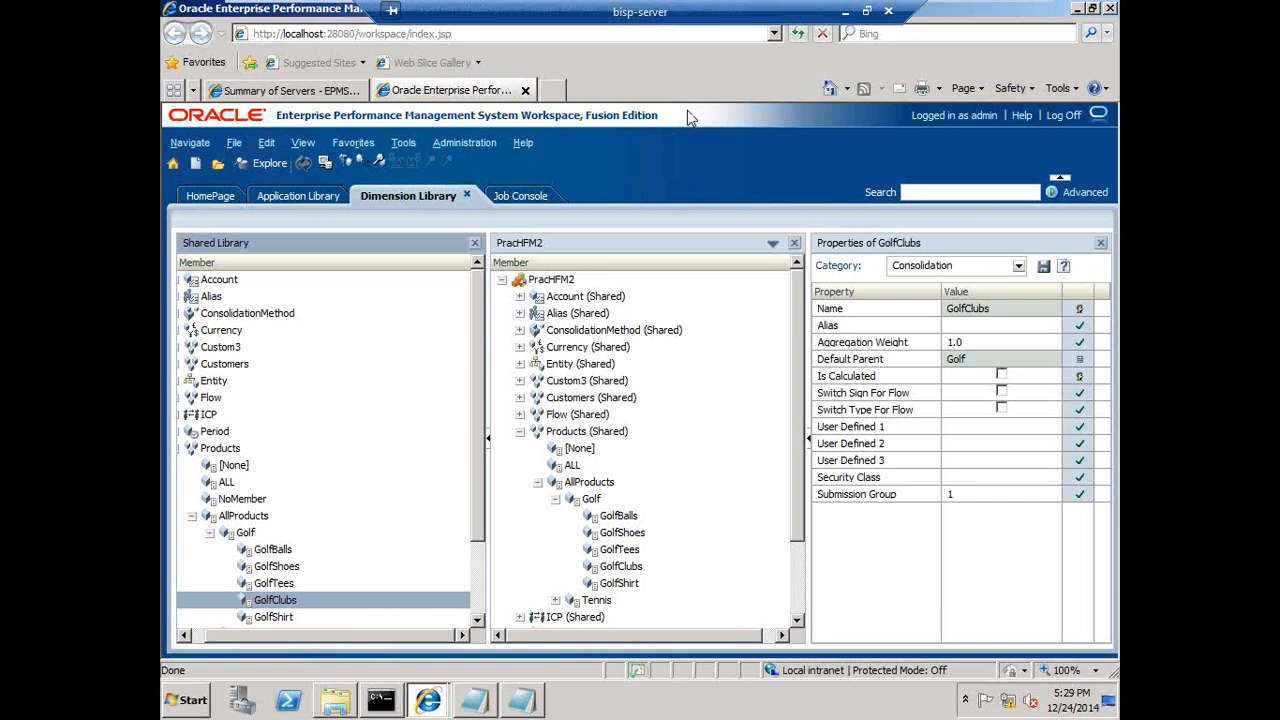
left_click(519, 432)
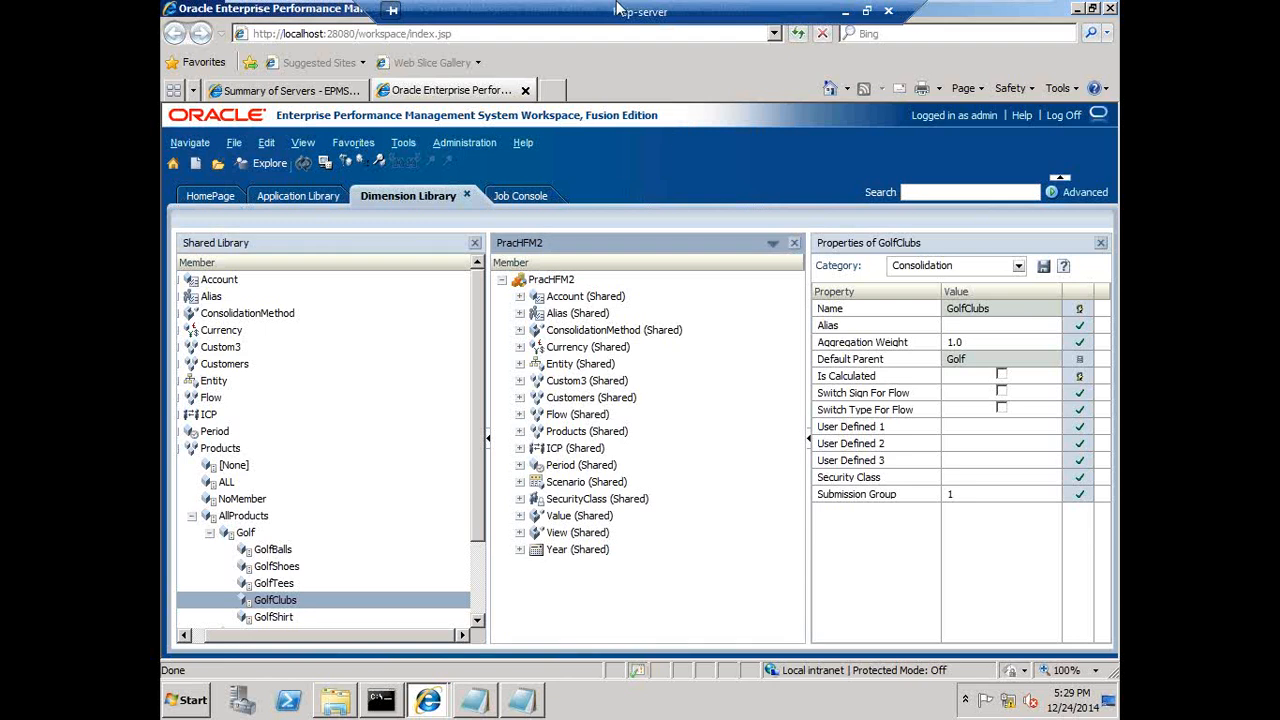
- Switch to the PowerPoint presentation and review the Mapping Dimensions slide on merge and replace modes, then move to the final slide
left_click(846, 11)
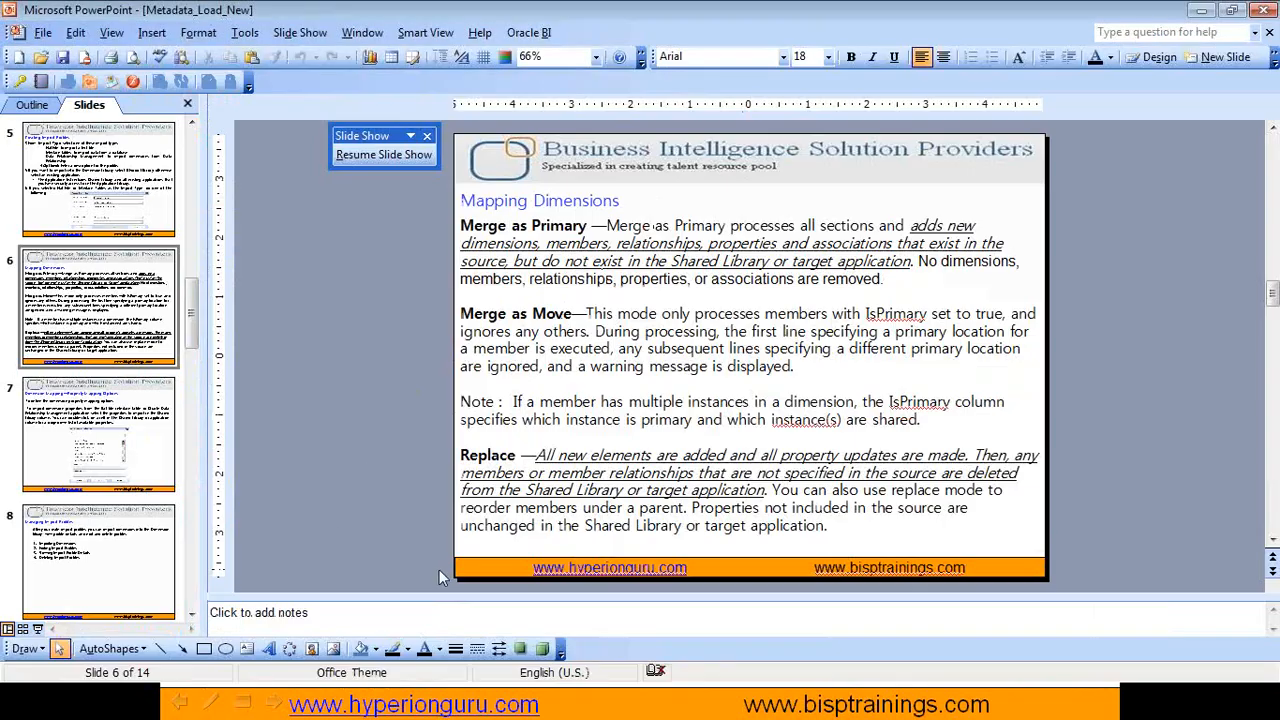
left_click(412, 698)
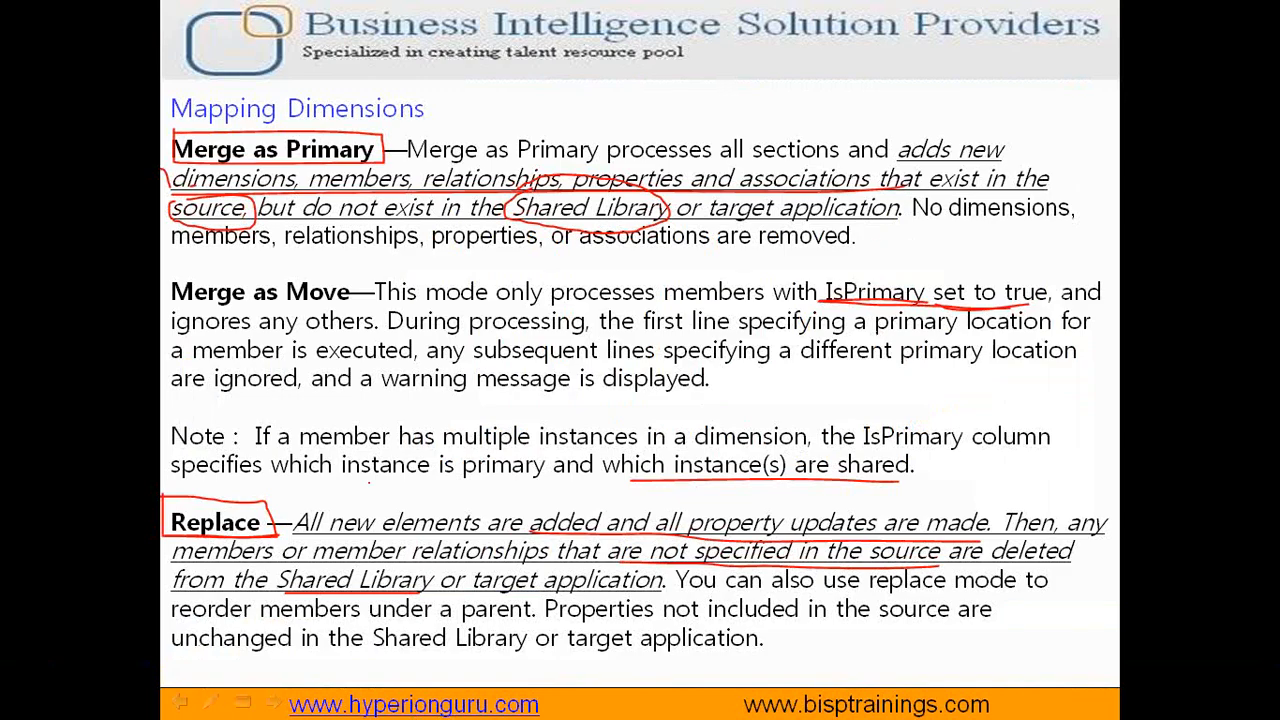
key("Escape")
left_click(668, 400)
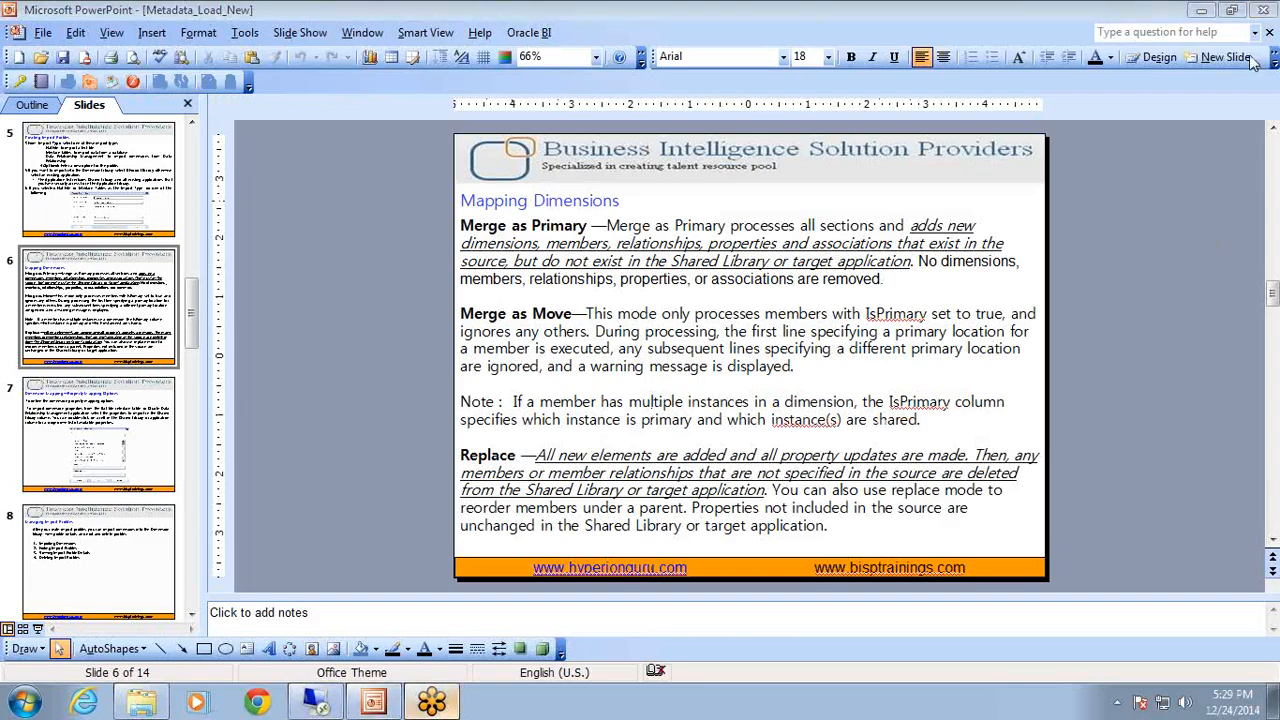
scroll(1046, 190, "down", 8)
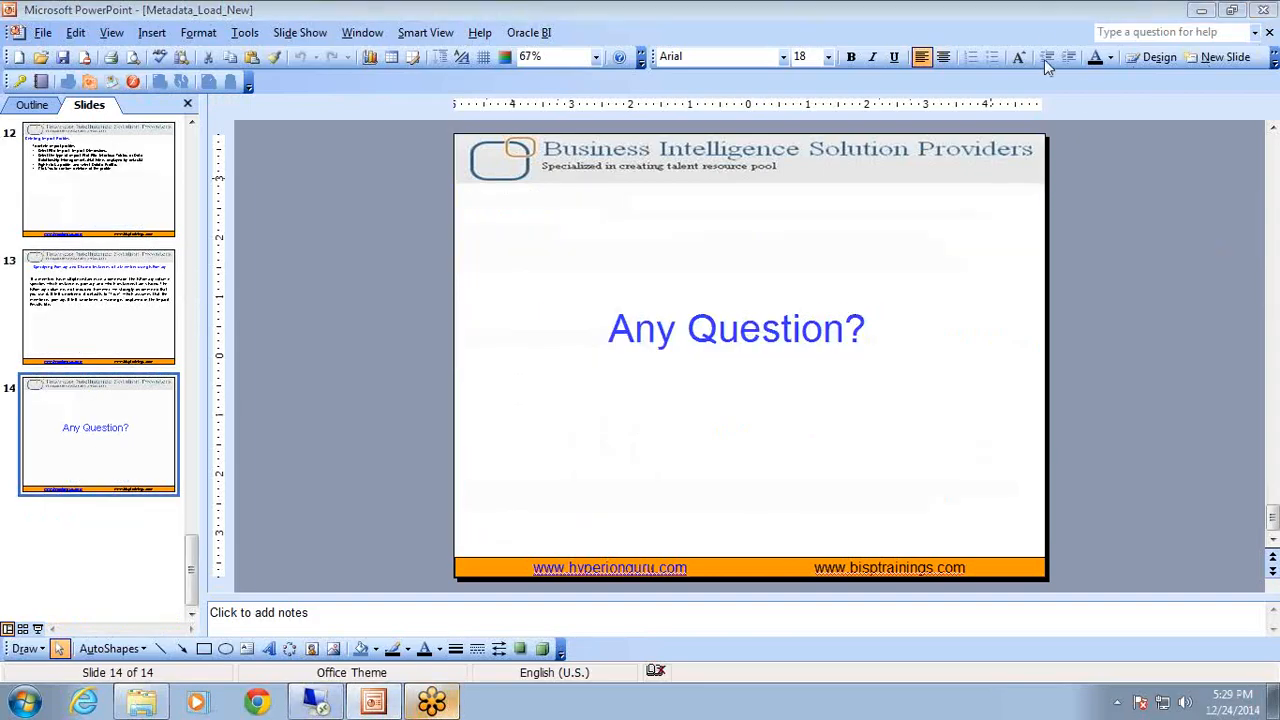